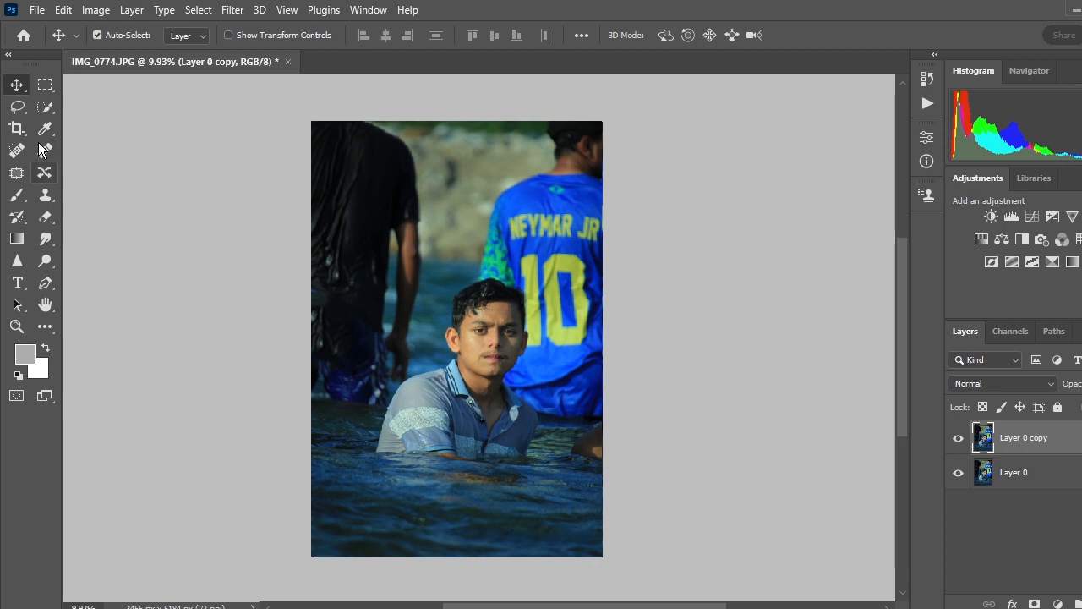
# Step: Select the man in the water with Select Subject and open the selection in Select and Mask with the Overlay view
pyautogui.click(45, 107)
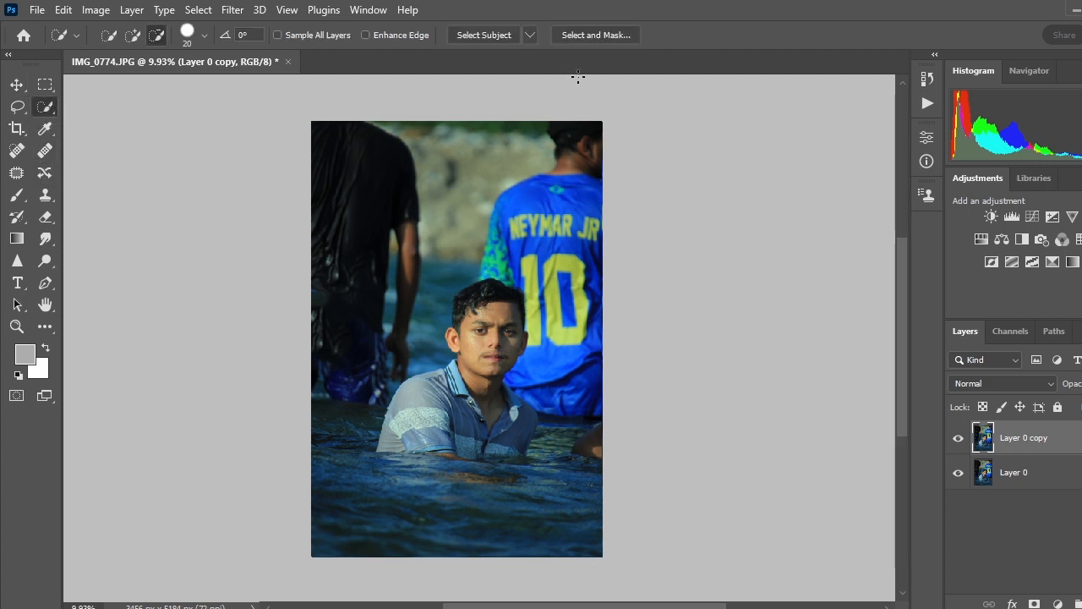
pyautogui.click(501, 38)
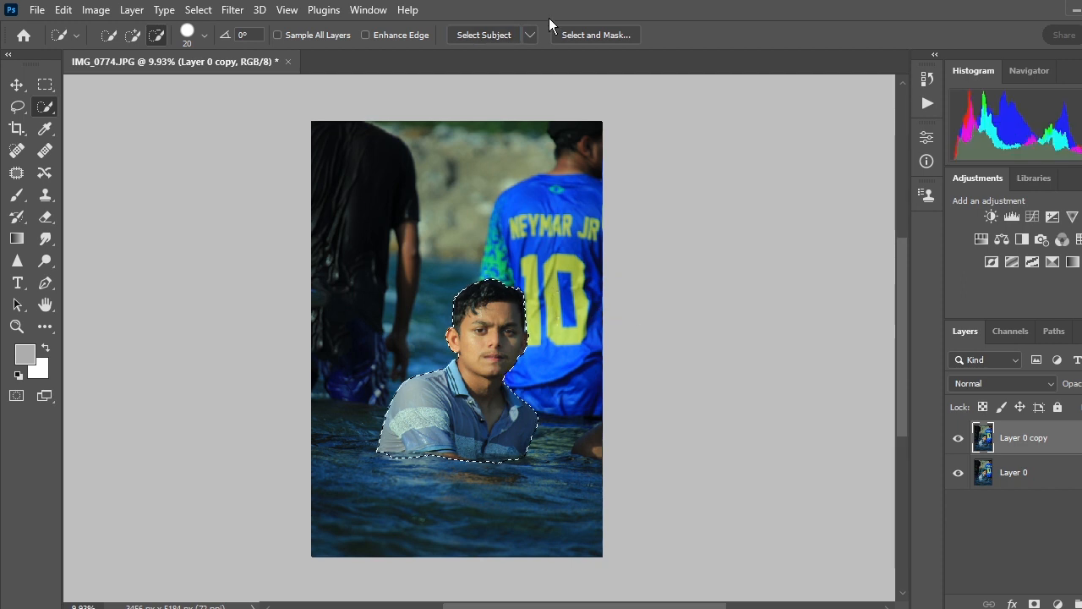
pyautogui.click(592, 34)
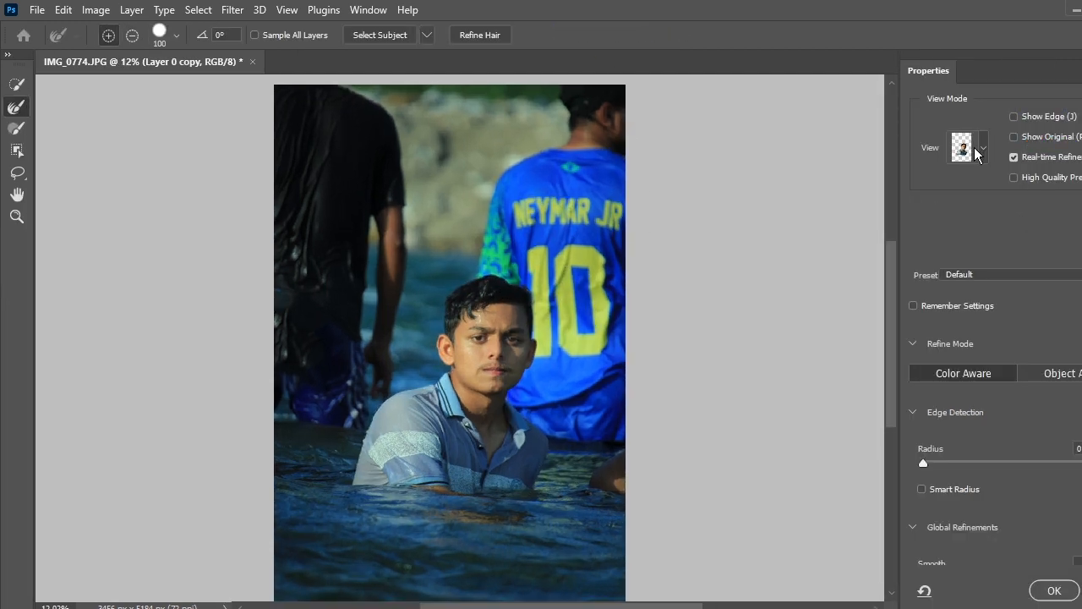
pyautogui.click(977, 149)
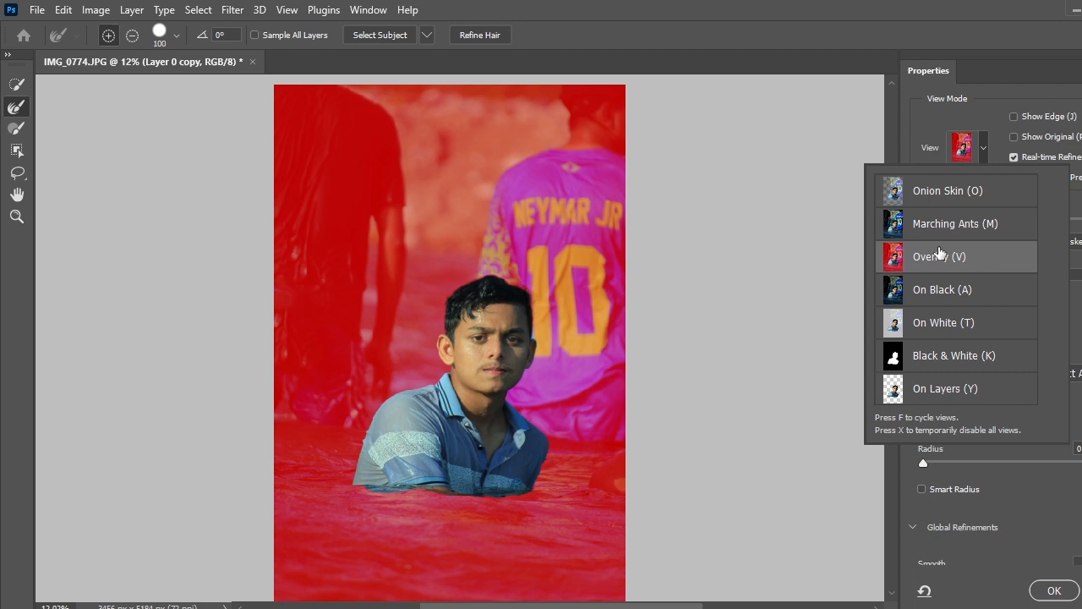
# Step: Try to subtract the background sliver above the man's shaded ear from the selection with the Quick Selection tool
pyautogui.keyDown('alt'); pyautogui.scroll(5, 592, 350); pyautogui.keyUp('alt')
pyautogui.keyDown('alt'); pyautogui.scroll(4, 523, 336); pyautogui.keyUp('alt')
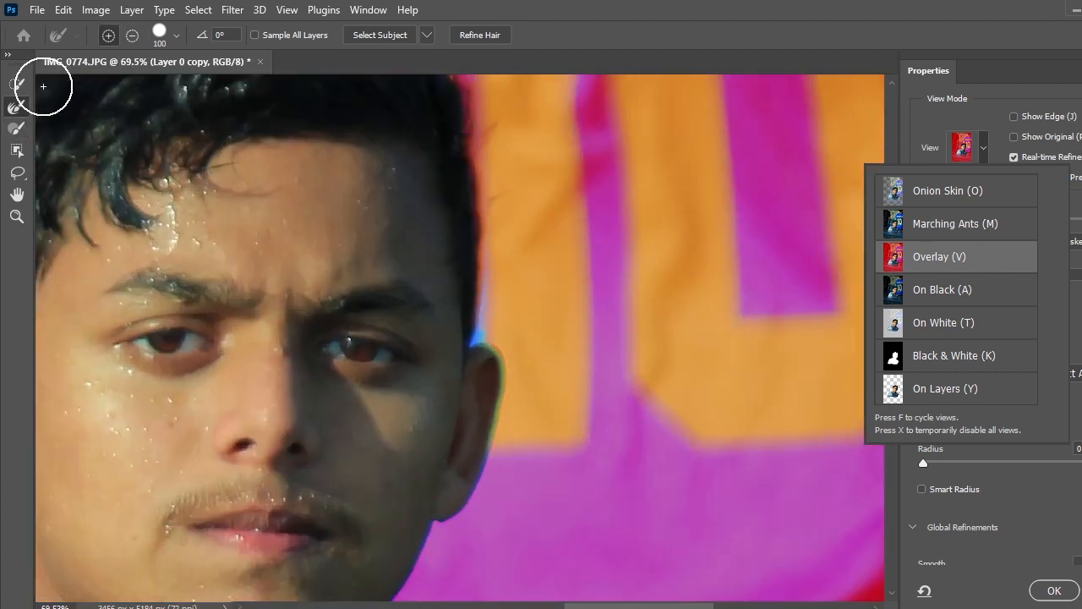
pyautogui.click(16, 83)
pyautogui.scroll(-2, 535, 422)
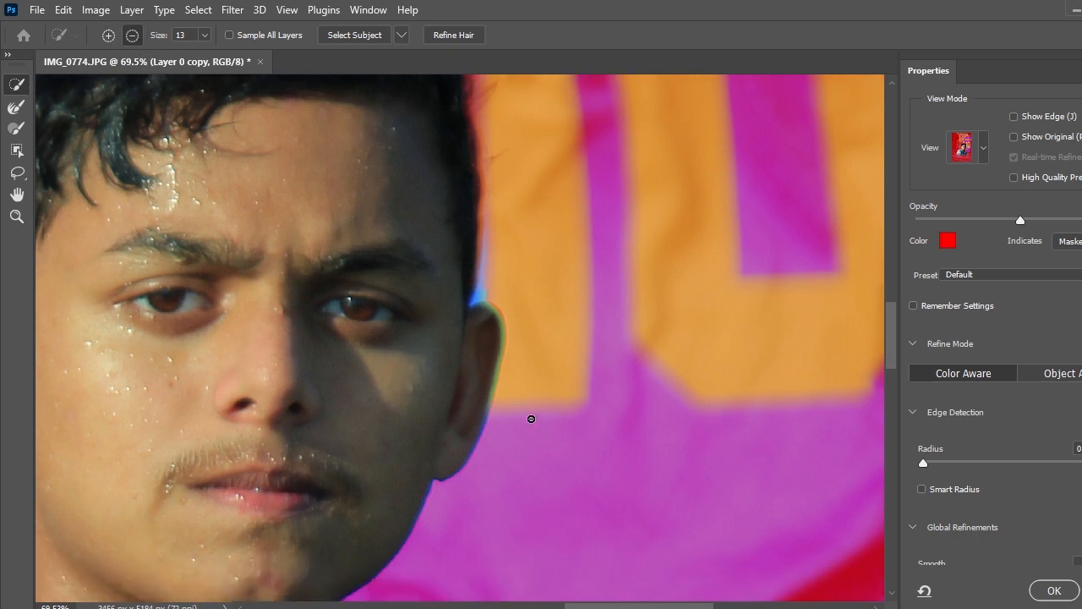
pyautogui.moveTo(478, 237); pyautogui.dragTo(478, 257)
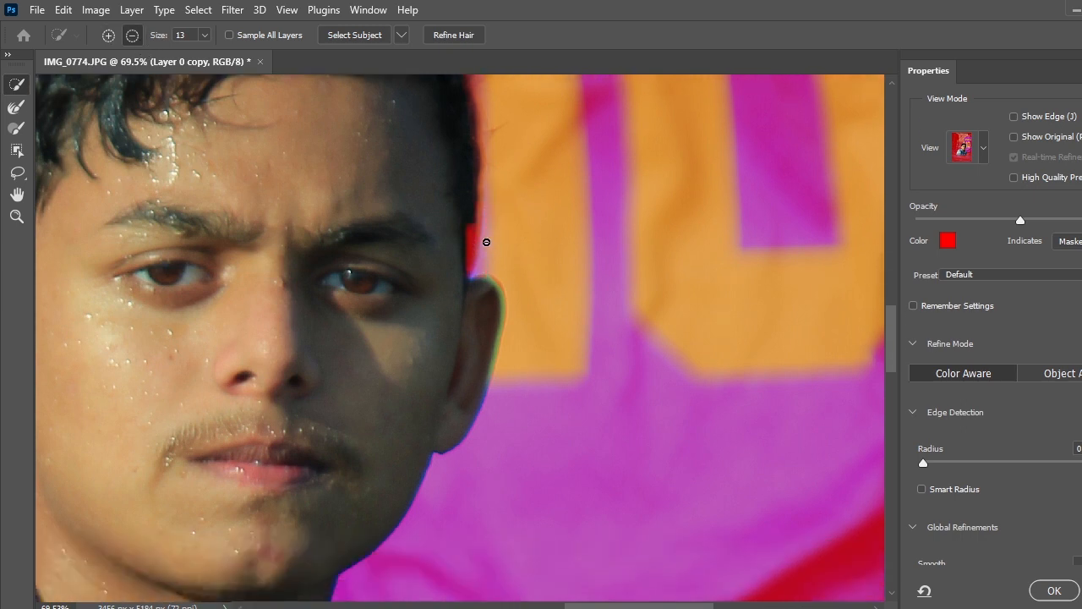
pyautogui.hotkey('ctrl', 'z')
# Step: Refine the selection edge along the man's shaded ear and jaw with the Refine Edge Brush, reducing its size to 45
pyautogui.click(16, 107)
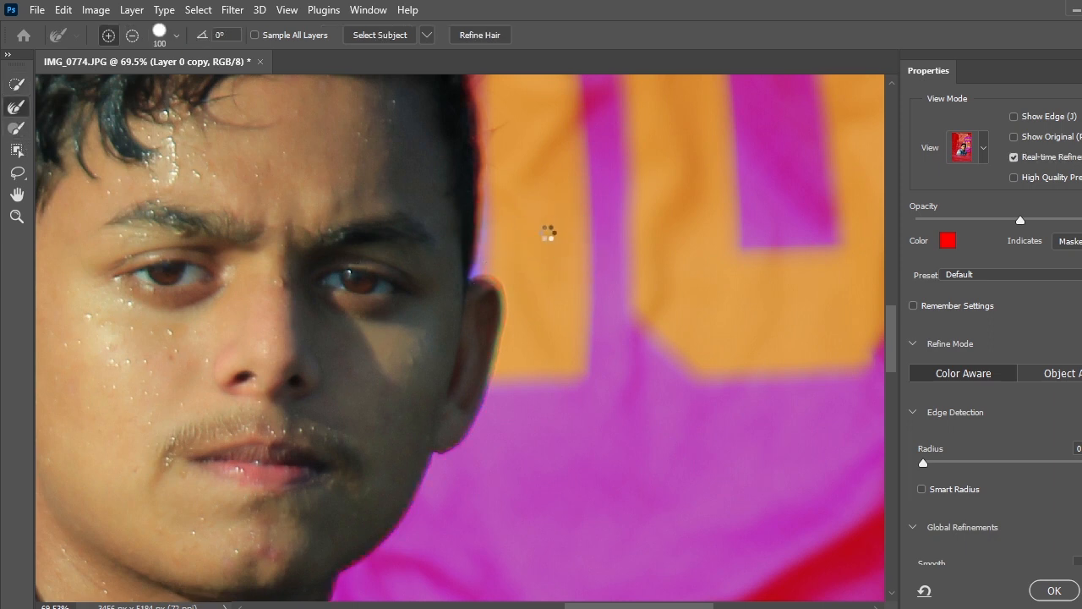
pyautogui.scroll(-1, 474, 245)
pyautogui.press('[')
pyautogui.press('[')
pyautogui.press('[')
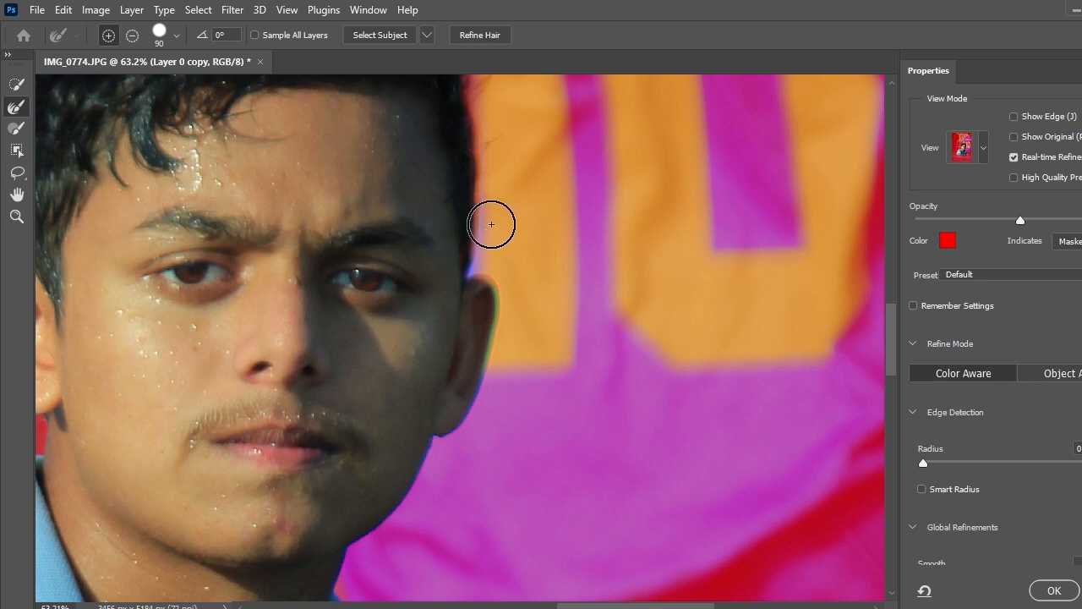
pyautogui.scroll(-3, 553, 327)
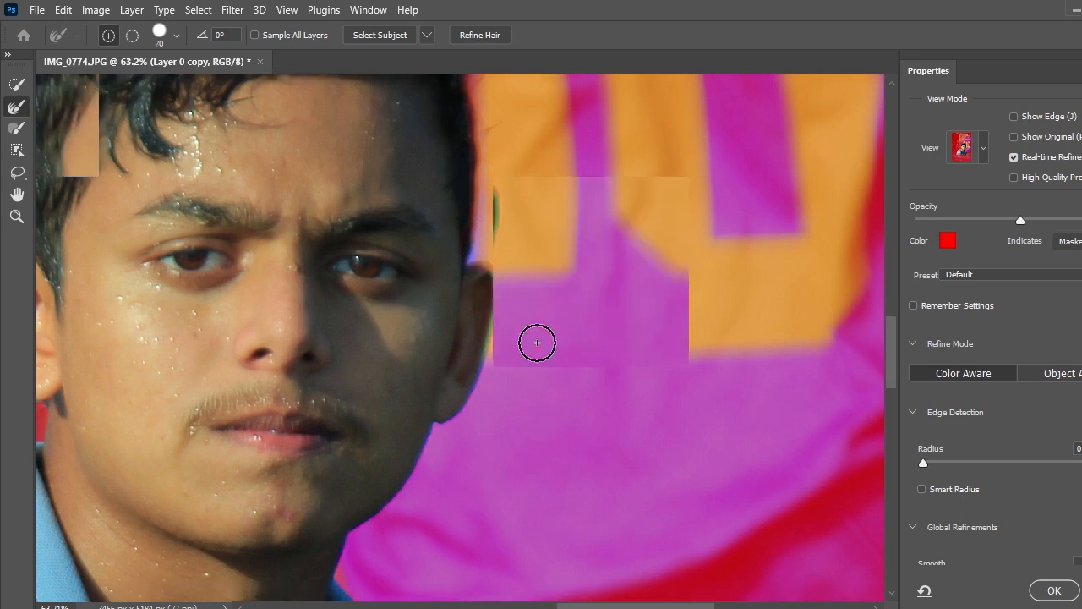
pyautogui.press('[')
pyautogui.press('[')
pyautogui.press('[')
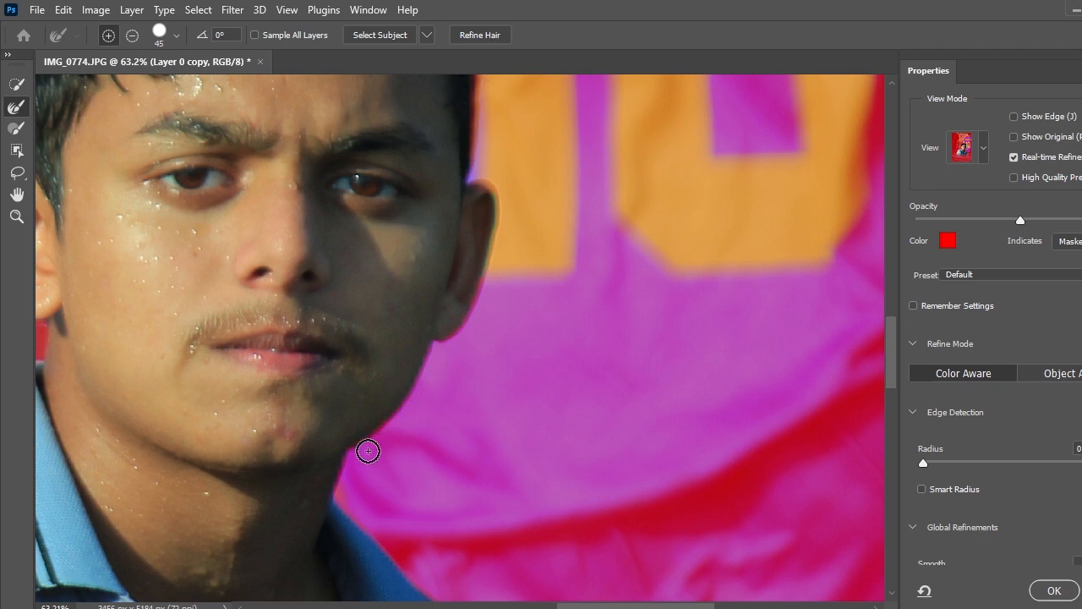
# Step: Refine the selection edge along the man's hair and apply the Select and Mask result
pyautogui.scroll(-3, 452, 360)
pyautogui.scroll(3, 375, 309)
pyautogui.scroll(3, 333, 266)
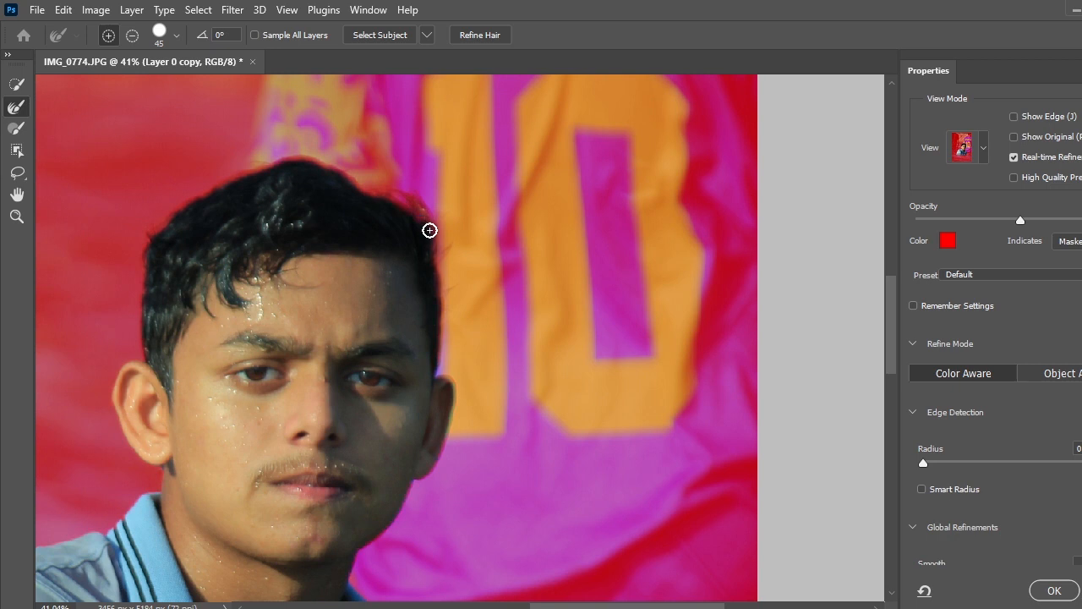
pyautogui.scroll(-5, 411, 270)
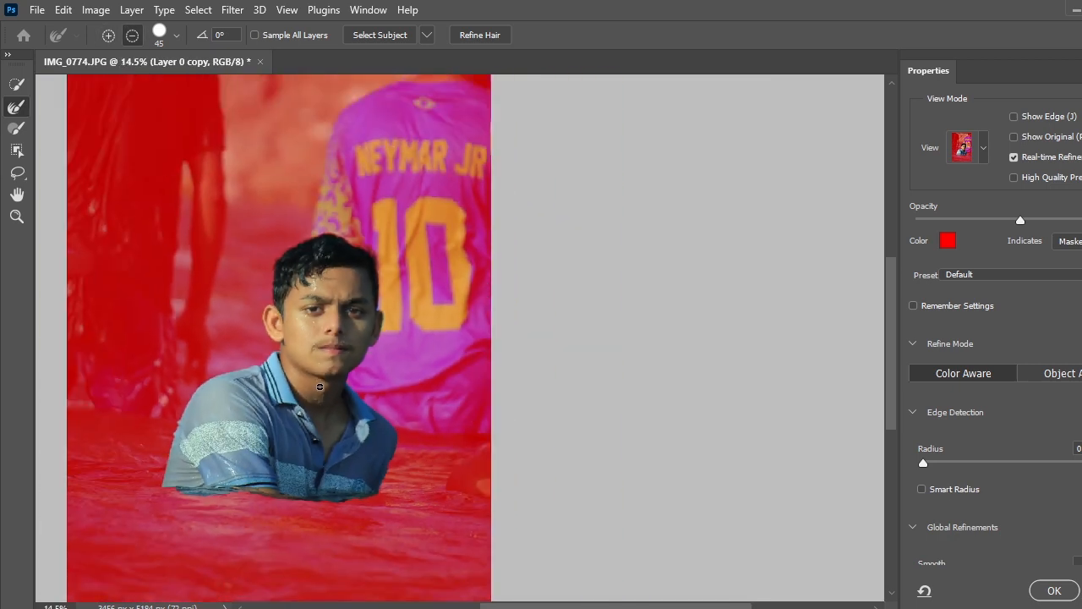
pyautogui.scroll(1, 320, 387)
pyautogui.hscroll(-5, 319, 387)
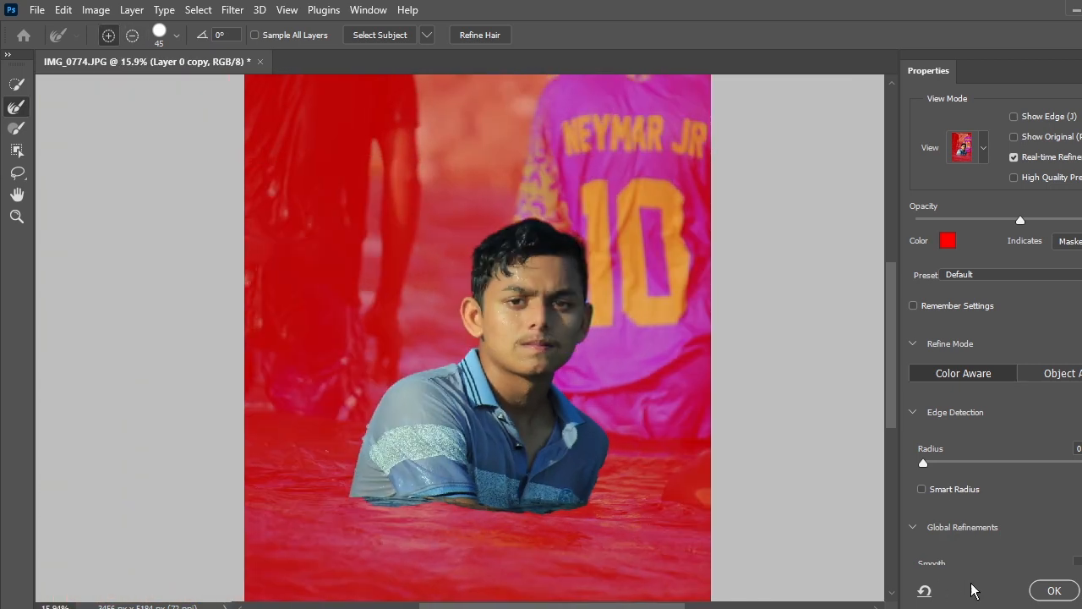
pyautogui.click(1049, 591)
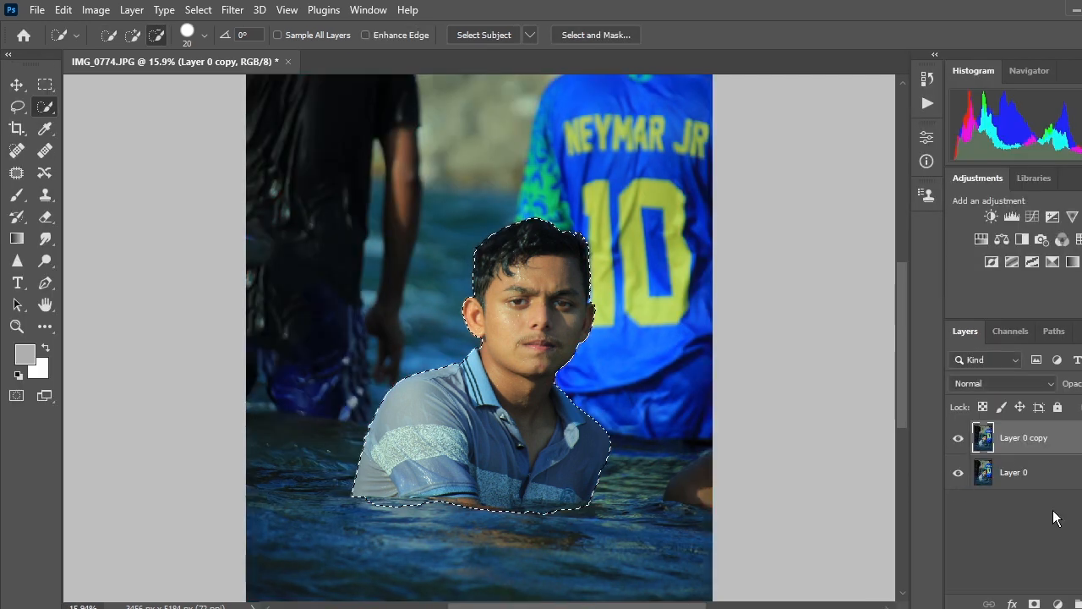
# Step: Add a layer mask from the selection to Layer 0 copy and apply the mask permanently
pyautogui.click(1033, 604)
pyautogui.rightClick(1015, 435)
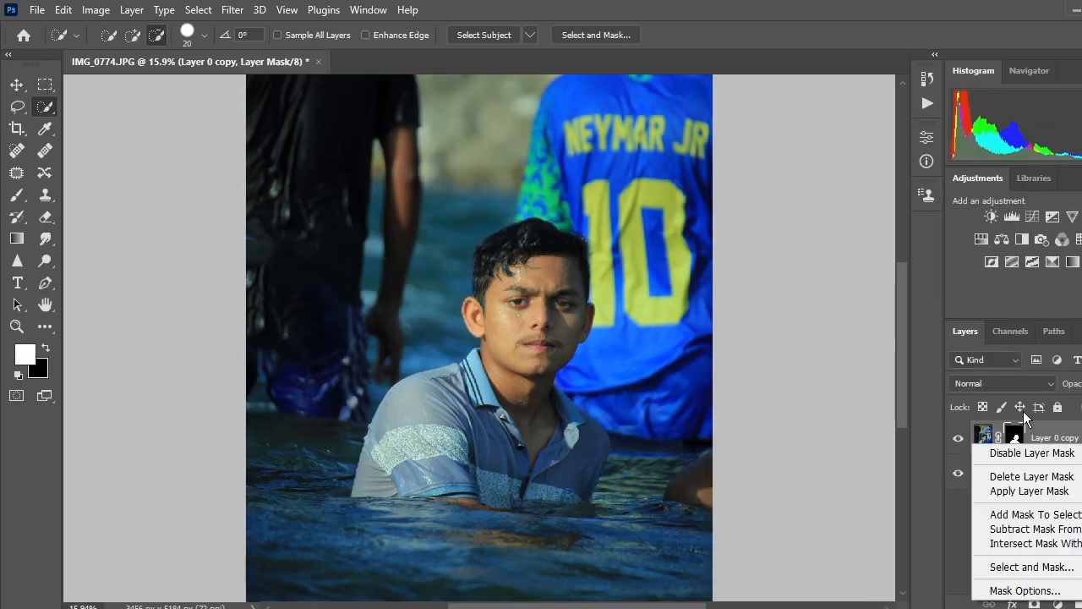
pyautogui.click(1017, 491)
# Step: Hide Layer 0 so that only the cut-out man on Layer 0 copy is displayed
pyautogui.scroll(5, 395, 274)
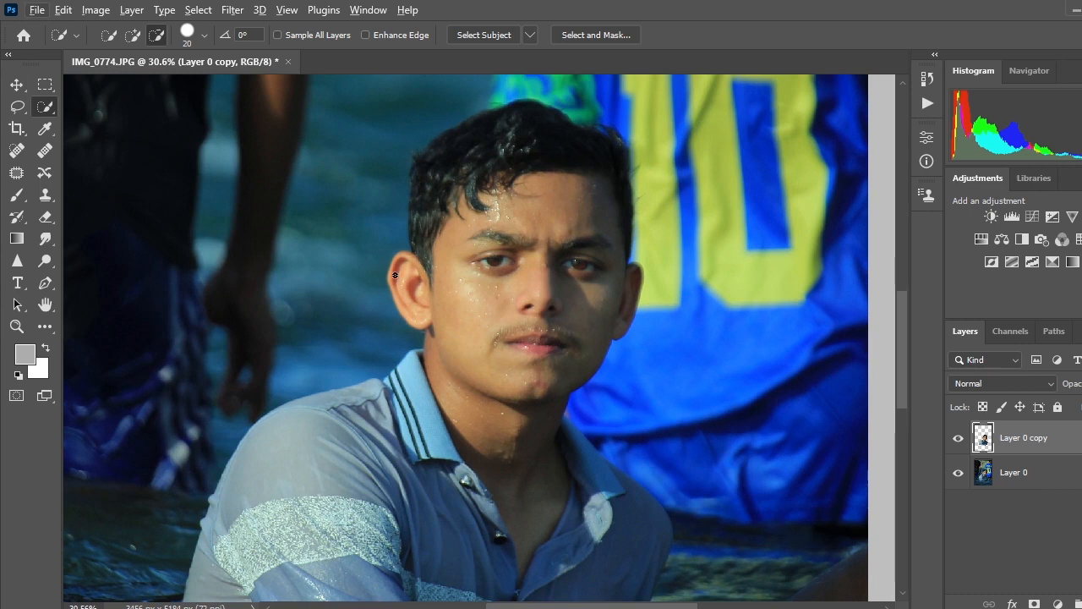
pyautogui.press('v')
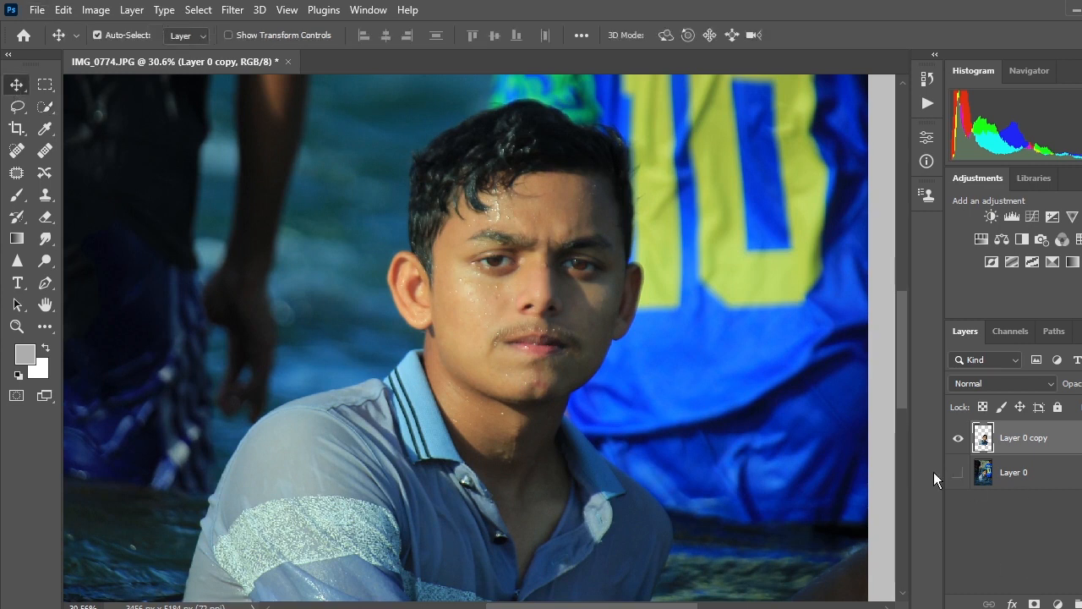
pyautogui.scroll(3, 508, 375)
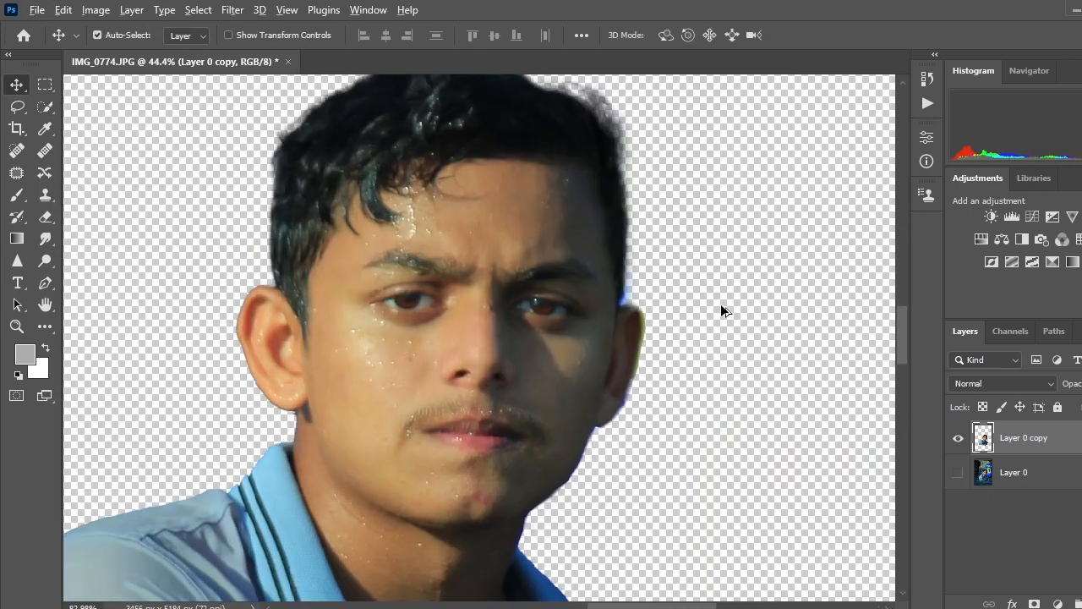
# Step: Erase the blue and green fringe around the man's shaded ear and the hair above it with a size 30 Eraser
pyautogui.scroll(5, 721, 311)
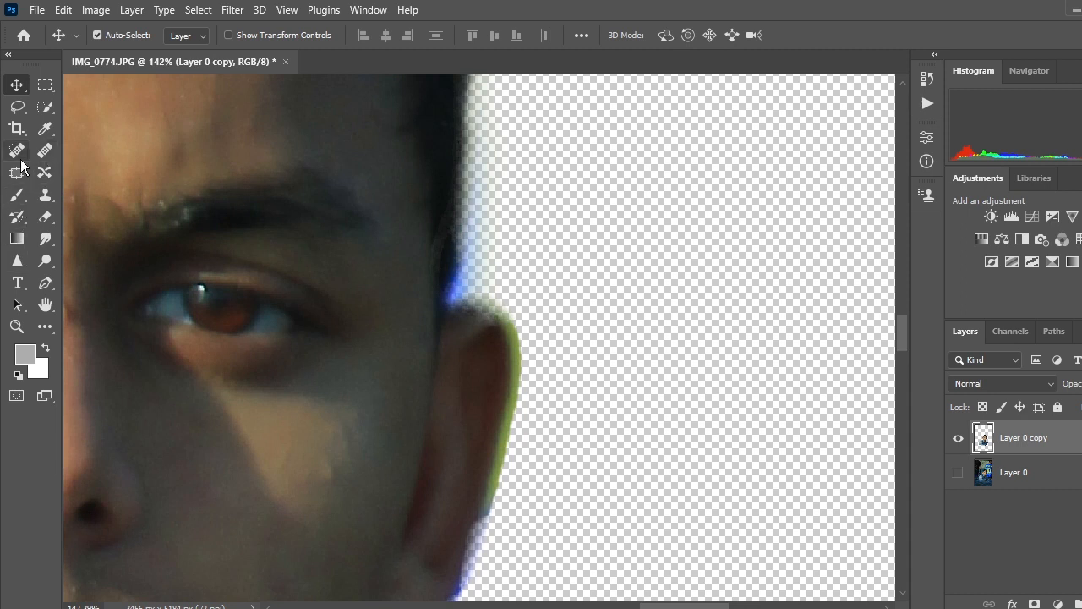
pyautogui.click(41, 217)
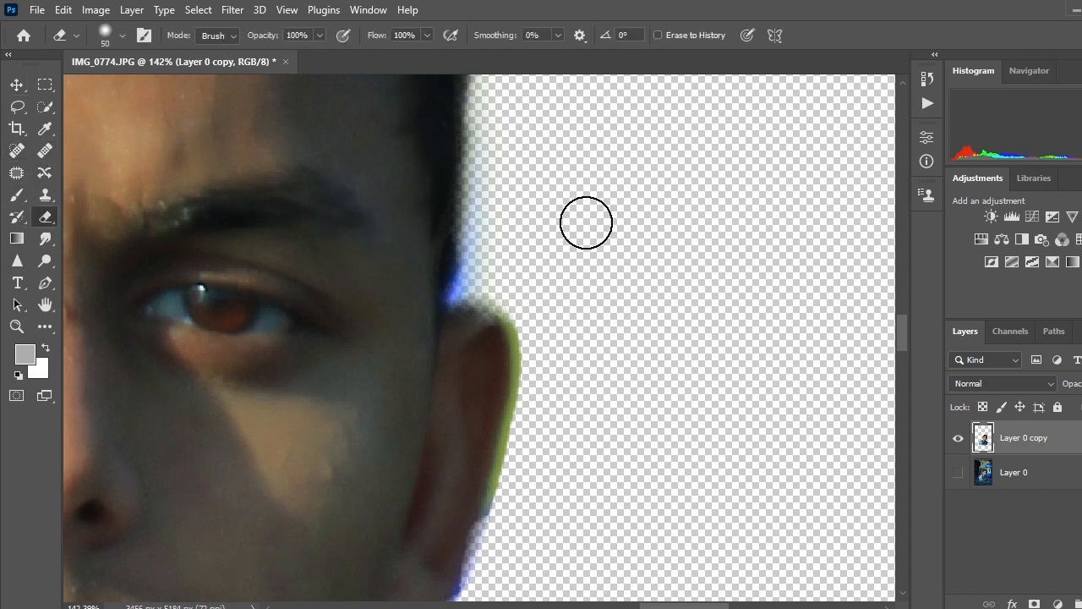
pyautogui.press('[')
pyautogui.press('[')
pyautogui.press('[')
pyautogui.press('[')
pyautogui.moveTo(502, 208)
pyautogui.mouseDown()
pyautogui.moveTo(477, 203)
pyautogui.moveTo(458, 286)
pyautogui.moveTo(503, 299)
pyautogui.moveTo(556, 277)
pyautogui.moveTo(560, 243)
pyautogui.moveTo(572, 272)
pyautogui.moveTo(543, 344)
pyautogui.moveTo(526, 320)
pyautogui.moveTo(533, 375)
pyautogui.moveTo(497, 518)
pyautogui.mouseUp()
pyautogui.scroll(-2, 564, 361)
pyautogui.scroll(-4, 526, 341)
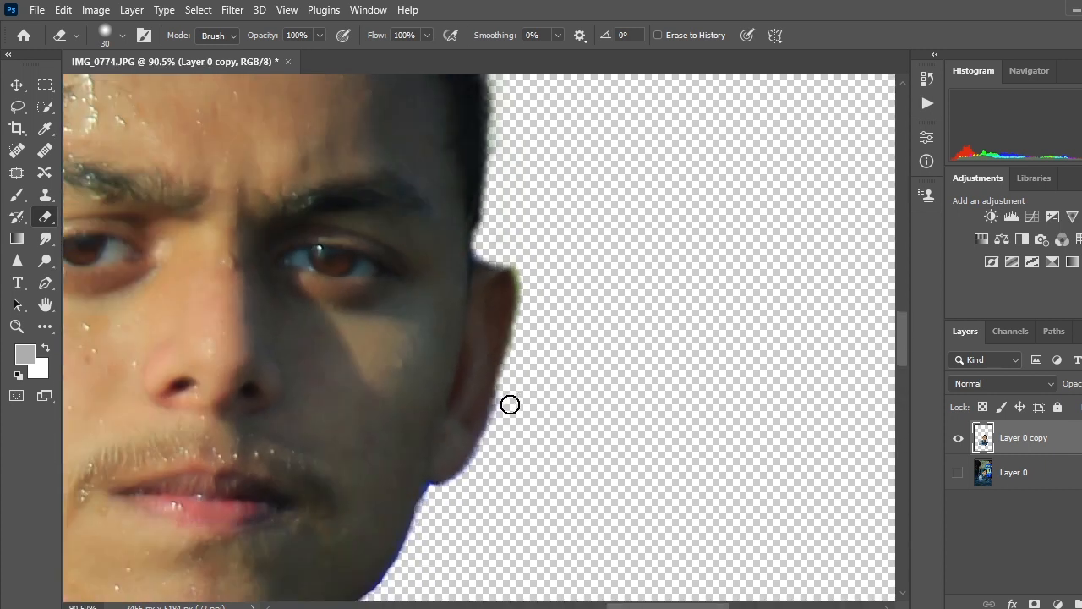
pyautogui.scroll(-6, 510, 404)
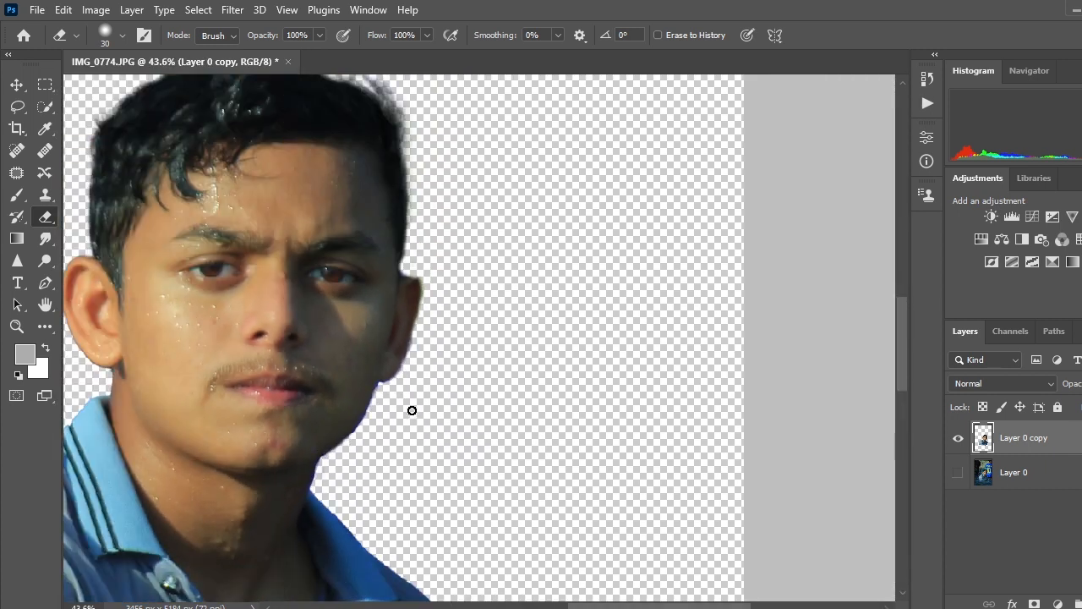
pyautogui.scroll(-4, 412, 410)
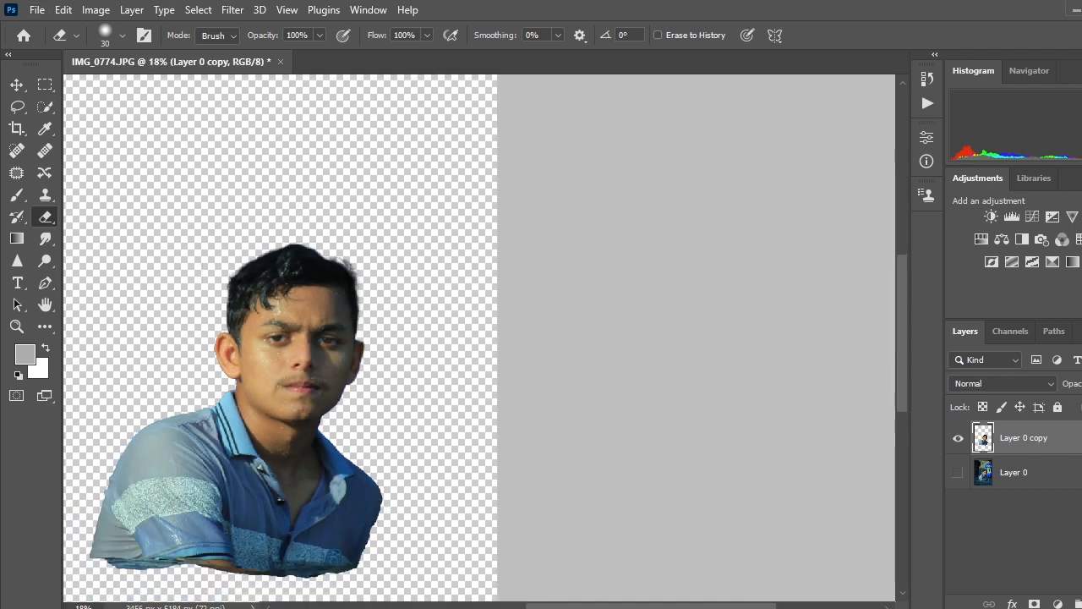
pyautogui.moveTo(330, 445); pyautogui.dragTo(516, 453)
pyautogui.scroll(-3, 516, 453)
pyautogui.scroll(2, 516, 452)
pyautogui.scroll(-1, 516, 453)
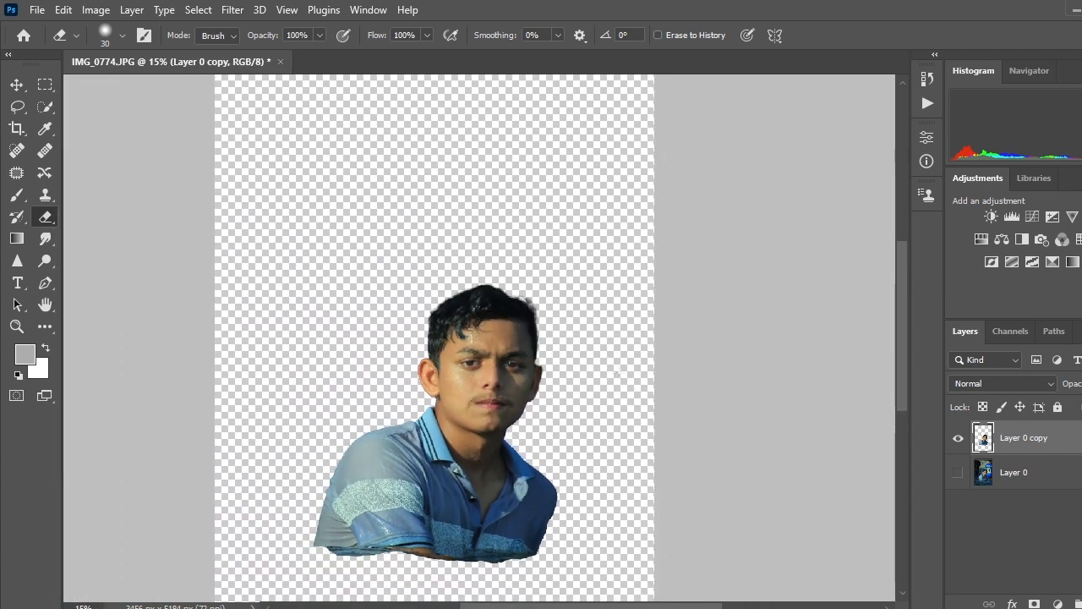
# Step: Open the sunset sea picture download-45.jpg from the bk0 folder
pyautogui.click(36, 10)
pyautogui.click(38, 41)
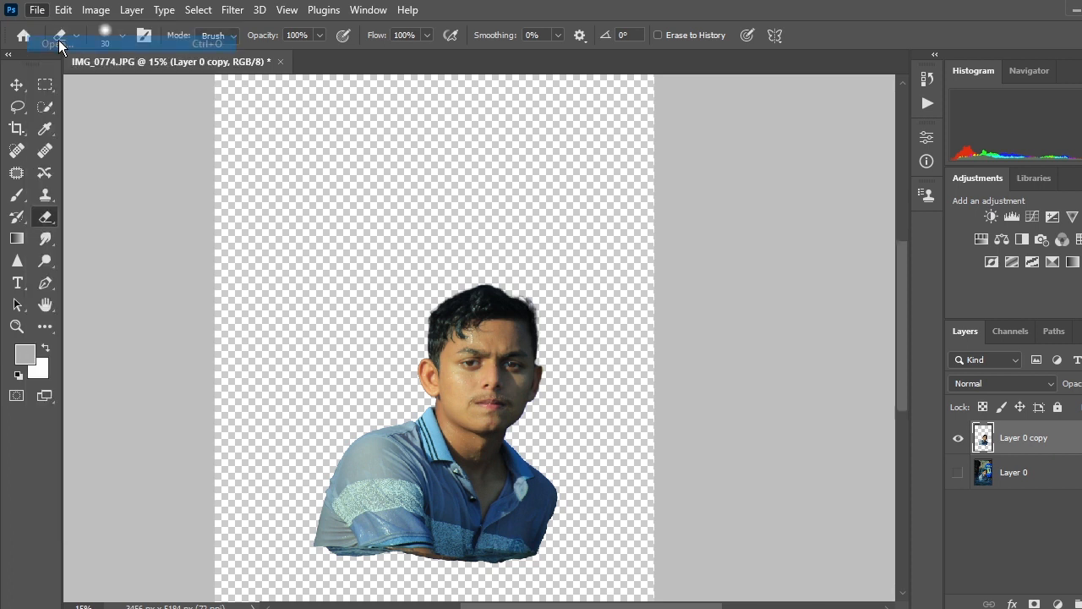
pyautogui.scroll(-2, 229, 217)
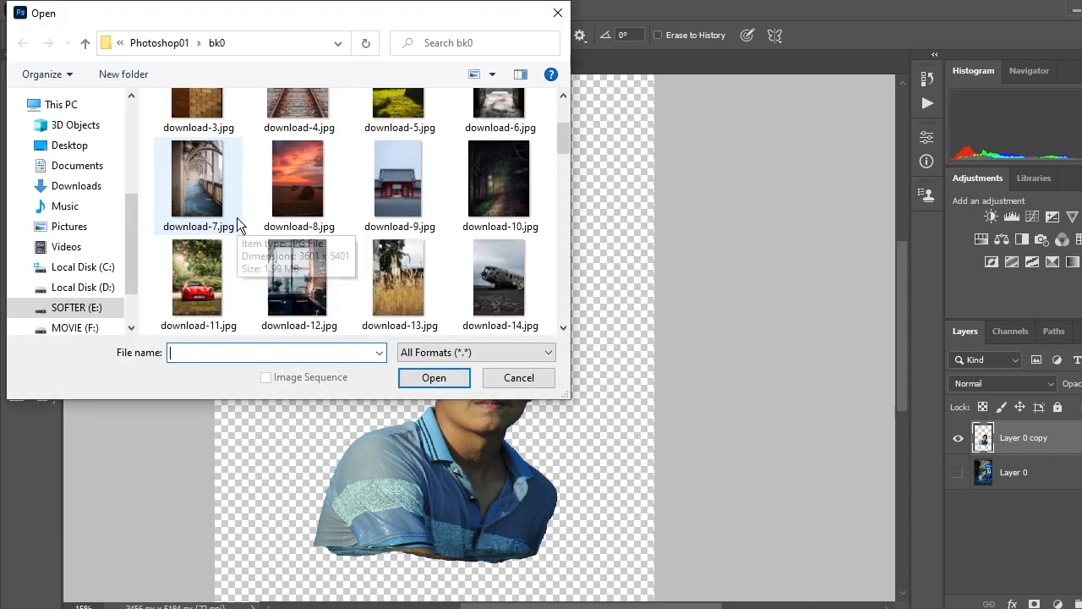
pyautogui.click(309, 187)
pyautogui.scroll(-6, 332, 245)
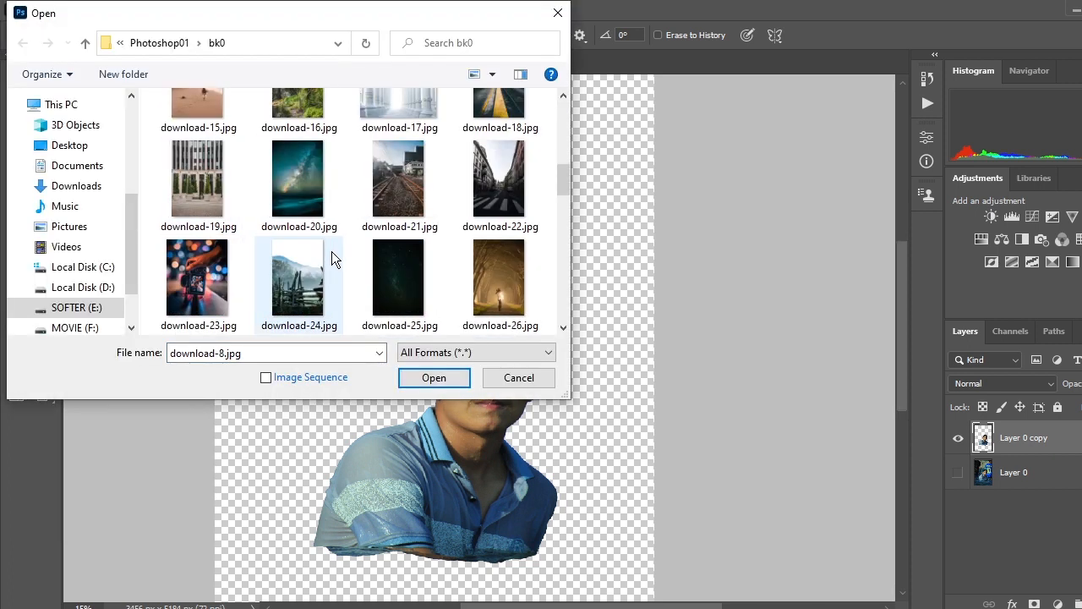
pyautogui.scroll(-3, 372, 266)
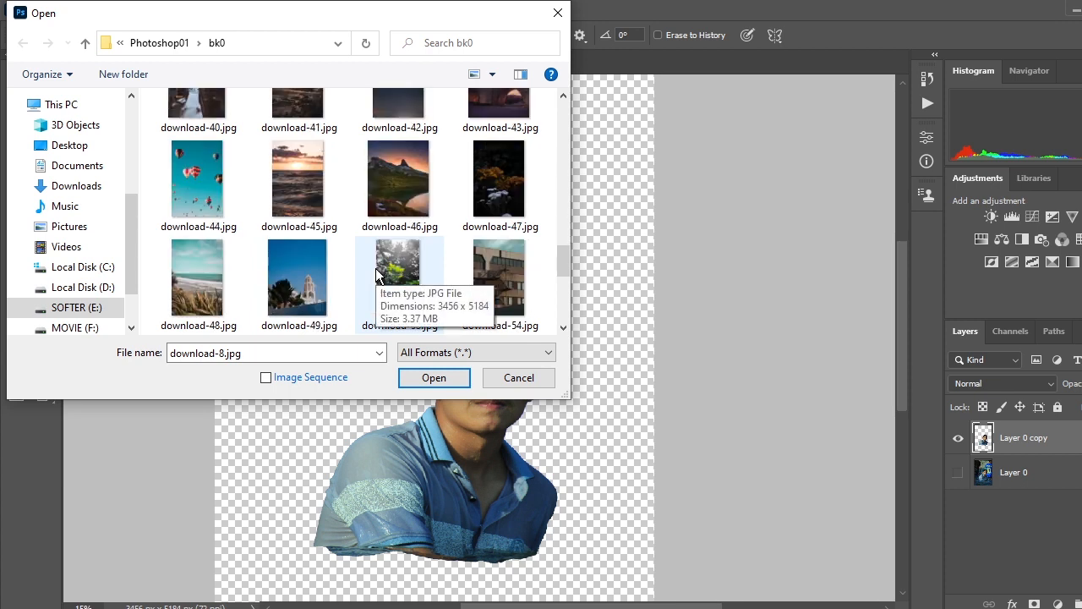
pyautogui.click(314, 239)
pyautogui.click(448, 376)
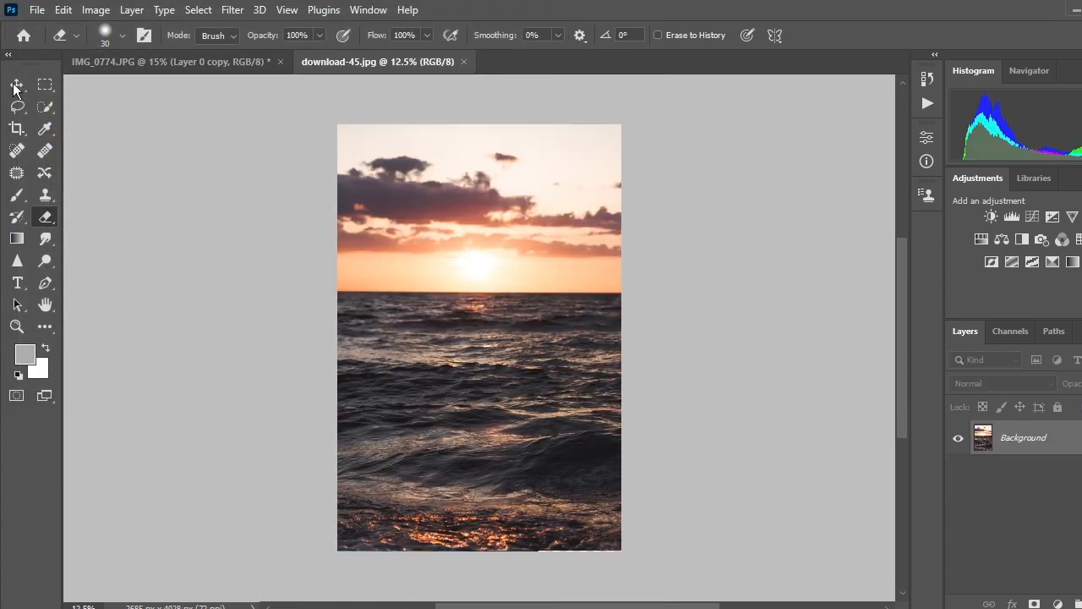
# Step: Move the sunset sea picture into the IMG_0774.JPG document as a new layer
pyautogui.click(16, 85)
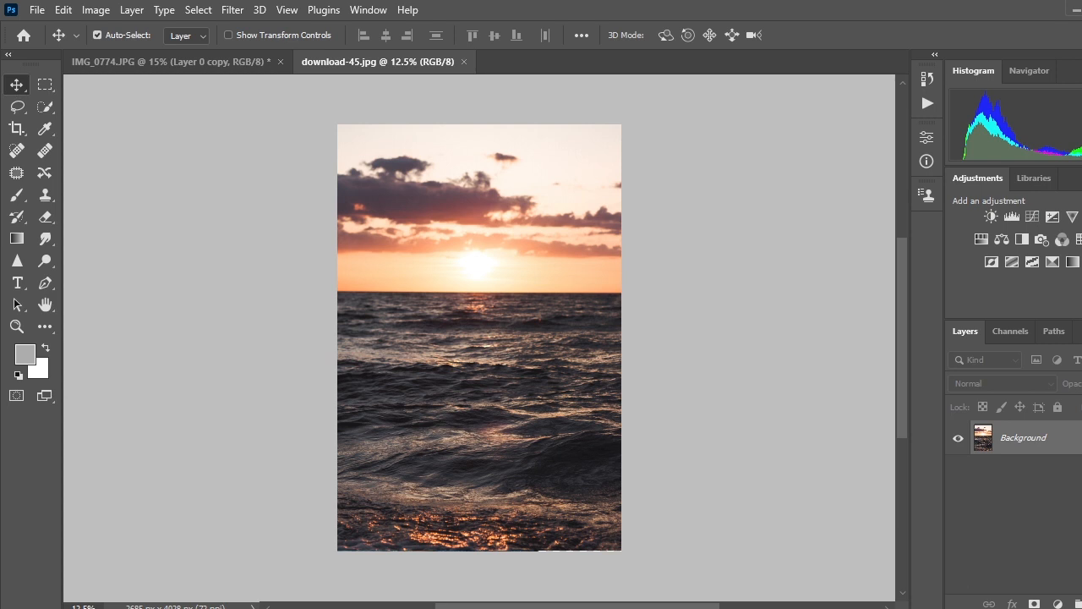
pyautogui.moveTo(535, 372); pyautogui.dragTo(533, 370)
pyautogui.moveTo(299, 91); pyautogui.dragTo(518, 448)
pyautogui.scroll(-2, 519, 447)
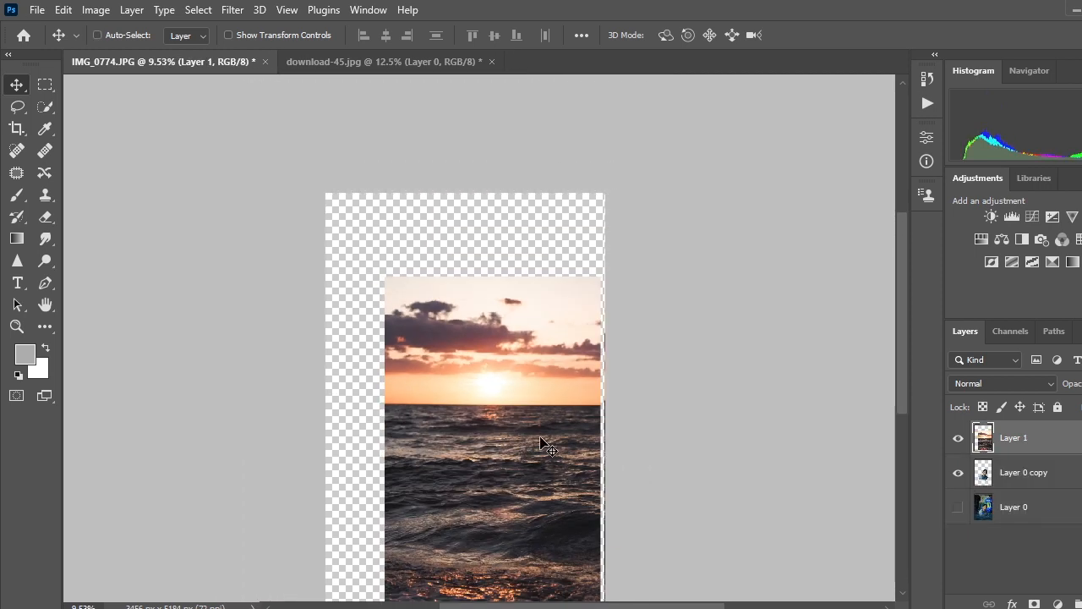
# Step: Scale the sea picture on Layer 1 to 267.82% and position it so the waves fill the whole canvas
pyautogui.hotkey('ctrl', 't')
pyautogui.moveTo(602, 276); pyautogui.dragTo(761, 124)
pyautogui.moveTo(537, 357); pyautogui.dragTo(409, 338)
pyautogui.moveTo(435, 342); pyautogui.dragTo(448, 371)
pyautogui.moveTo(606, 357); pyautogui.dragTo(850, 322)
pyautogui.moveTo(645, 353); pyautogui.dragTo(587, 295)
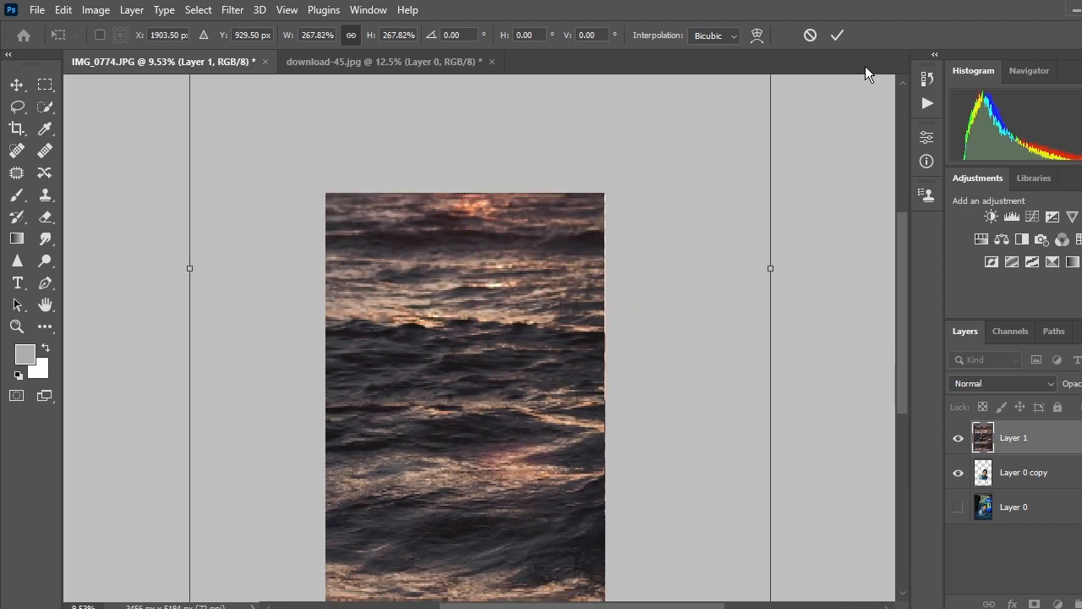
pyautogui.click(839, 37)
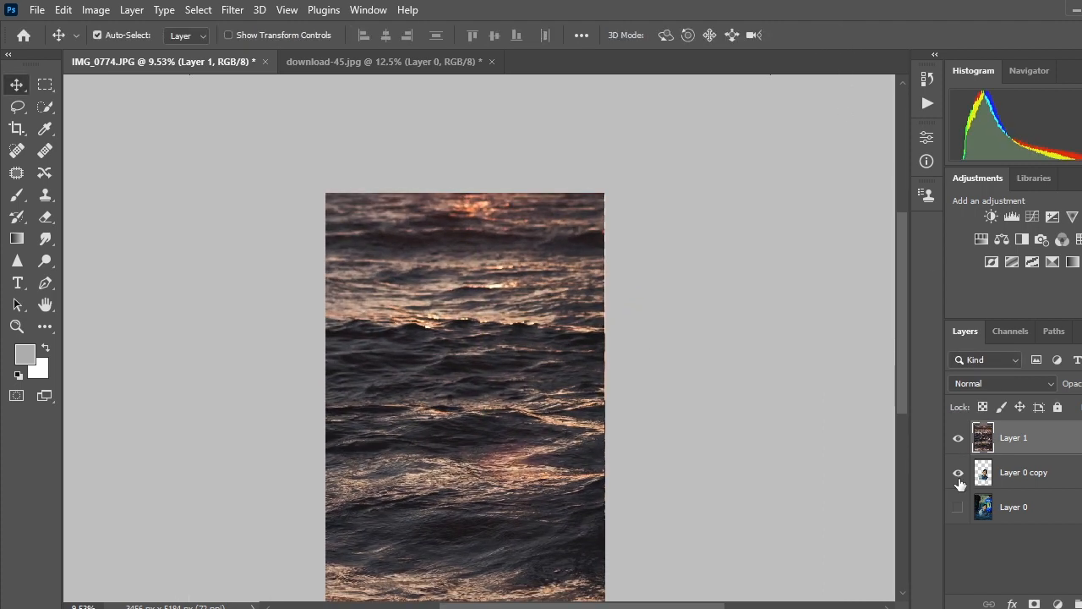
# Step: Place Layer 1 beneath Layer 0 copy so the man sits in front of the waves
pyautogui.moveTo(1038, 444); pyautogui.dragTo(1036, 487)
pyautogui.scroll(-2, 550, 476)
pyautogui.scroll(2, 551, 476)
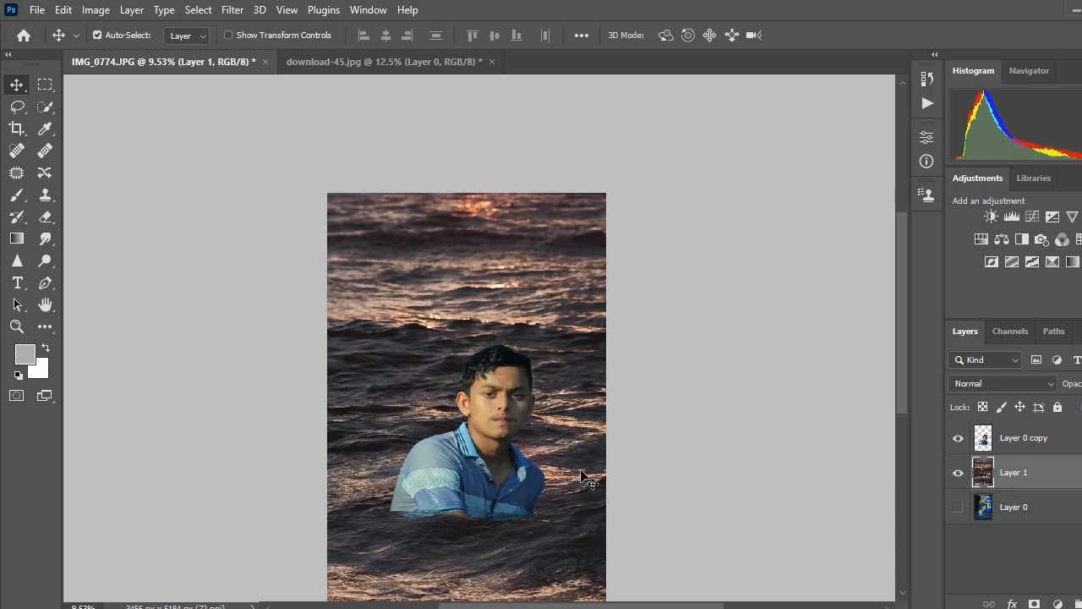
# Step: Enlarge the sea picture on Layer 1 to 135.47% behind the man and apply the transform
pyautogui.scroll(-1, 550, 477)
pyautogui.click(1012, 442)
pyautogui.click(1003, 476)
pyautogui.hotkey('ctrl', 't')
pyautogui.moveTo(779, 225); pyautogui.dragTo(846, 221)
pyautogui.moveTo(706, 333); pyautogui.dragTo(730, 305)
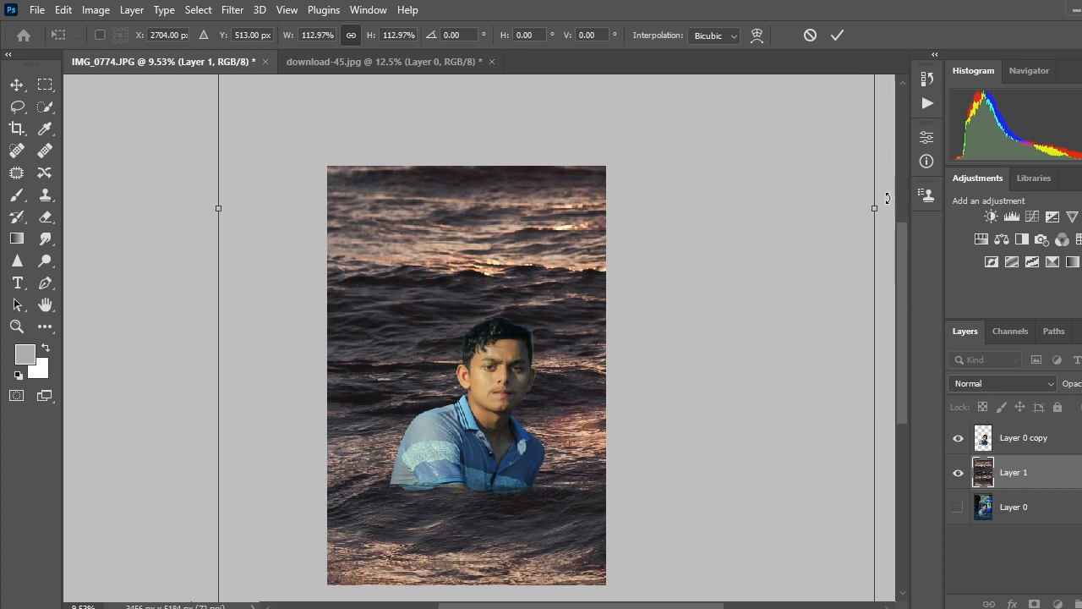
pyautogui.moveTo(877, 210)
pyautogui.mouseDown()
pyautogui.moveTo(937, 181)
pyautogui.moveTo(876, 203)
pyautogui.mouseUp()
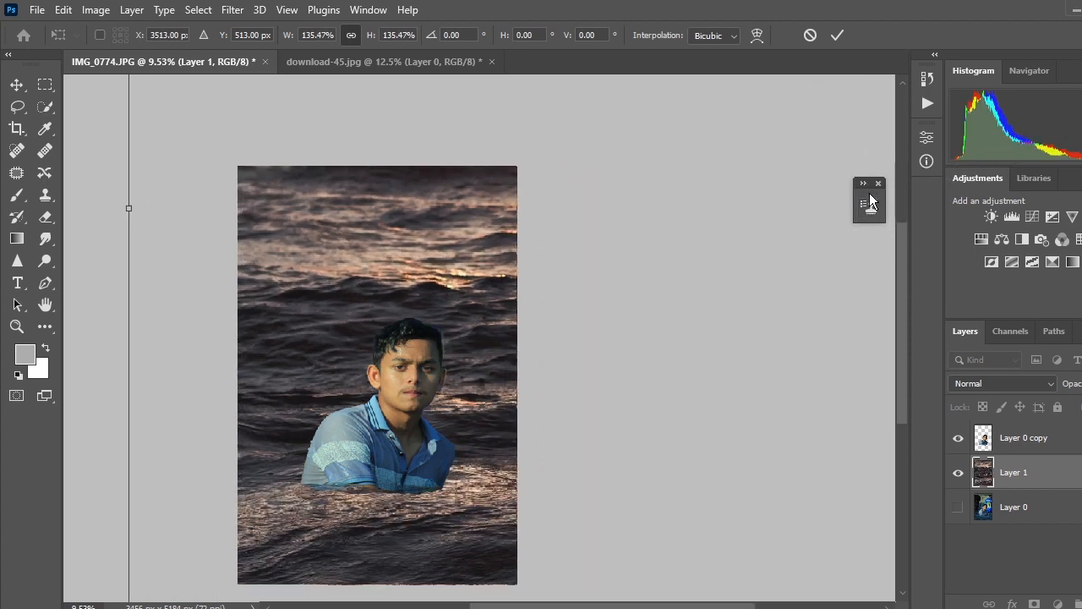
pyautogui.click(878, 184)
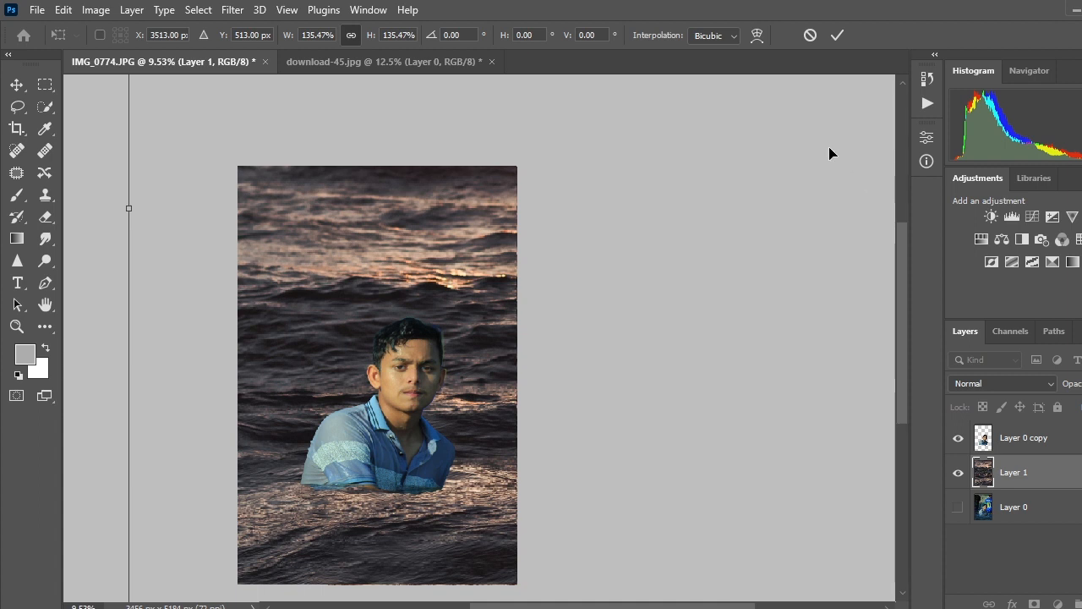
pyautogui.click(838, 36)
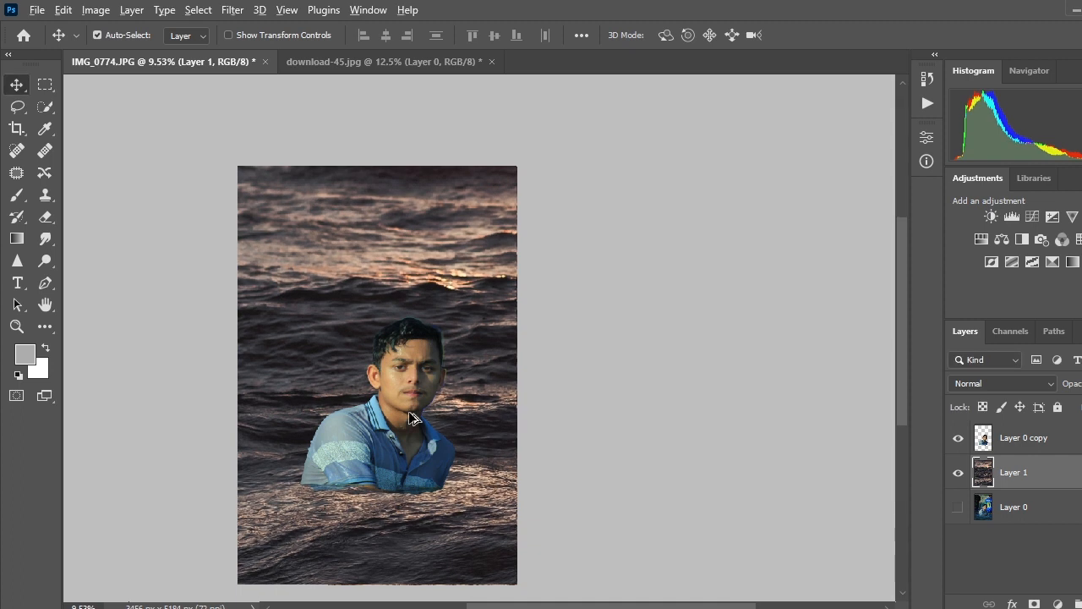
# Step: Scale Layer 1 to 97.43% and reposition it so the bright sunset sky and horizon show along the photo's upper edge
pyautogui.scroll(-4, 404, 415)
pyautogui.scroll(4, 377, 417)
pyautogui.scroll(2, 431, 467)
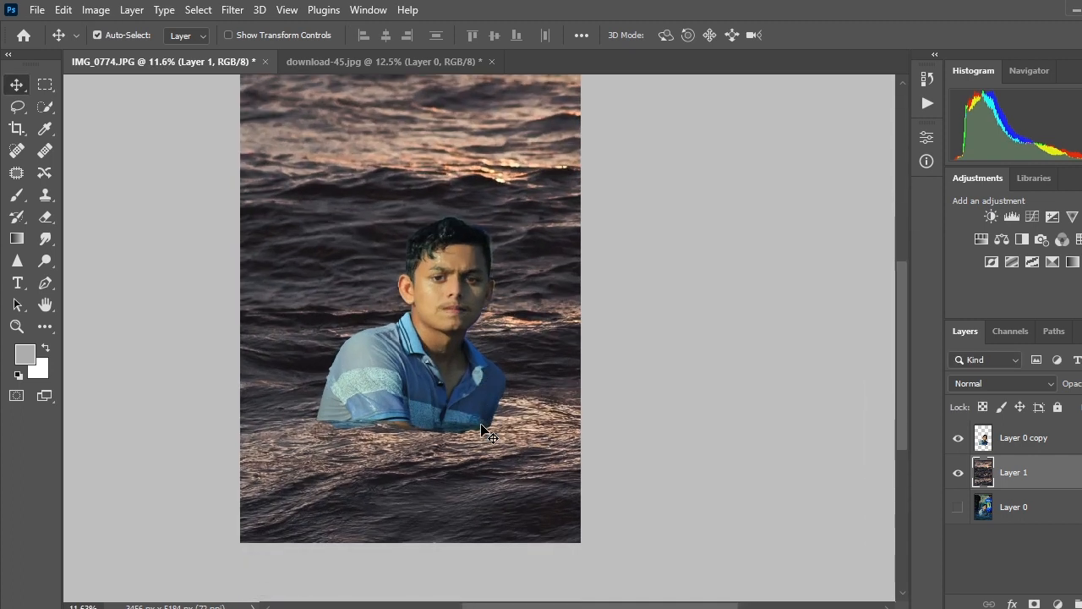
pyautogui.hscroll(-1, 491, 433)
pyautogui.hotkey('ctrl', 't')
pyautogui.scroll(-7, 592, 423)
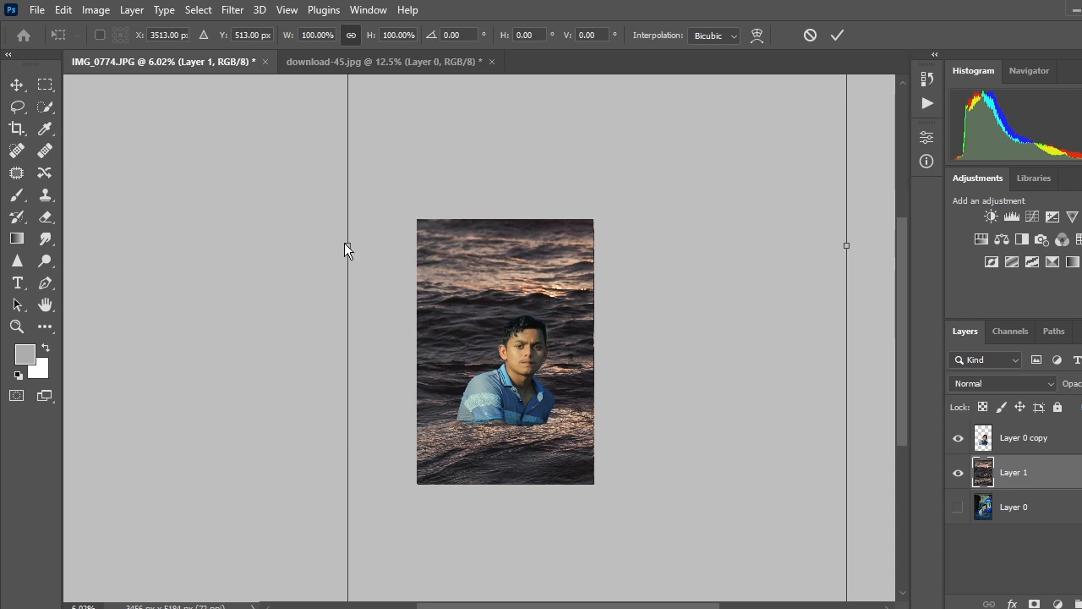
pyautogui.moveTo(351, 244); pyautogui.dragTo(563, 417)
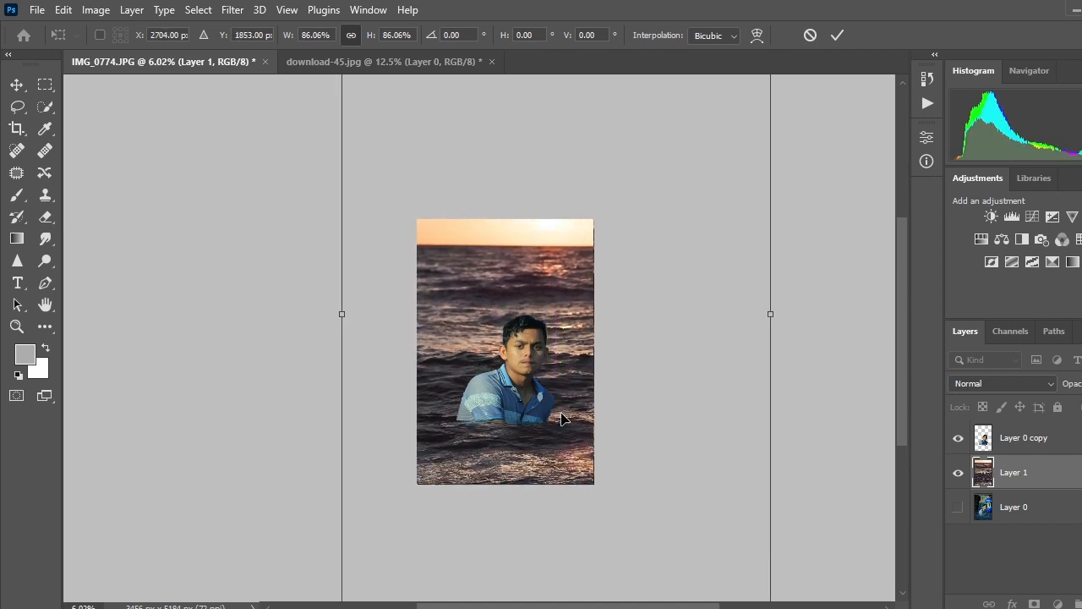
pyautogui.moveTo(769, 316); pyautogui.dragTo(829, 313)
pyautogui.moveTo(706, 329); pyautogui.dragTo(652, 339)
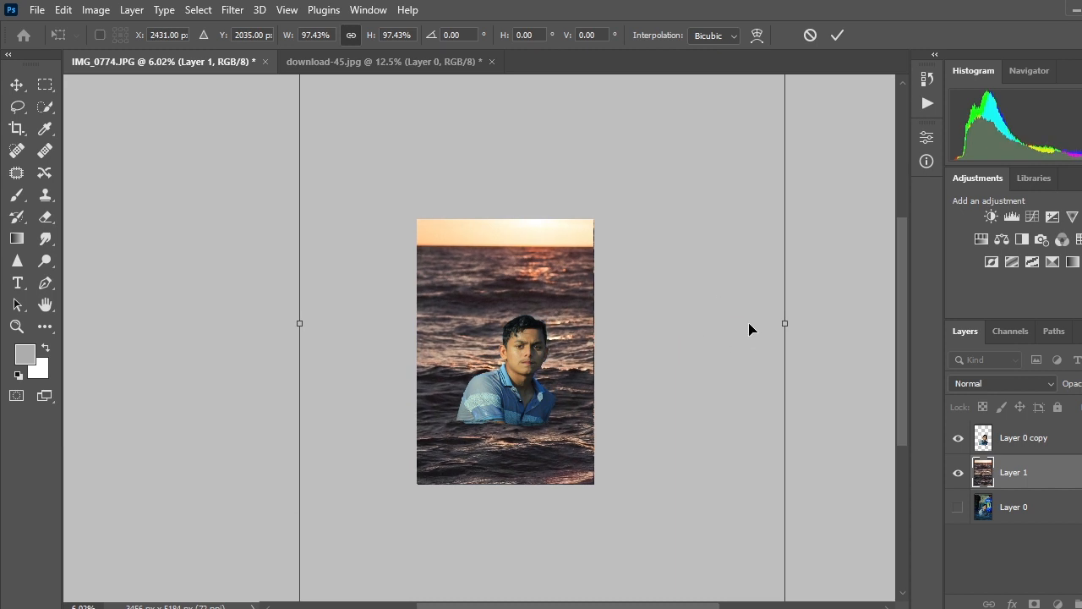
pyautogui.click(836, 38)
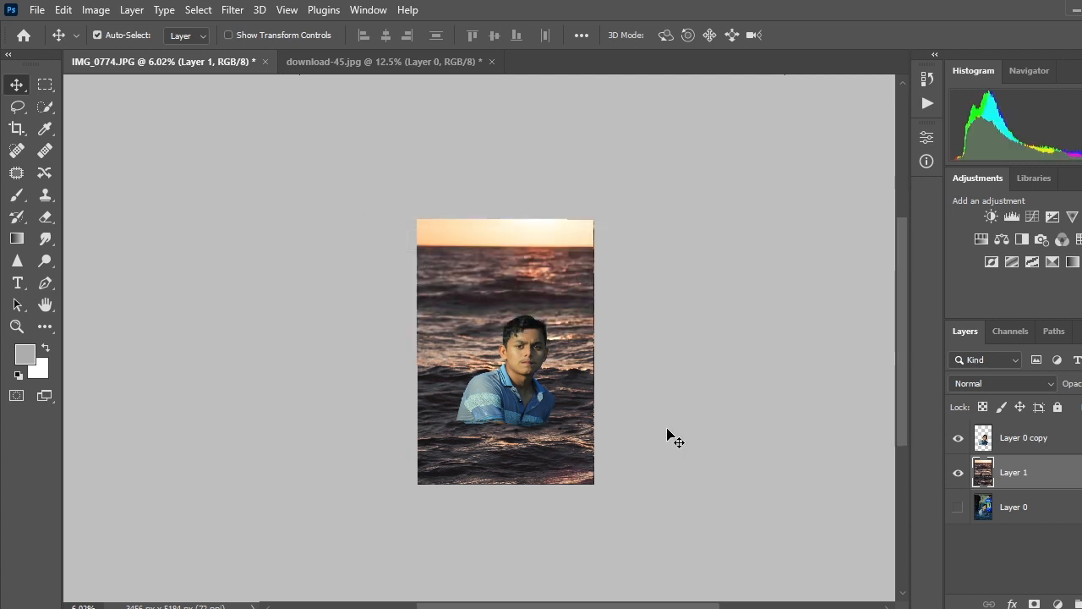
# Step: Make the original photo on Layer 0 visible beneath the sea picture
pyautogui.hotkey('ctrl', '+')
pyautogui.click(958, 507)
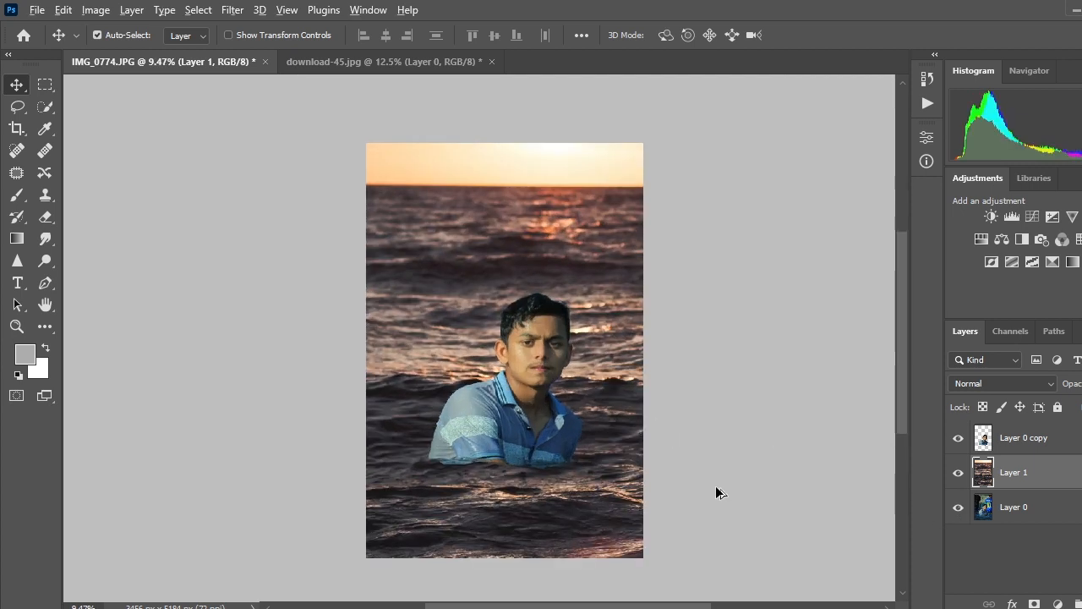
pyautogui.hotkey('ctrl', '+')
pyautogui.scroll(-3, 676, 445)
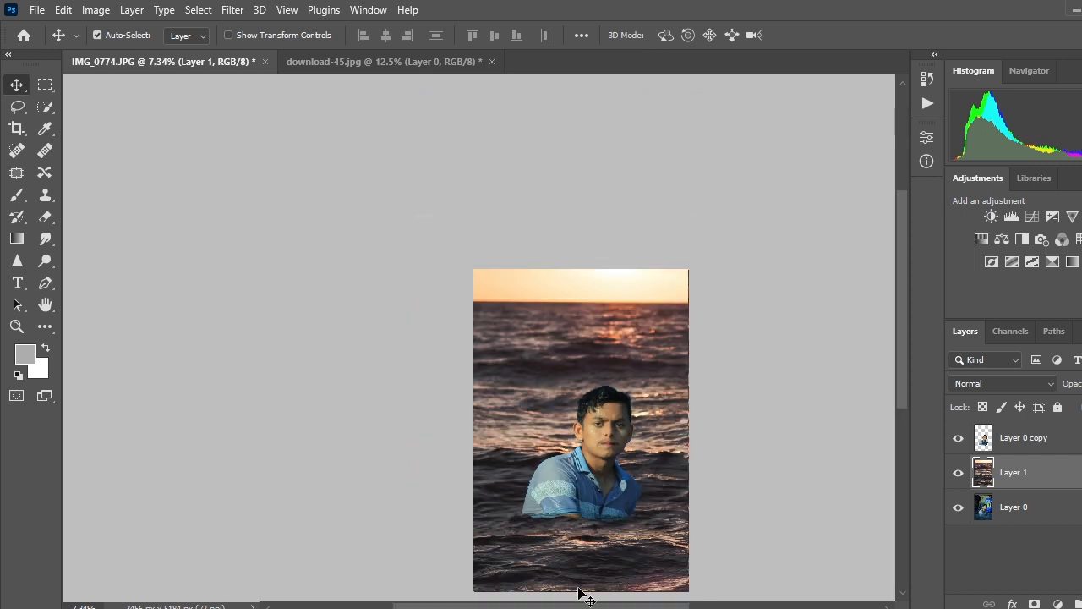
pyautogui.moveTo(586, 607); pyautogui.dragTo(619, 606)
pyautogui.scroll(-1, 614, 507)
pyautogui.scroll(3, 612, 498)
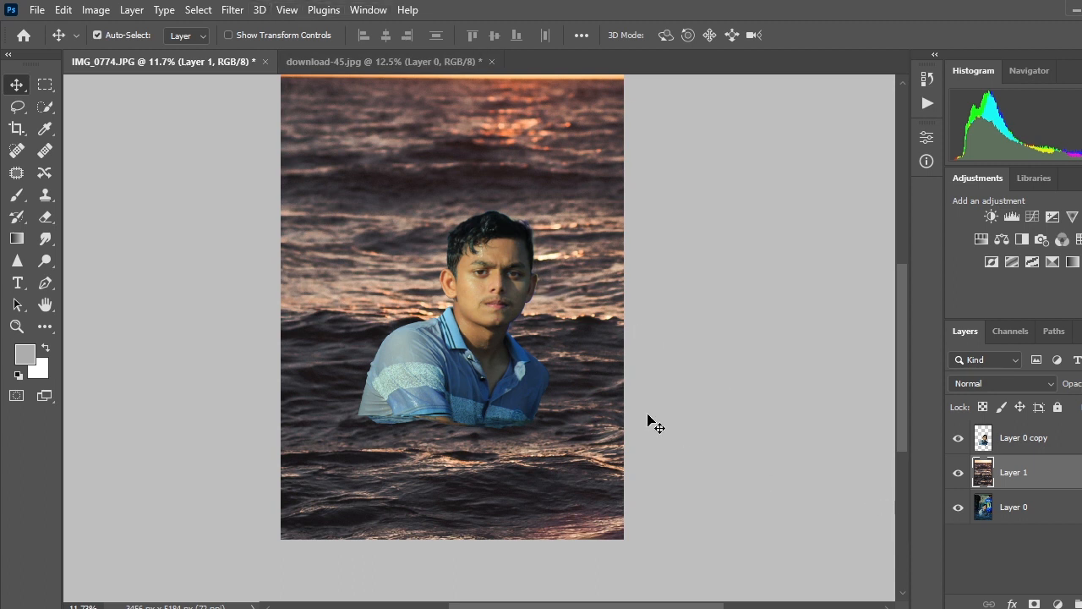
# Step: Cool the sea on Layer 1 with the Camera Raw Filter, using Temperature -20, Tint -6 and stronger blues in the Color Mixer
pyautogui.click(234, 9)
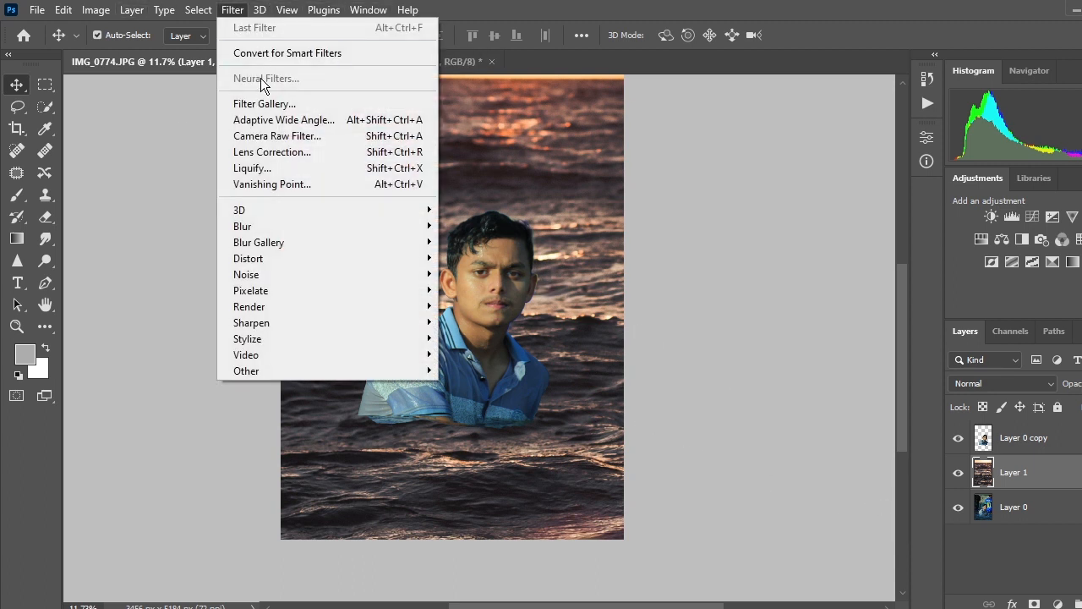
pyautogui.click(261, 133)
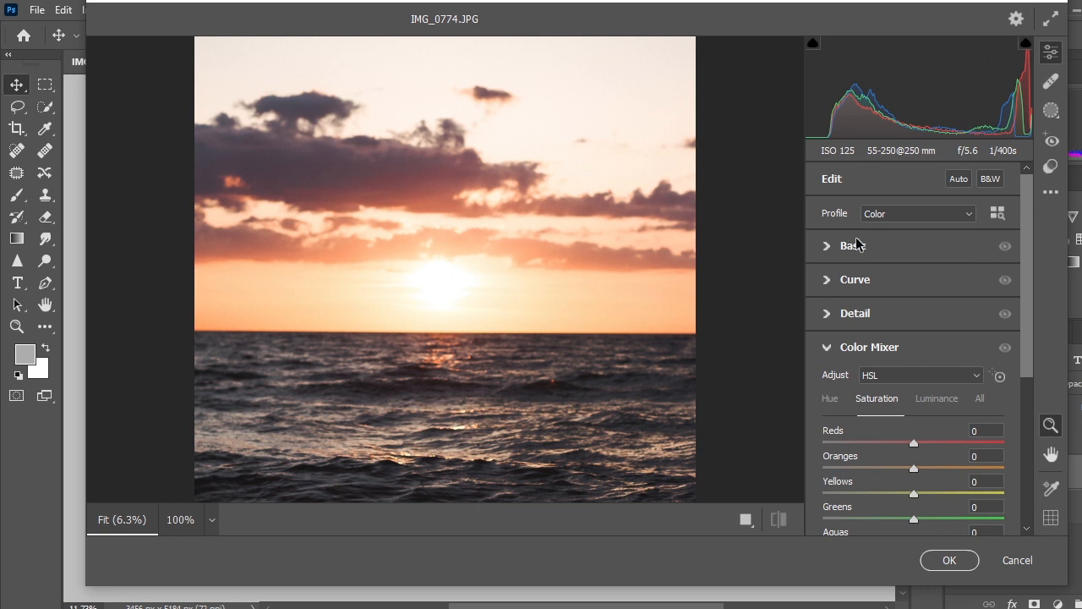
pyautogui.click(858, 244)
pyautogui.moveTo(912, 251); pyautogui.dragTo(890, 257)
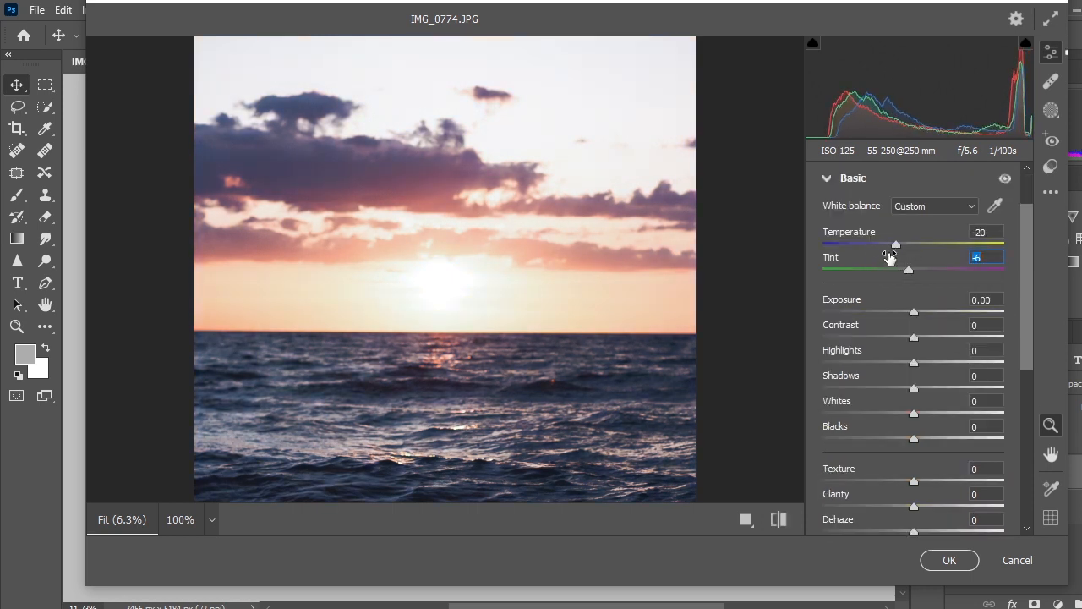
pyautogui.scroll(-5, 947, 322)
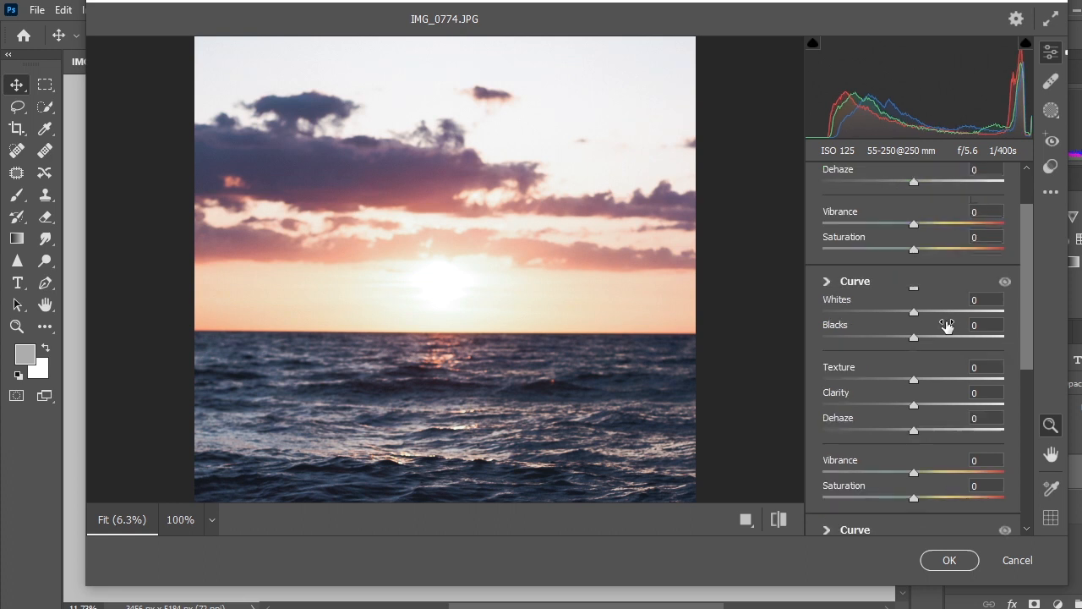
pyautogui.click(889, 352)
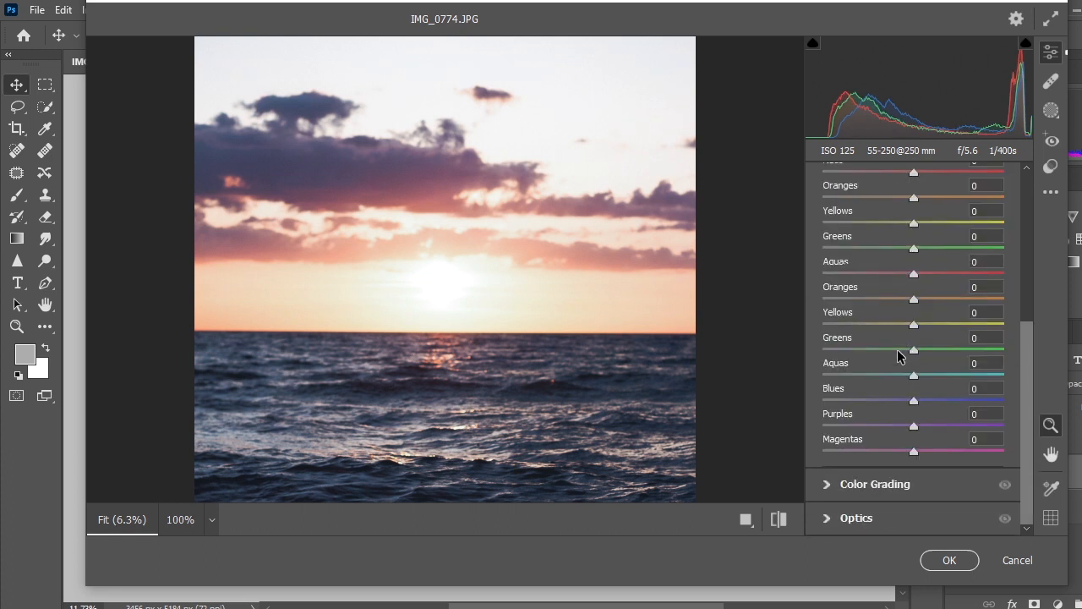
pyautogui.moveTo(941, 396); pyautogui.dragTo(954, 379)
pyautogui.click(842, 230)
pyautogui.click(938, 561)
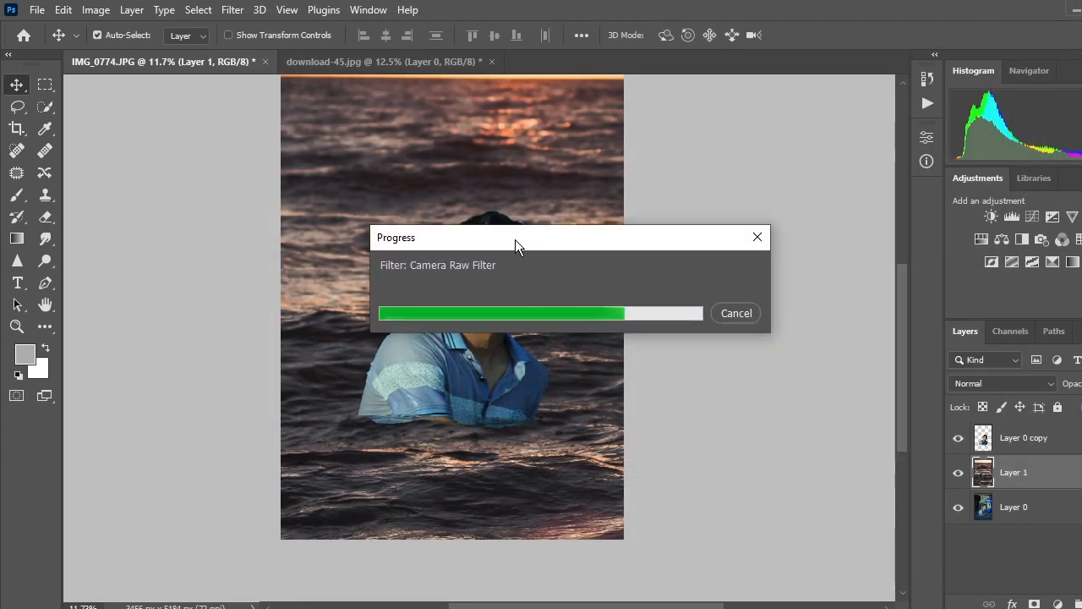
# Step: Start a Tilt-Shift blur on Layer 1 centred on the water just below the man and increase its blur strength
pyautogui.scroll(-3, 597, 335)
pyautogui.scroll(3, 592, 334)
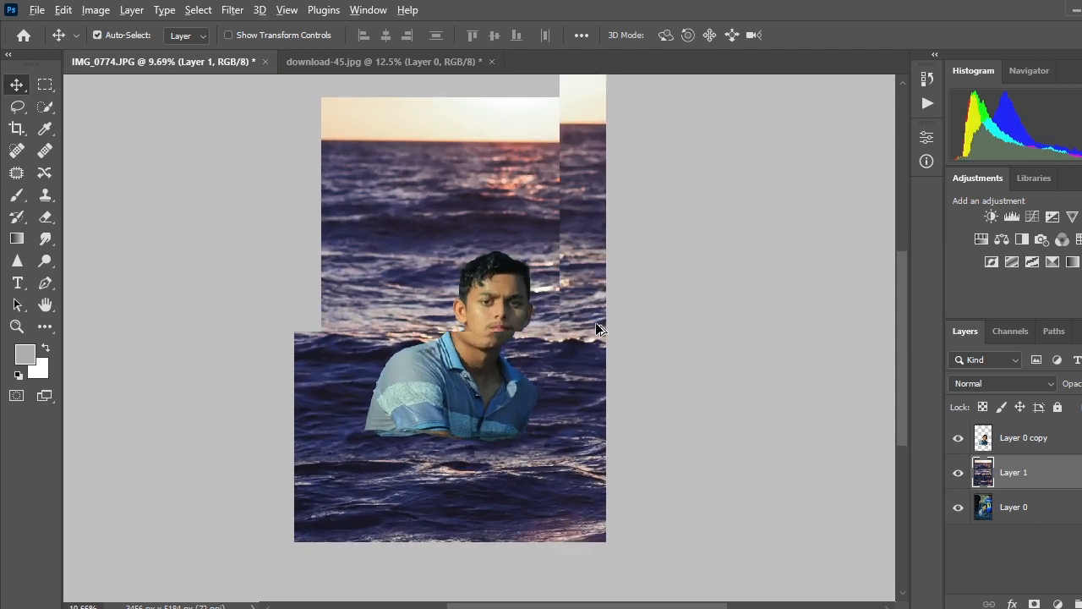
pyautogui.click(233, 10)
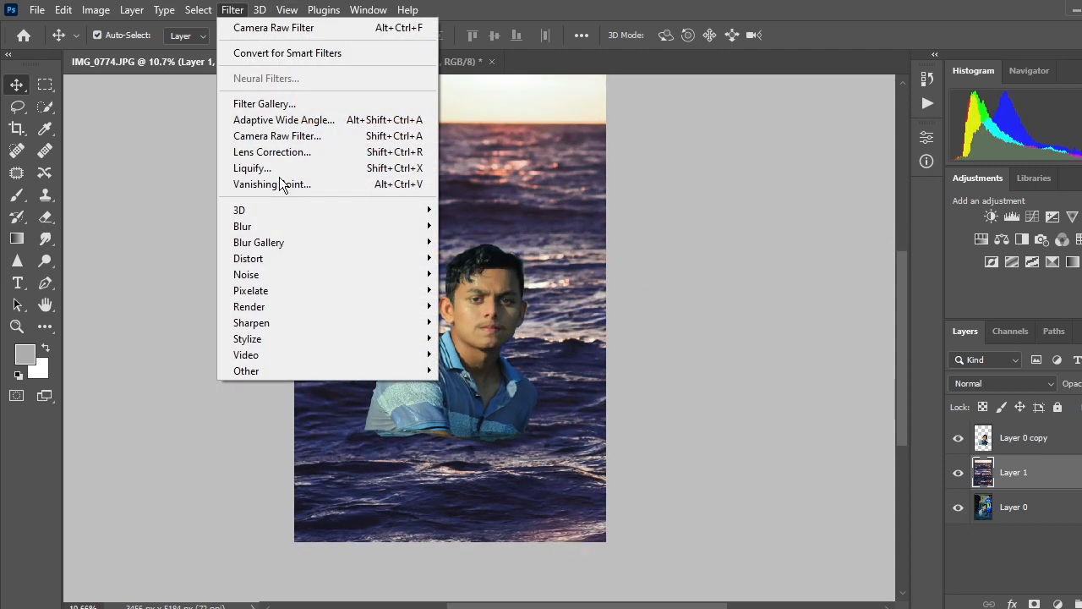
pyautogui.moveTo(289, 241)
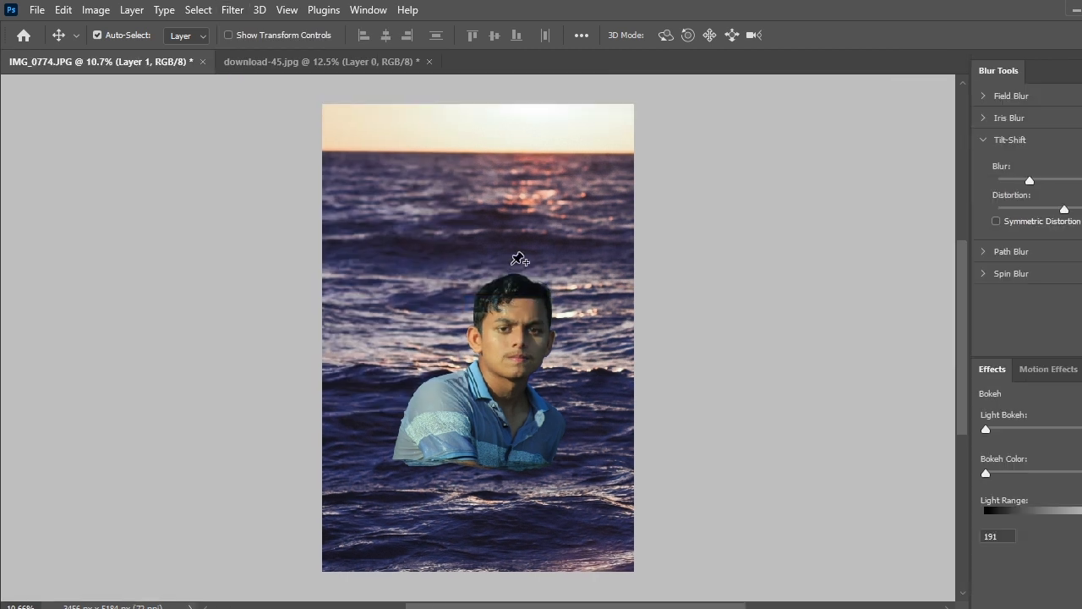
pyautogui.moveTo(563, 343); pyautogui.dragTo(550, 499)
pyautogui.moveTo(1030, 180); pyautogui.dragTo(1057, 181)
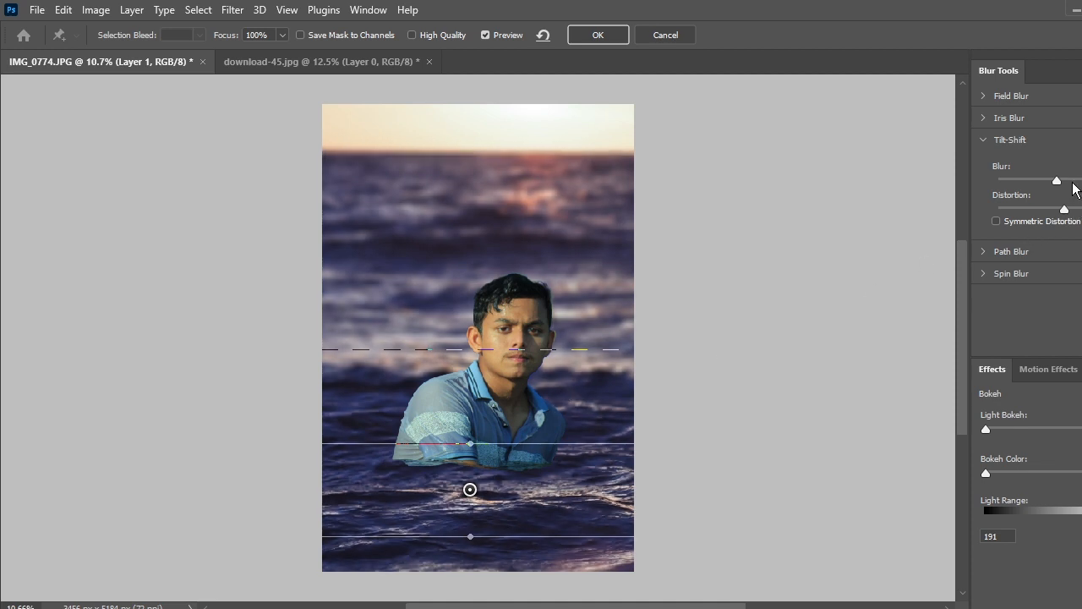
pyautogui.click(1072, 181)
pyautogui.moveTo(1073, 181); pyautogui.dragTo(1067, 181)
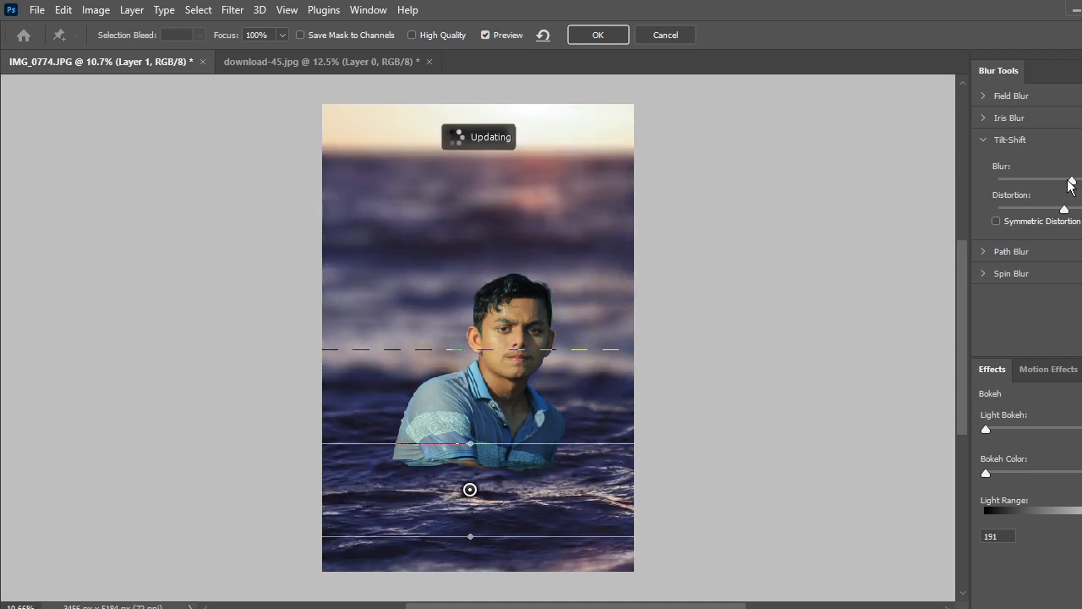
# Step: Raise the upper blur transition to the man's head and pull the lower focus line up to the blur centre
pyautogui.moveTo(527, 349); pyautogui.dragTo(540, 326)
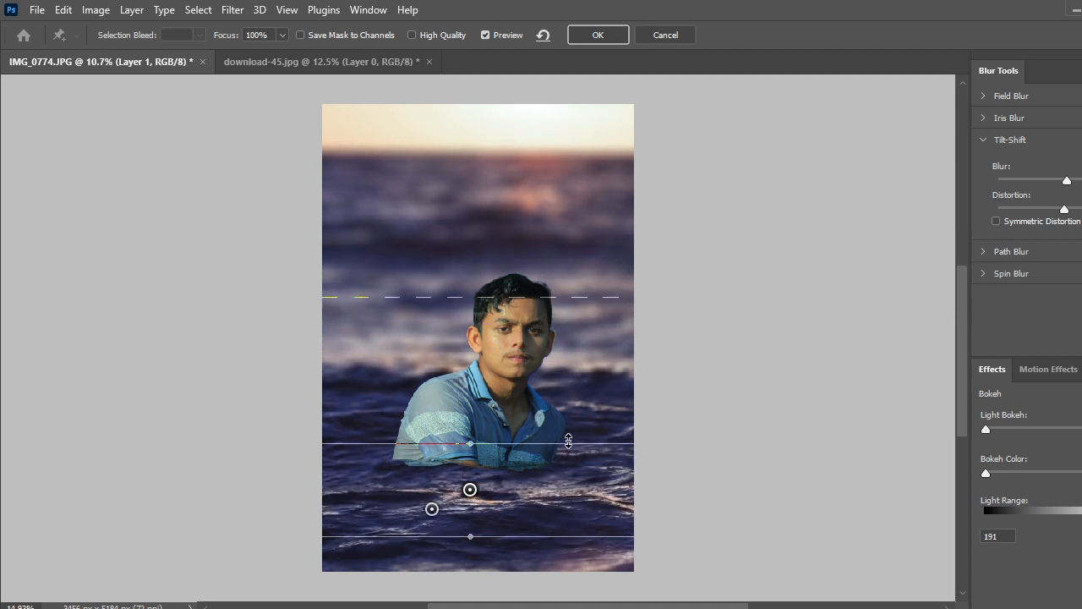
pyautogui.scroll(2, 580, 420)
pyautogui.scroll(-1, 571, 454)
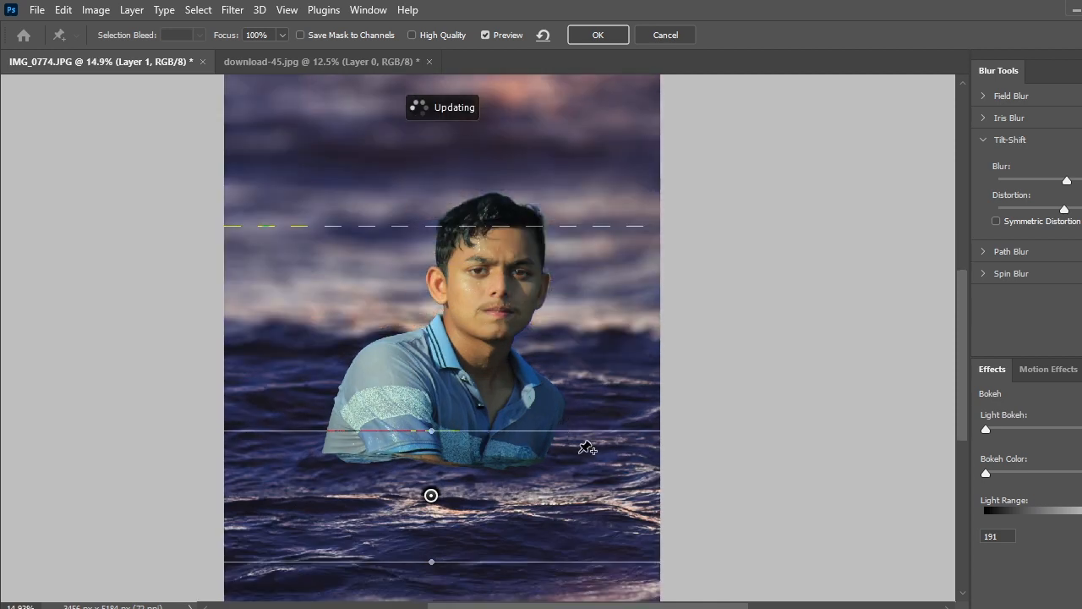
pyautogui.moveTo(508, 564); pyautogui.dragTo(525, 520)
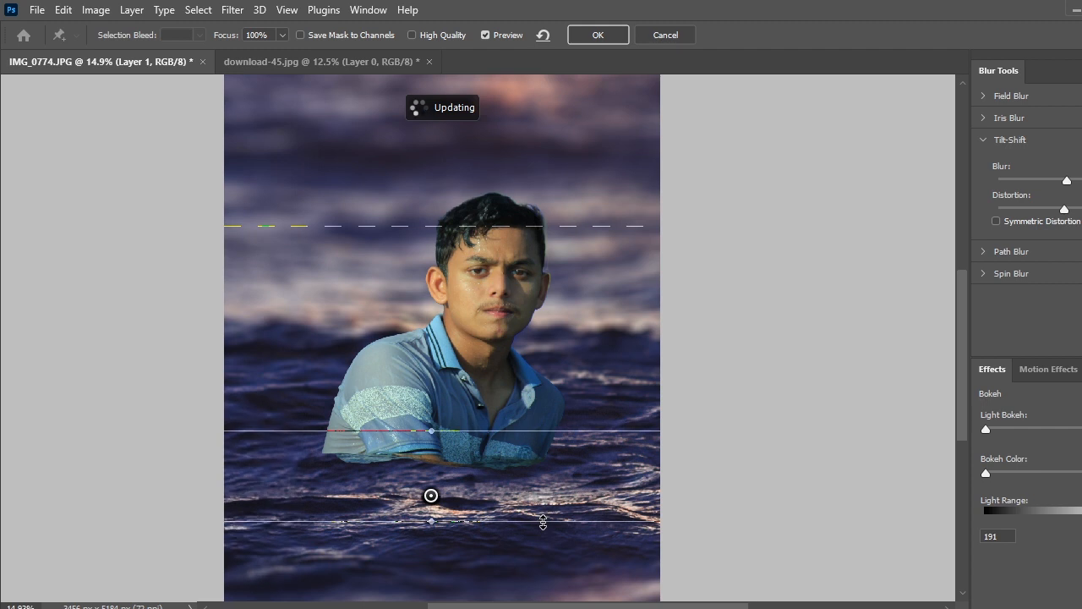
pyautogui.scroll(-4, 569, 492)
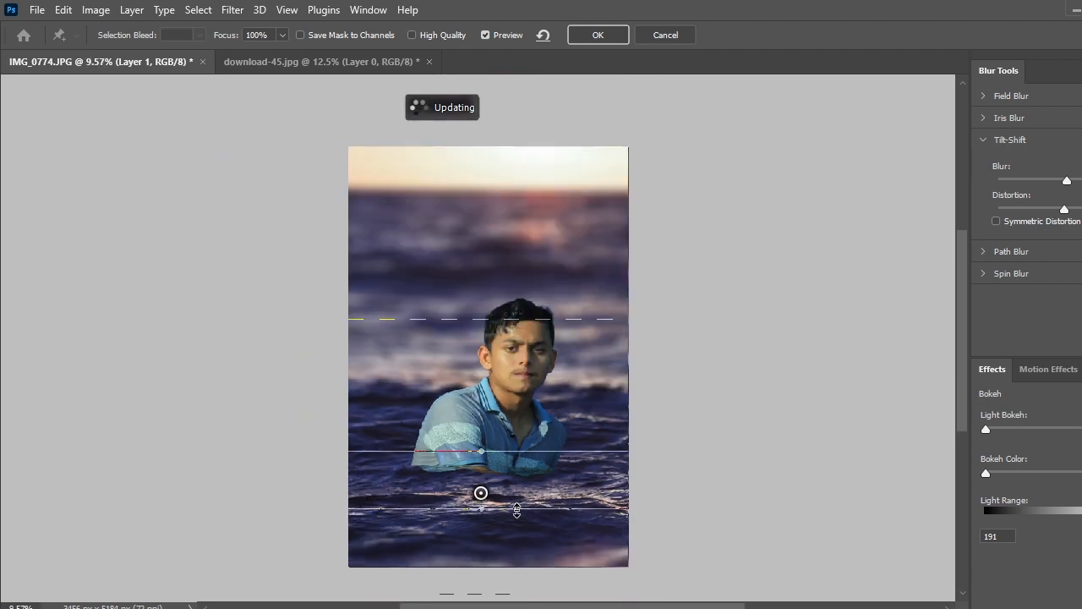
pyautogui.moveTo(517, 510); pyautogui.dragTo(518, 494)
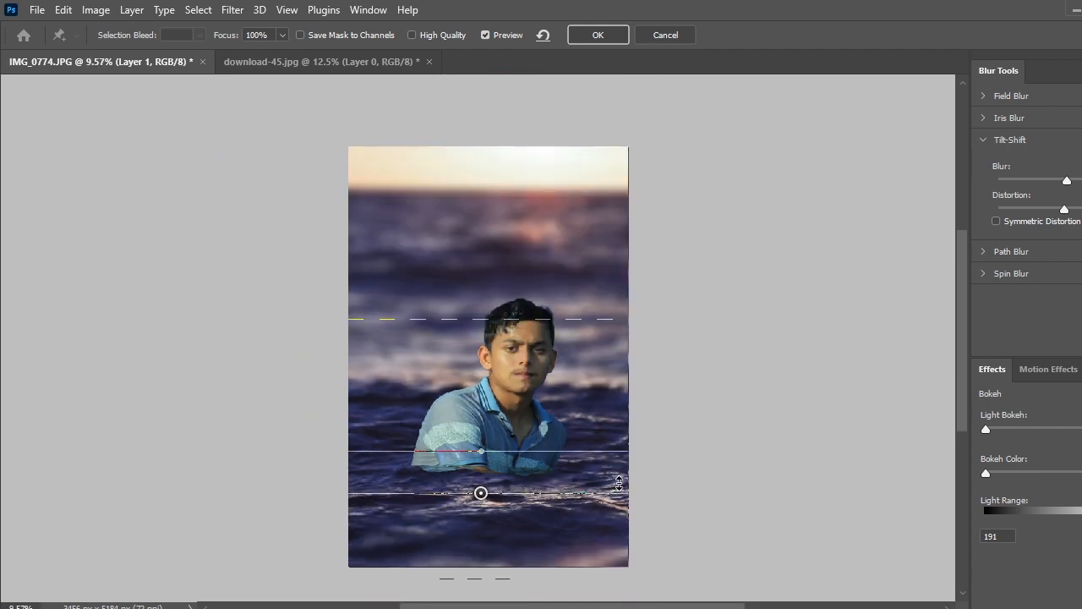
pyautogui.scroll(-4, 619, 482)
pyautogui.scroll(1, 519, 455)
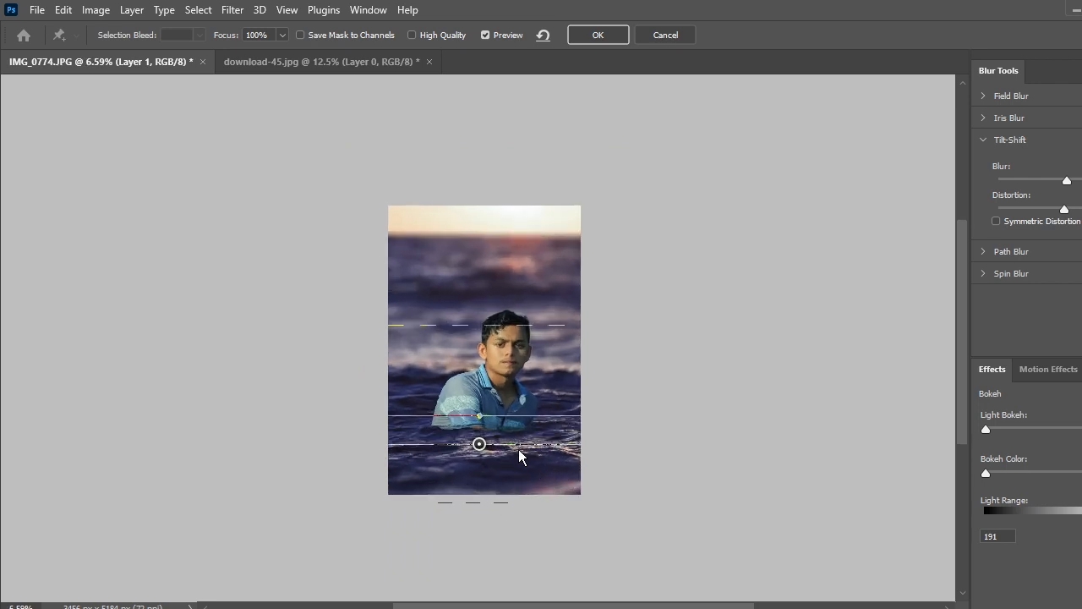
# Step: Set the Tilt-Shift focus area from the man's chest to the water below him, end the upper transition at his face, and apply the blur
pyautogui.scroll(5, 522, 442)
pyautogui.moveTo(523, 452); pyautogui.dragTo(523, 498)
pyautogui.moveTo(519, 396); pyautogui.dragTo(524, 416)
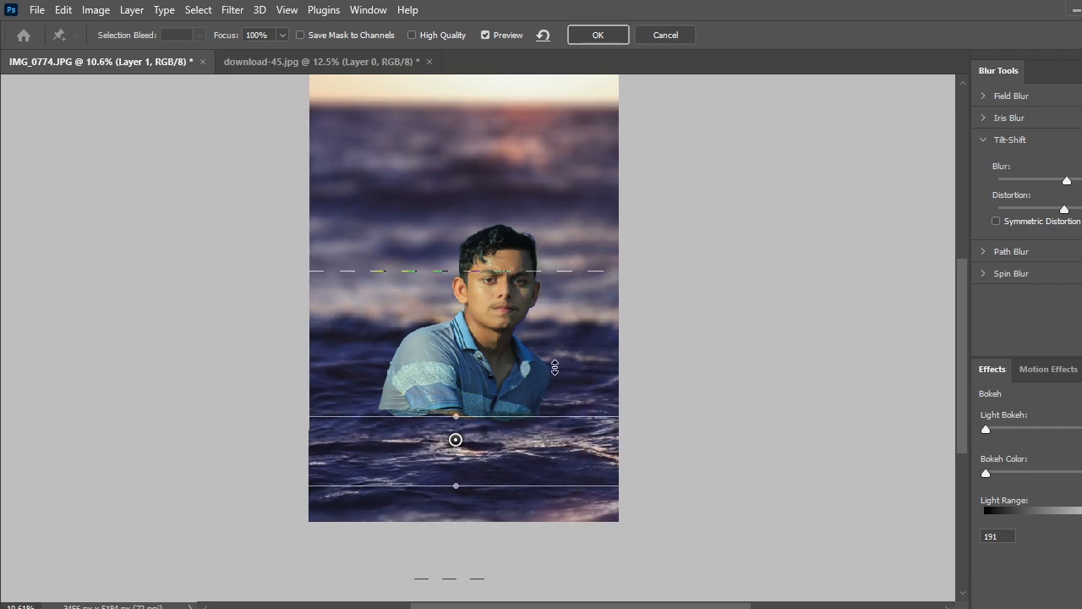
pyautogui.moveTo(555, 268); pyautogui.dragTo(568, 326)
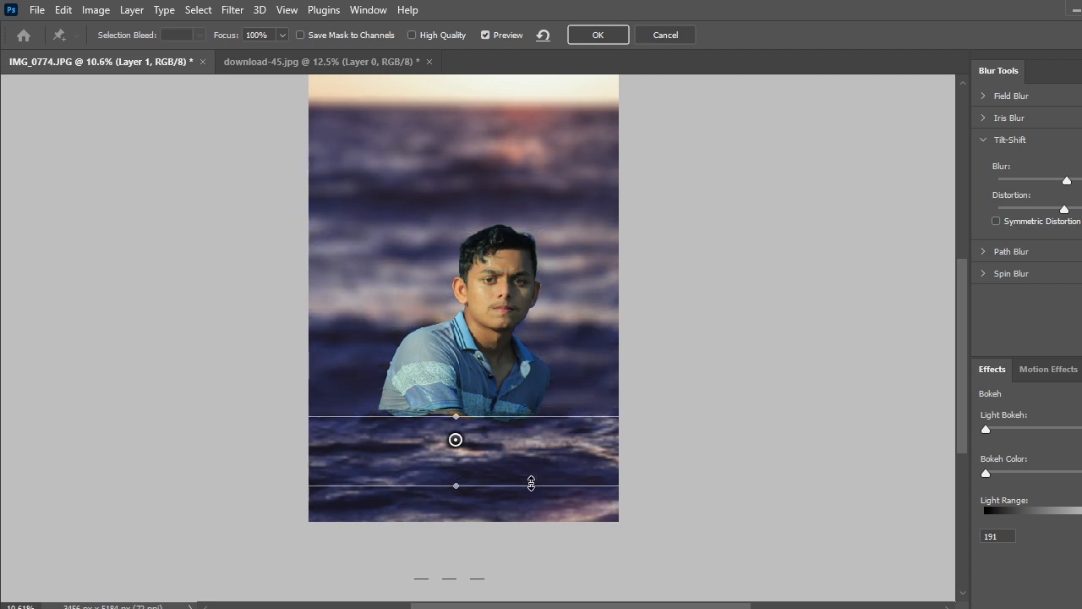
pyautogui.moveTo(530, 488)
pyautogui.mouseDown()
pyautogui.moveTo(530, 507)
pyautogui.moveTo(533, 479)
pyautogui.mouseUp()
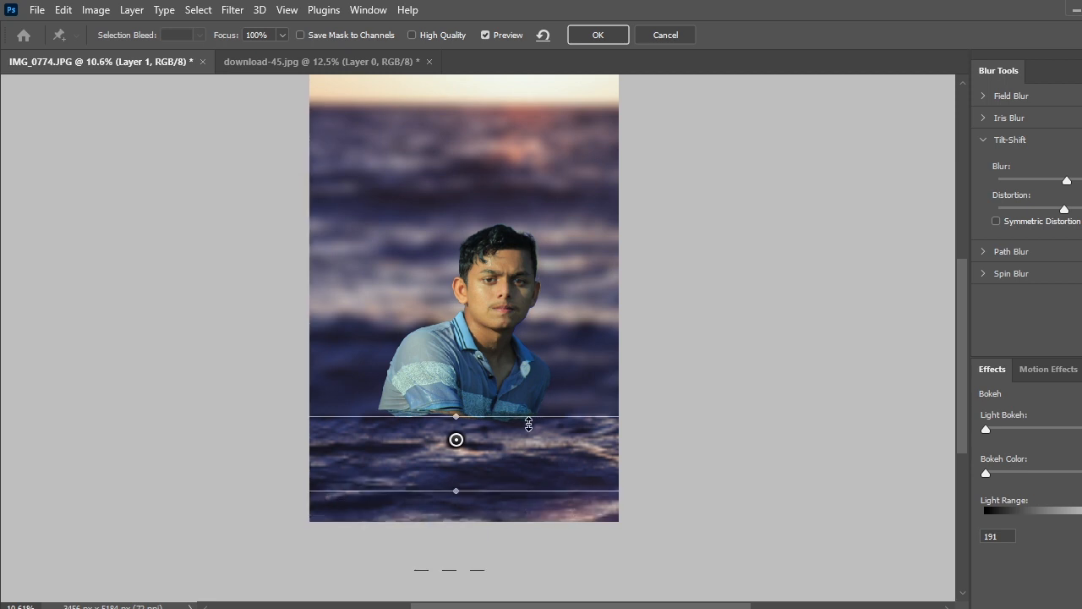
pyautogui.moveTo(528, 420); pyautogui.dragTo(549, 382)
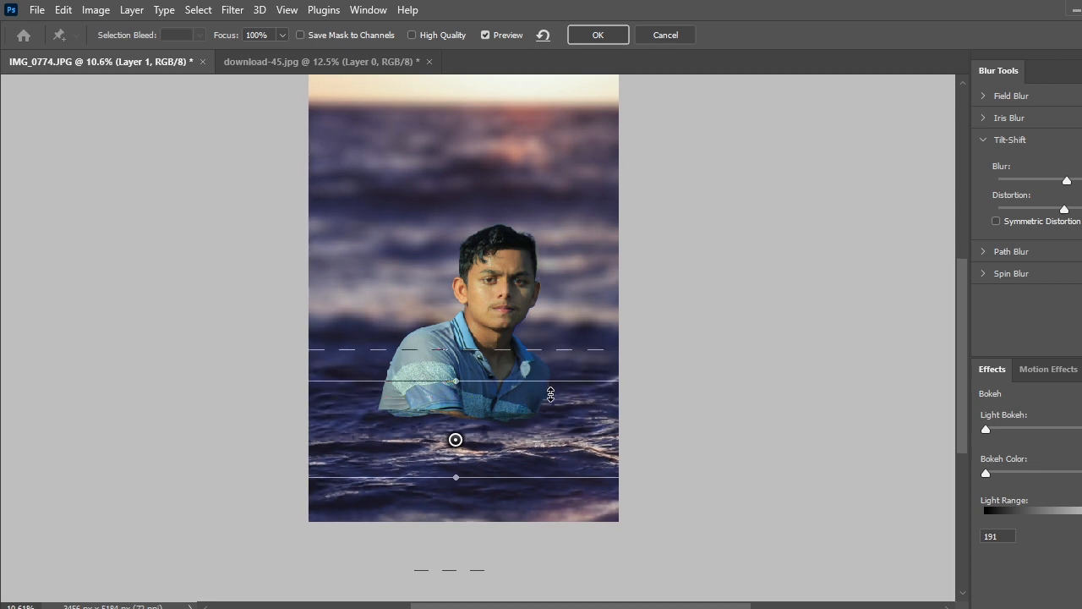
pyautogui.moveTo(570, 342); pyautogui.dragTo(596, 295)
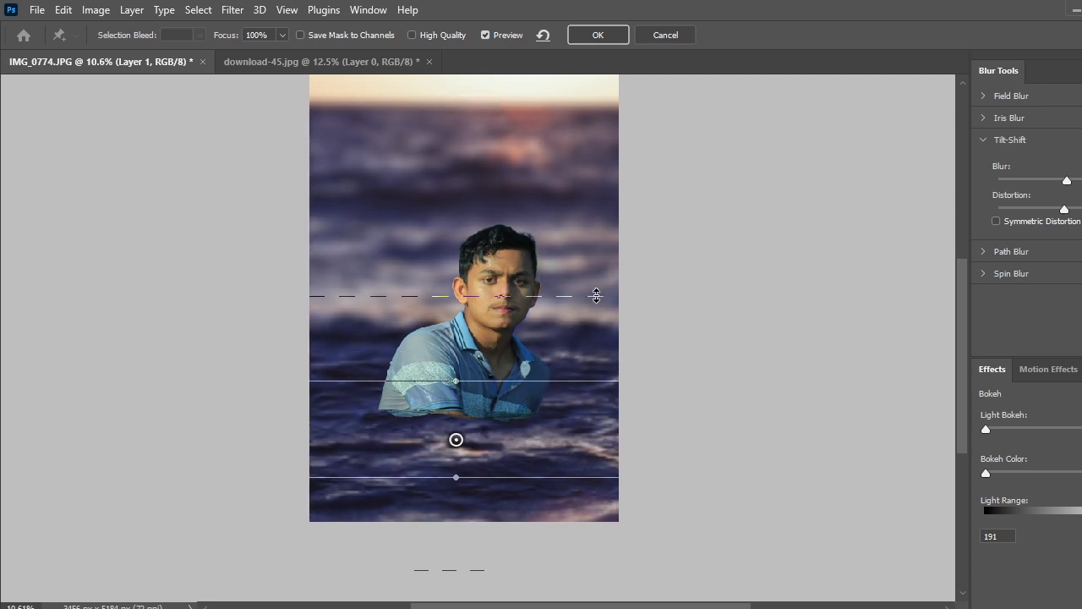
pyautogui.click(589, 38)
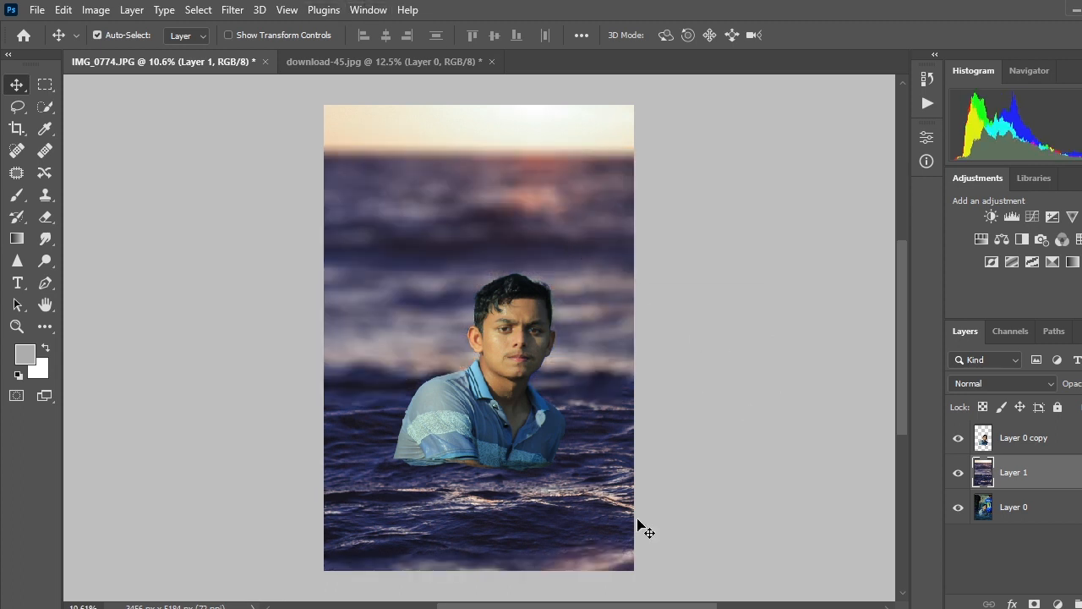
pyautogui.scroll(1, 489, 415)
pyautogui.scroll(3, 499, 424)
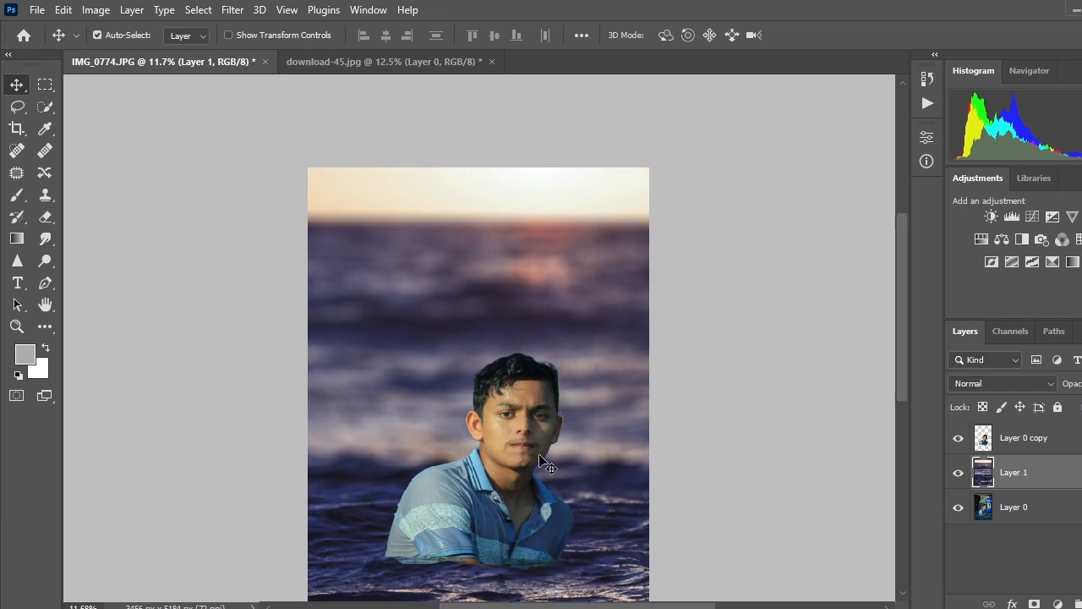
pyautogui.scroll(-4, 538, 450)
pyautogui.scroll(3, 519, 323)
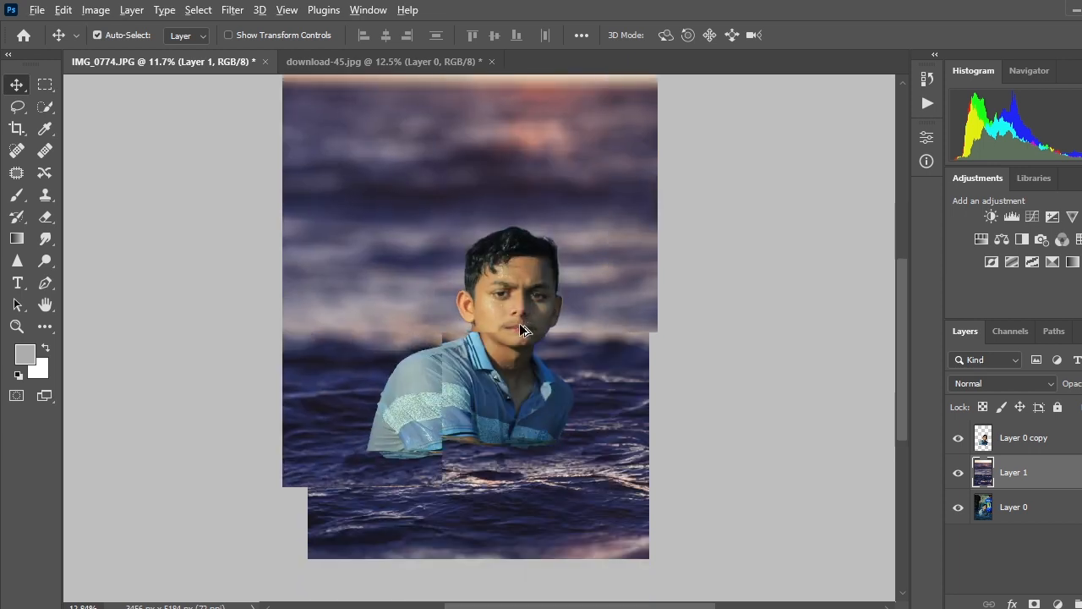
pyautogui.scroll(-4, 516, 362)
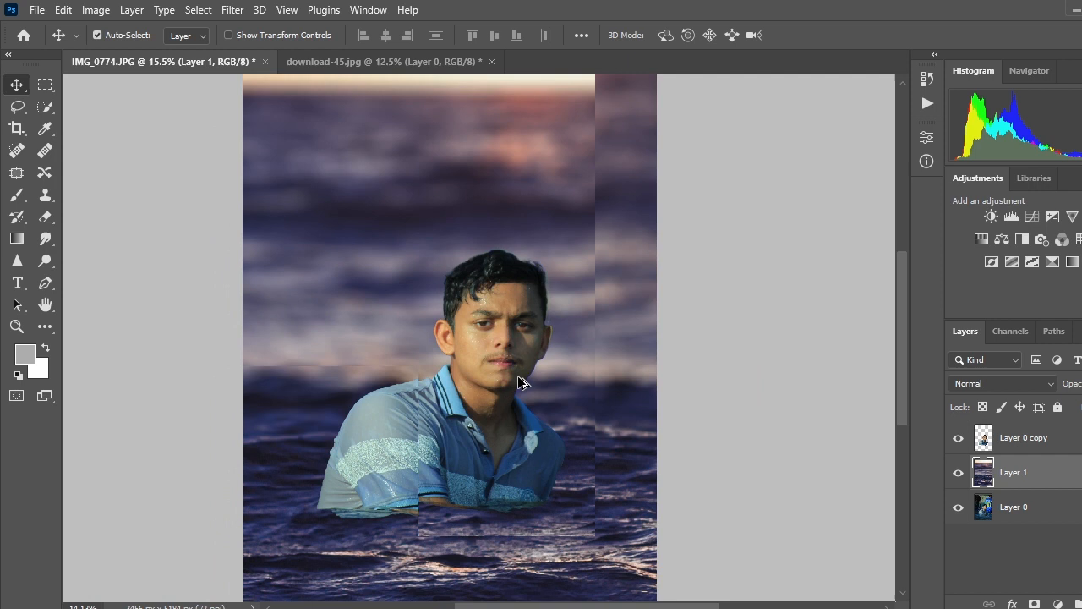
pyautogui.scroll(2, 546, 410)
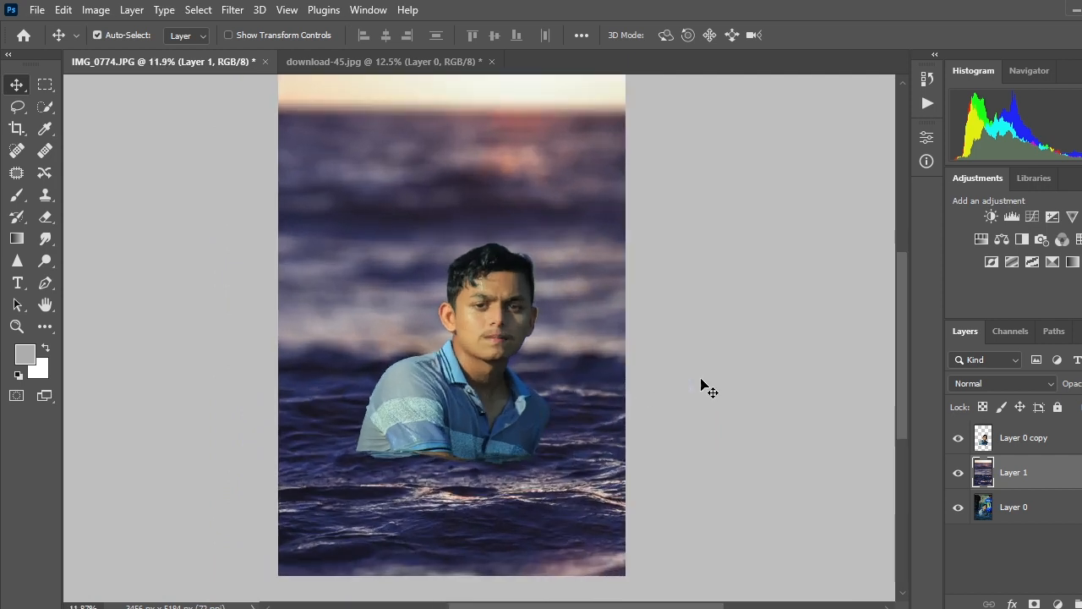
# Step: Set up the Smudge tool with the Skin smooth smudge brush 1 preset for the man's face on Layer 0 copy
pyautogui.click(981, 447)
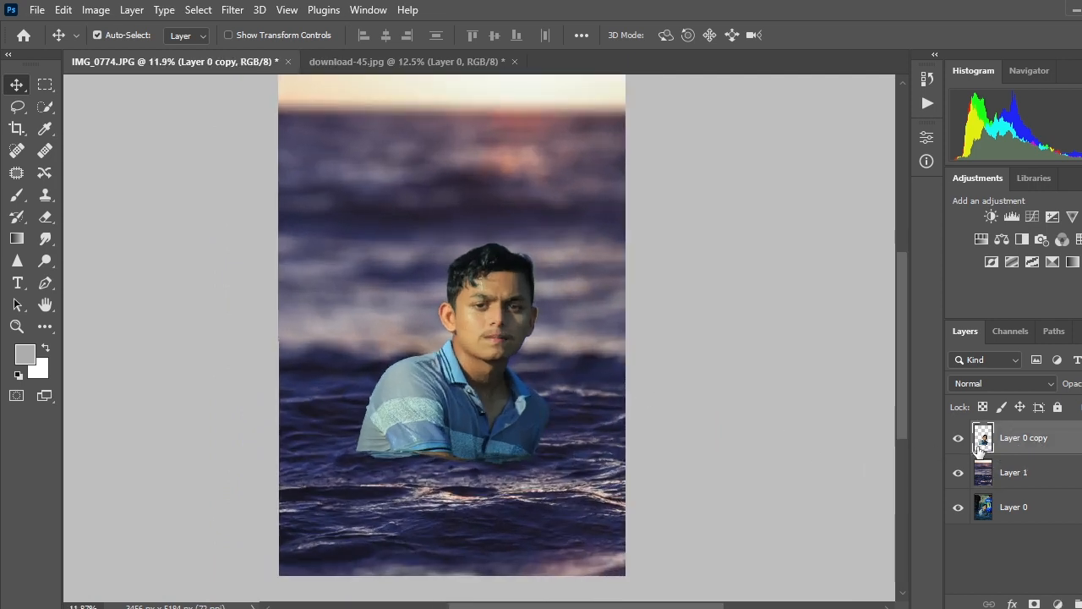
pyautogui.scroll(4, 409, 326)
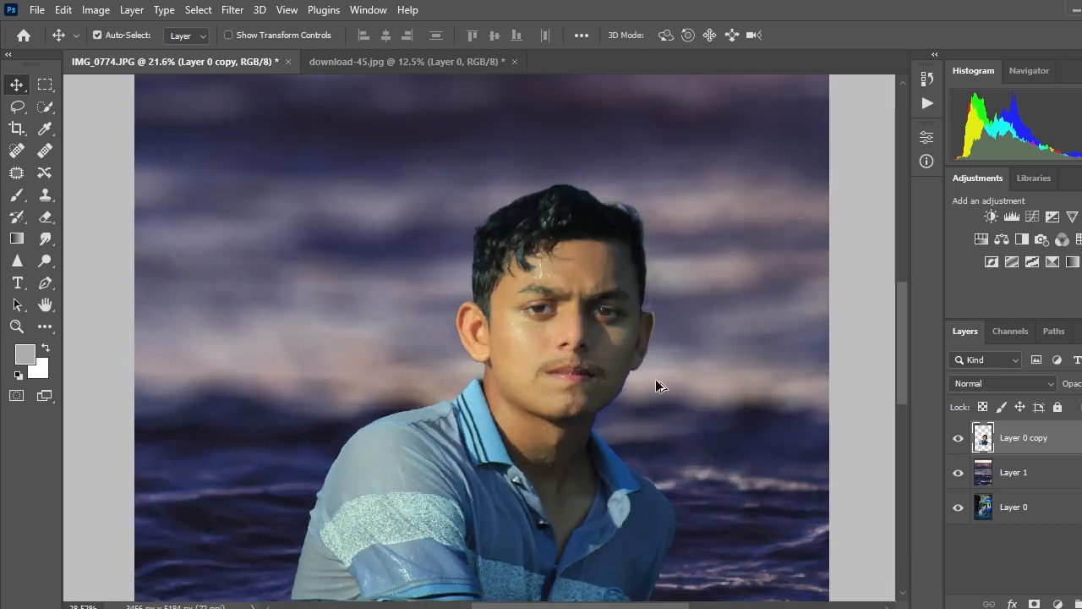
pyautogui.scroll(5, 616, 353)
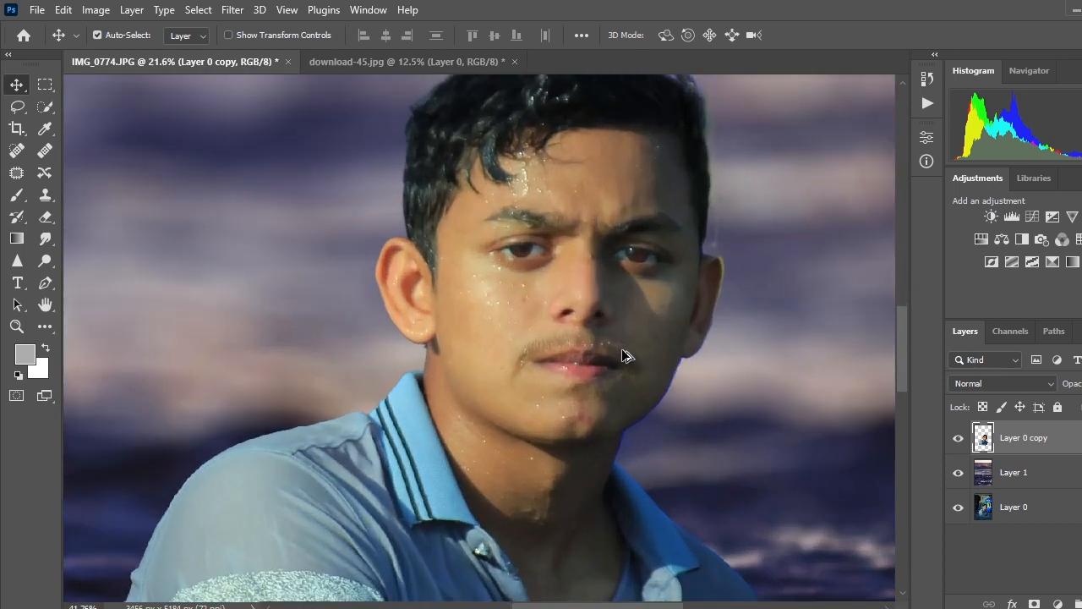
pyautogui.scroll(1, 612, 372)
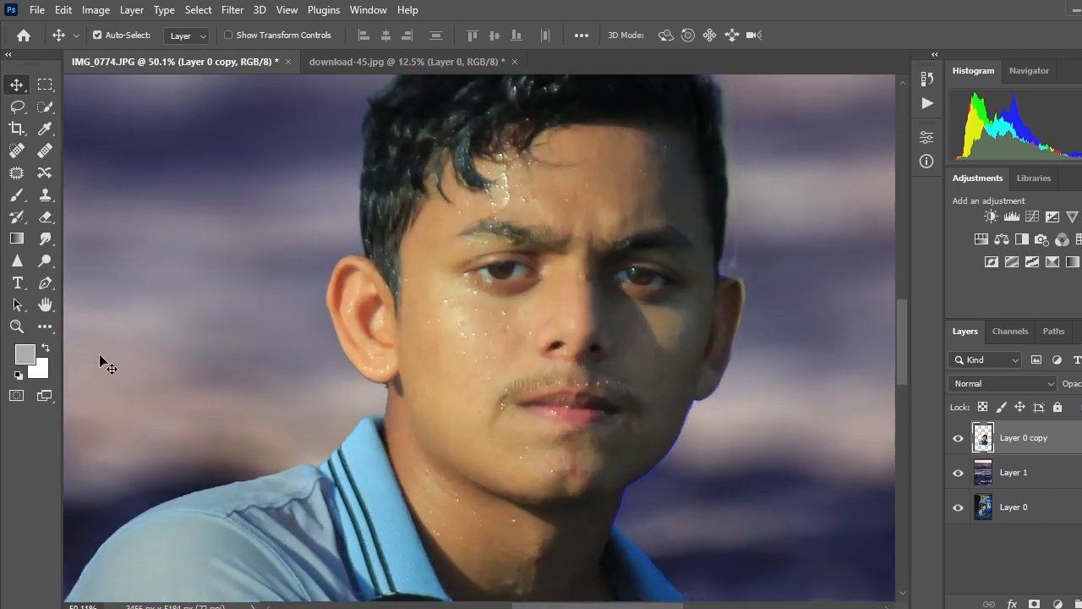
pyautogui.click(46, 240)
pyautogui.click(108, 34)
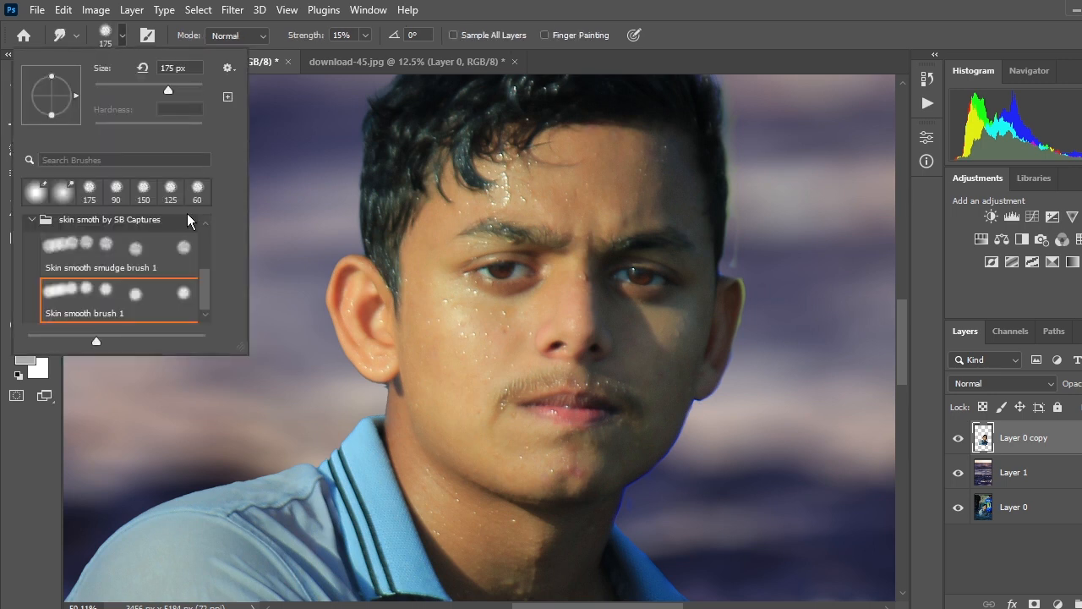
pyautogui.click(142, 270)
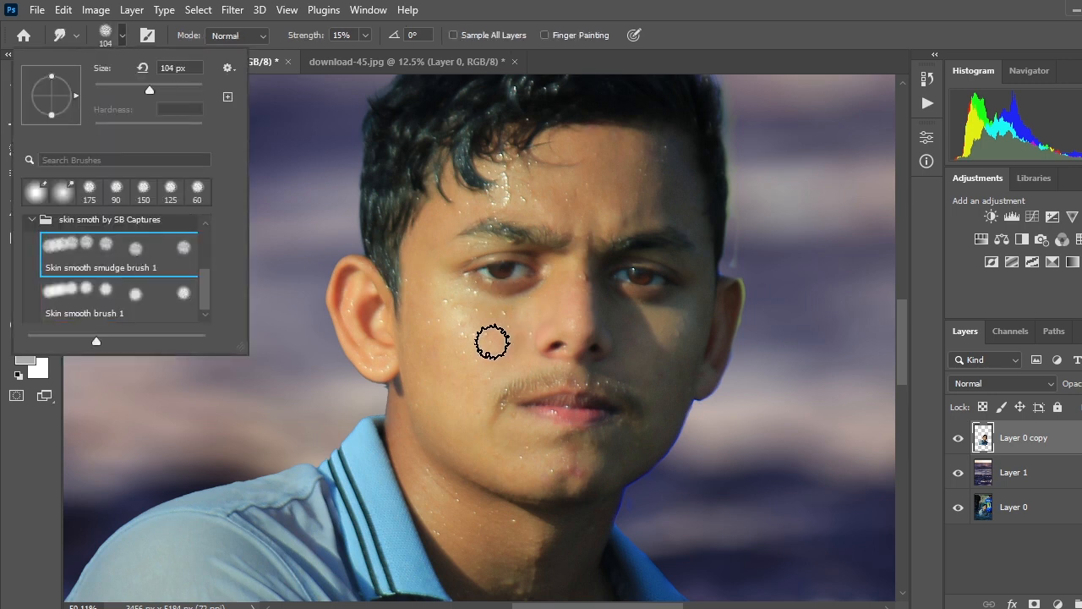
pyautogui.click(492, 342)
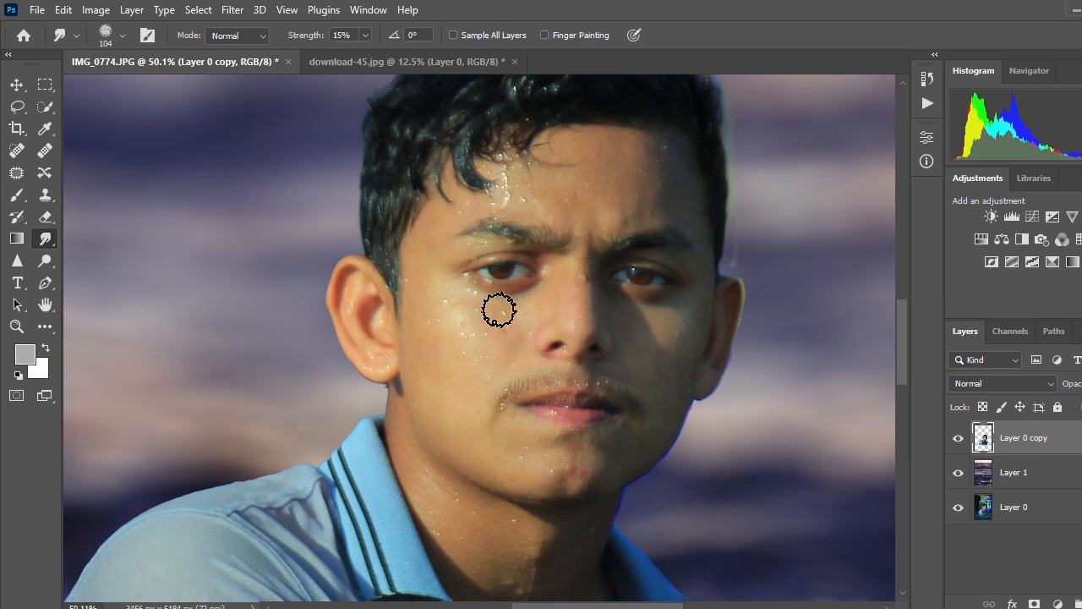
# Step: Enlarge the smudge brush to 250 px and duplicate the man's cutout layer, Layer 0 copy
pyautogui.press(']')
pyautogui.press(']')
pyautogui.press(']')
pyautogui.press(']')
pyautogui.press(']')
pyautogui.moveTo(1074, 445); pyautogui.dragTo(1081, 604)
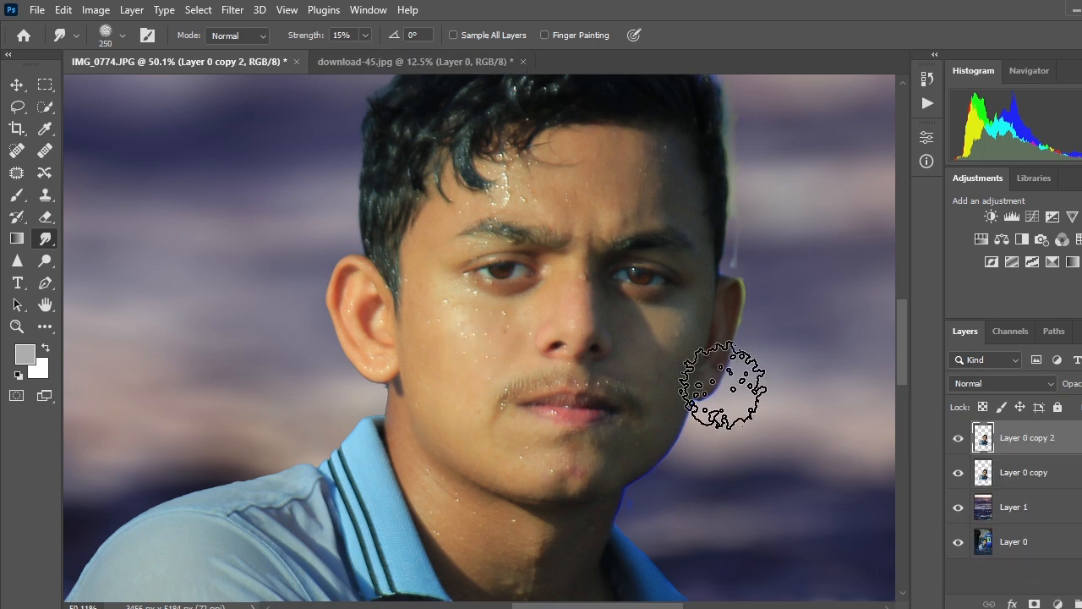
# Step: Erase the stray light fringe beside the man's hair and ear on Layer 0 copy 2 and Layer 0 copy with a 30 px eraser
pyautogui.scroll(2, 633, 212)
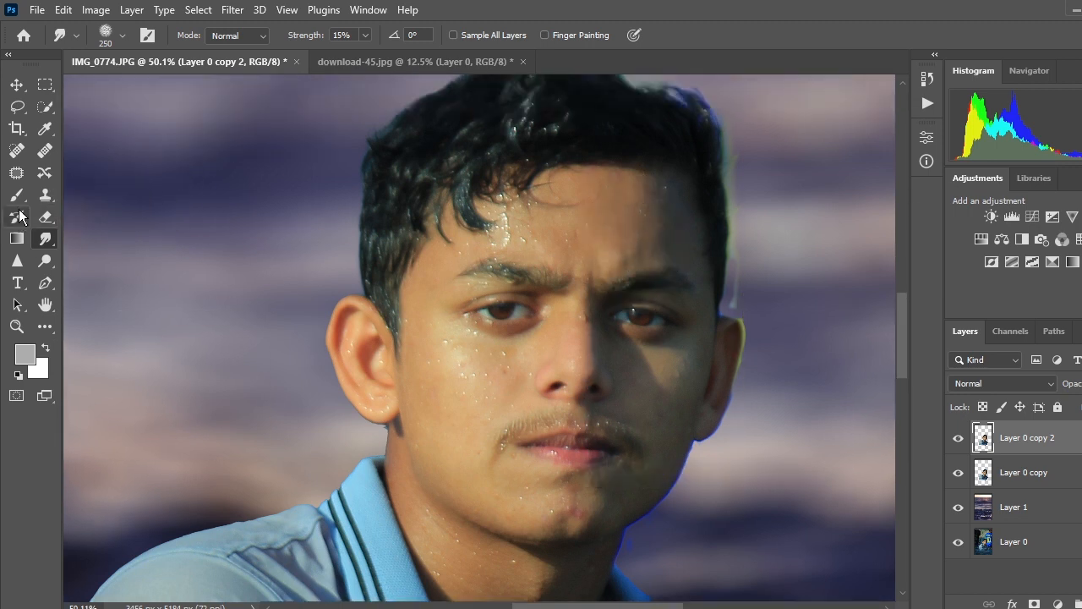
pyautogui.click(44, 219)
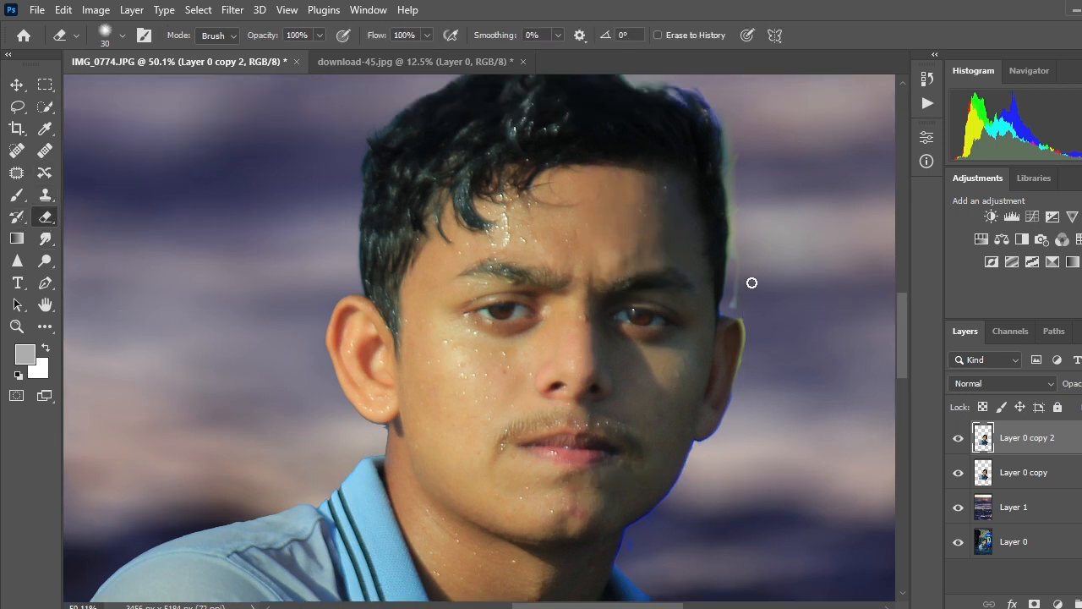
pyautogui.click(1039, 490)
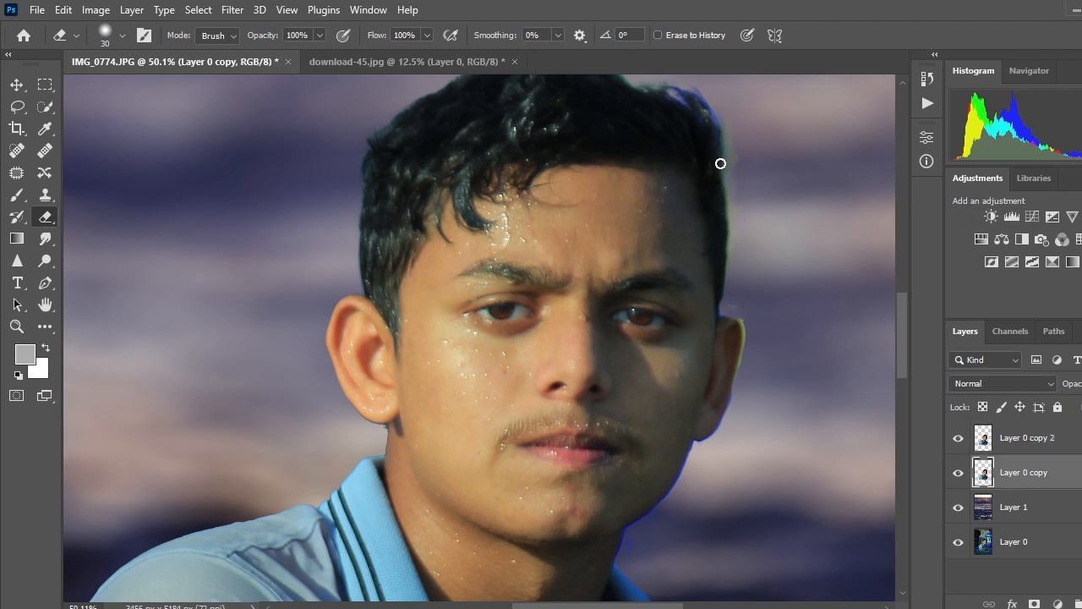
# Step: Smudge the water droplets off the man's brightly lit cheek on Layer 0 copy 2 with a 175 px brush
pyautogui.click(1003, 438)
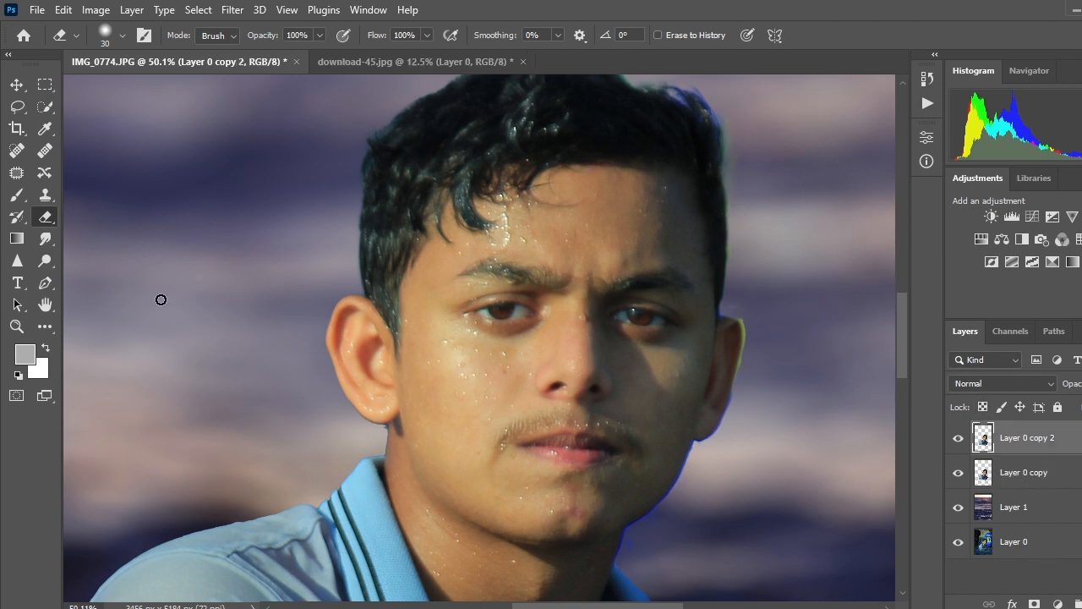
pyautogui.click(44, 239)
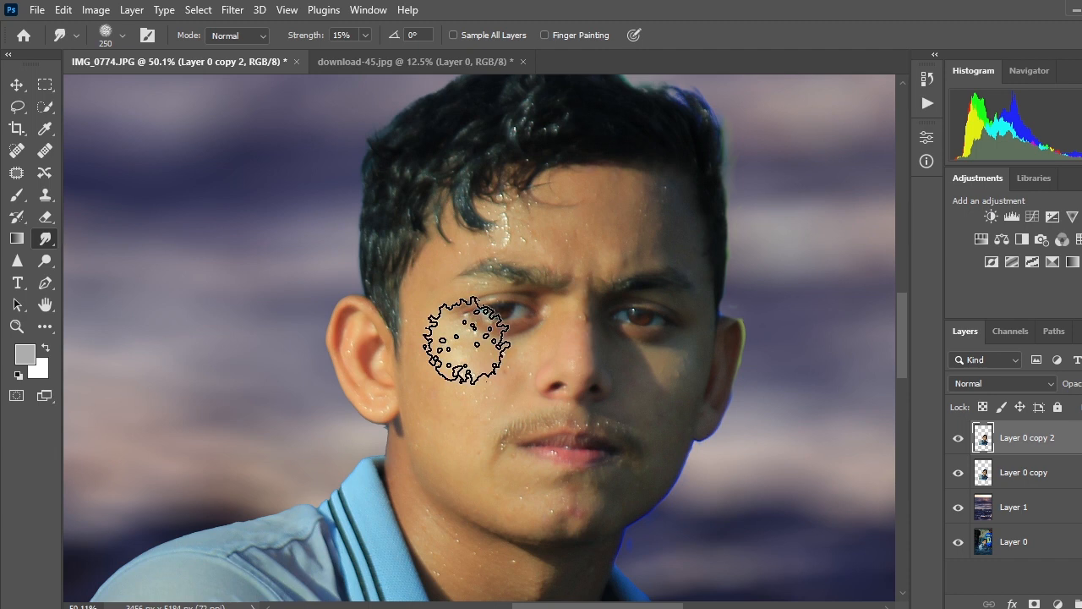
pyautogui.press('[')
pyautogui.press('[')
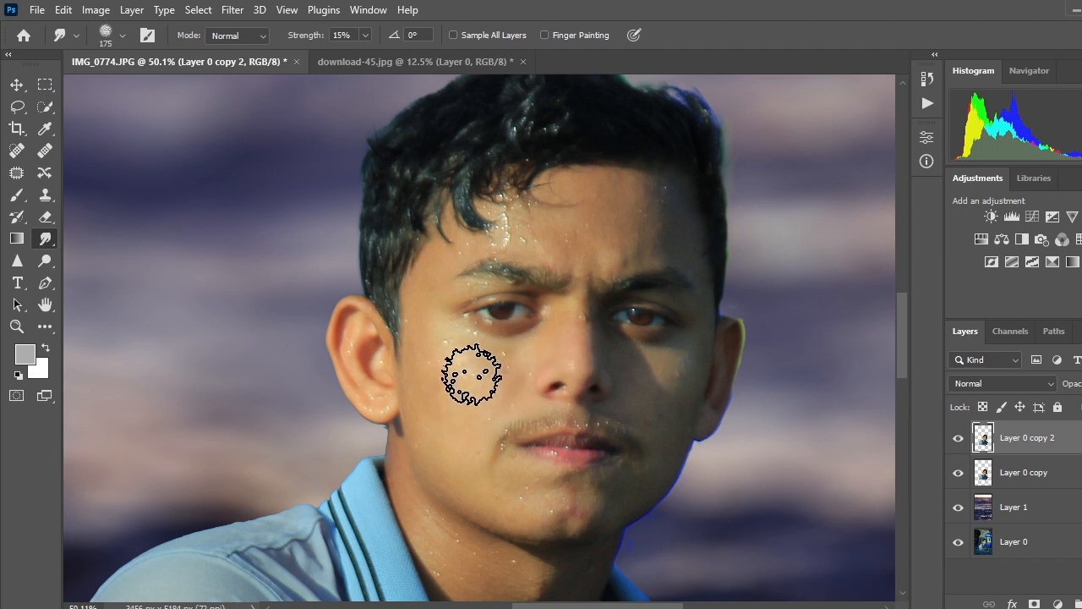
pyautogui.moveTo(448, 381)
pyautogui.mouseDown()
pyautogui.moveTo(496, 383)
pyautogui.moveTo(436, 351)
pyautogui.moveTo(486, 374)
pyautogui.moveTo(518, 368)
pyautogui.moveTo(467, 369)
pyautogui.moveTo(490, 388)
pyautogui.moveTo(497, 382)
pyautogui.moveTo(471, 360)
pyautogui.moveTo(461, 389)
pyautogui.moveTo(487, 375)
pyautogui.moveTo(487, 387)
pyautogui.moveTo(461, 379)
pyautogui.moveTo(473, 365)
pyautogui.moveTo(424, 335)
pyautogui.moveTo(498, 358)
pyautogui.moveTo(496, 386)
pyautogui.moveTo(476, 352)
pyautogui.moveTo(464, 387)
pyautogui.moveTo(447, 367)
pyautogui.moveTo(449, 402)
pyautogui.moveTo(529, 451)
pyautogui.moveTo(476, 427)
pyautogui.moveTo(488, 438)
pyautogui.moveTo(537, 446)
pyautogui.moveTo(470, 369)
pyautogui.mouseUp()
# Step: Smooth the man's chin and the skin around his shaded eye, reducing the smudge brush through 125 px to 80 px
pyautogui.scroll(-2, 482, 363)
pyautogui.press('[')
pyautogui.press('[')
pyautogui.press('[')
pyautogui.press('[')
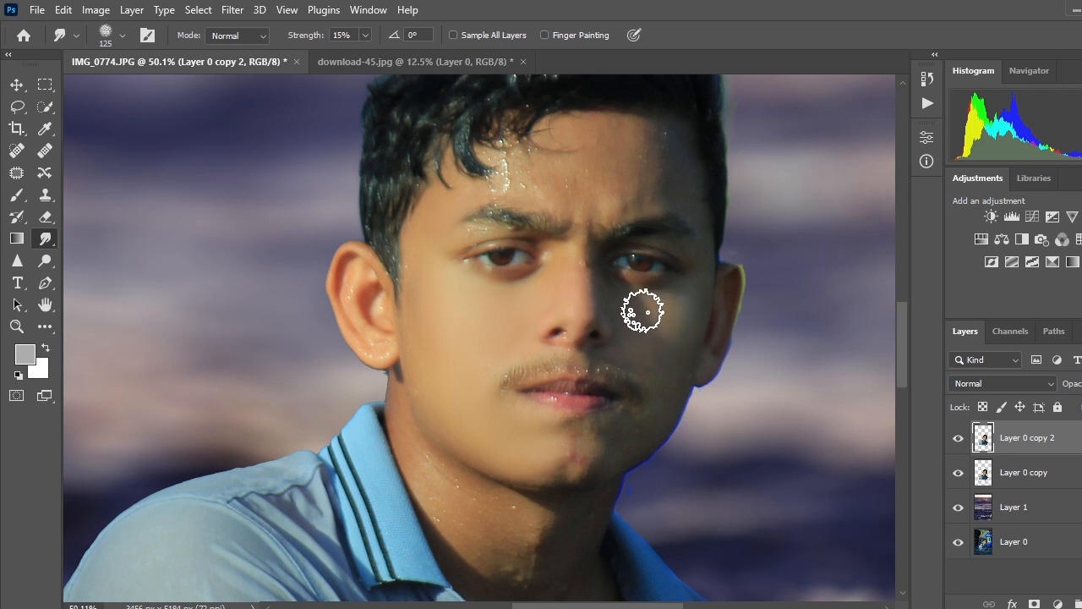
pyautogui.press('[')
pyautogui.press('[')
pyautogui.press('[')
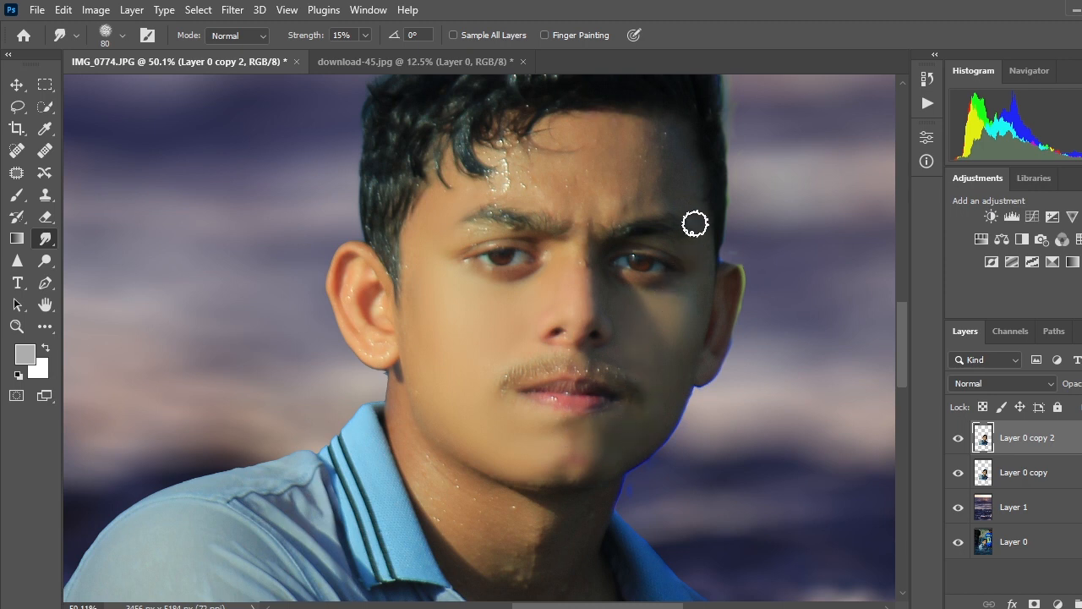
# Step: Smooth the man's forehead with a 175 px smudge brush and his nose with a 100 px brush
pyautogui.press(']')
pyautogui.press(']')
pyautogui.press(']')
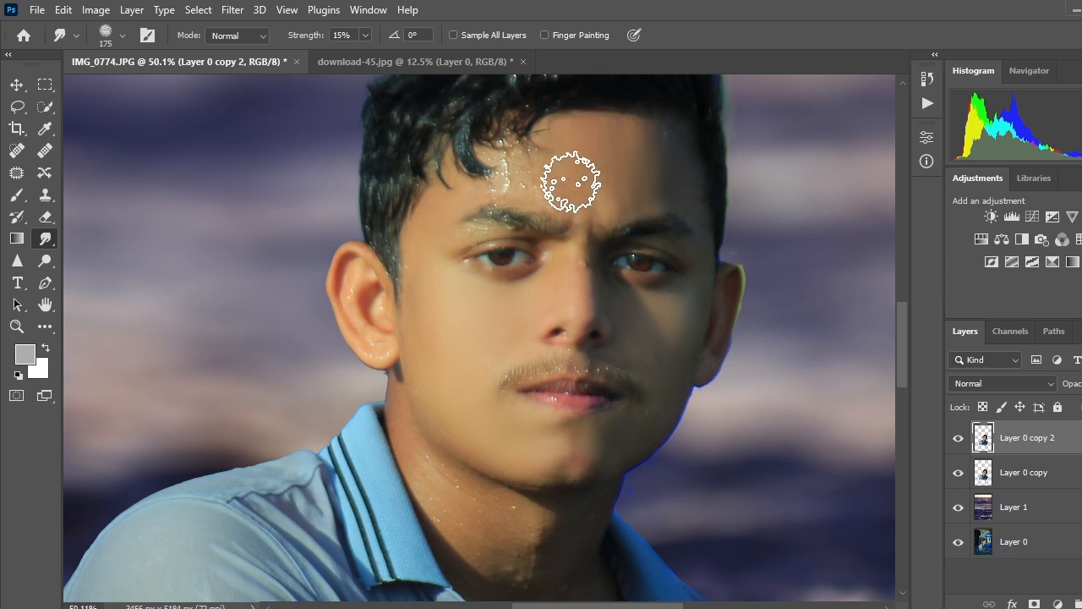
pyautogui.press('[')
pyautogui.press('[')
pyautogui.press('[')
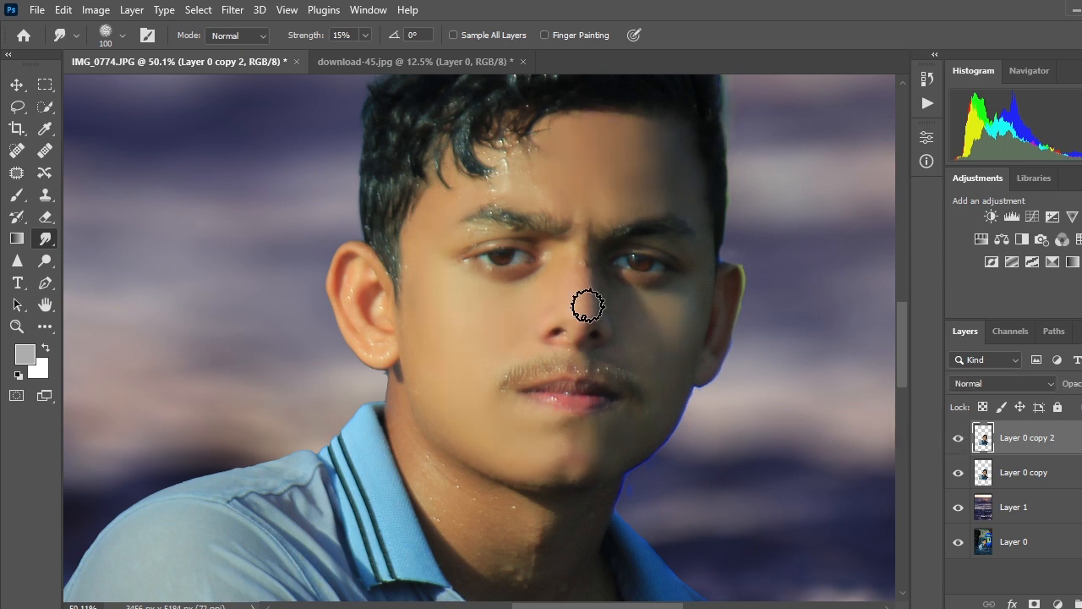
# Step: Smooth the skin of the man's neck down to the open collar with a 150 px smudge brush
pyautogui.scroll(-3, 583, 309)
pyautogui.press(']')
pyautogui.press(']')
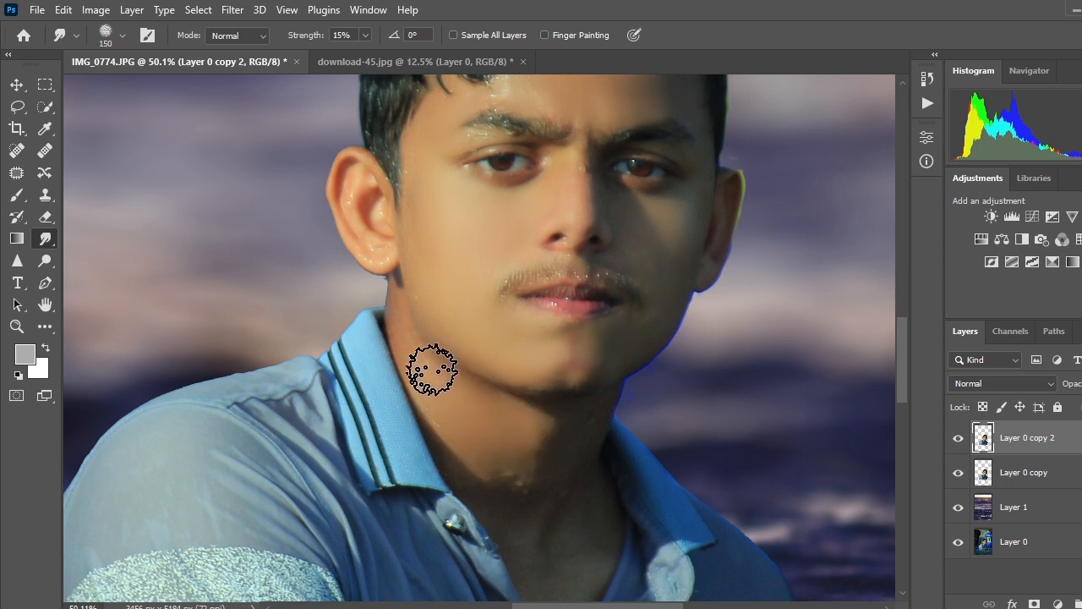
pyautogui.scroll(-1, 590, 433)
pyautogui.scroll(-2, 590, 433)
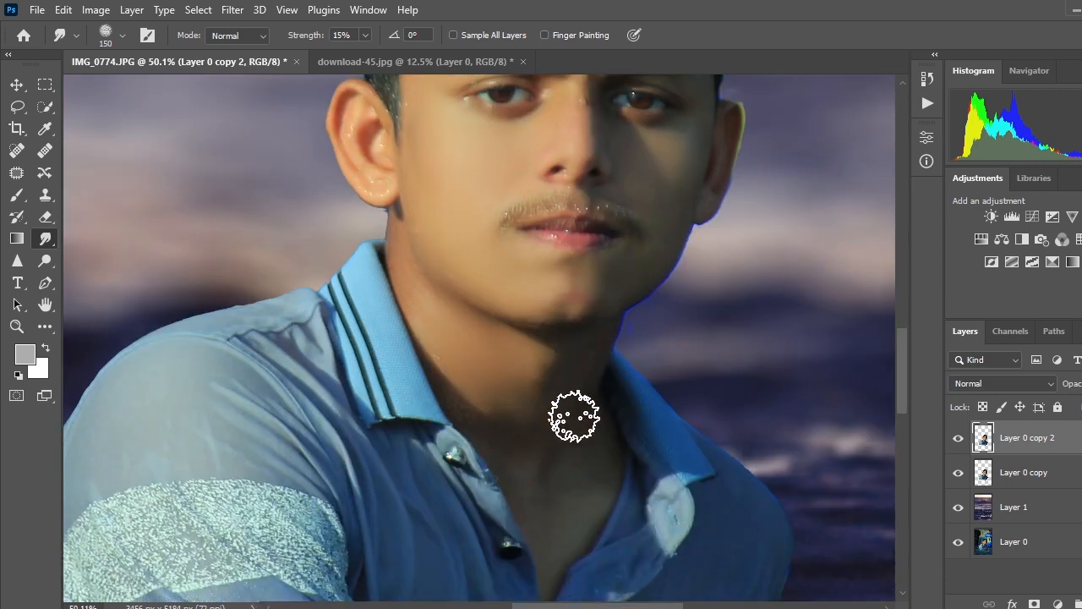
# Step: Merge the cutout layers Layer 0 copy 2 and Layer 0 copy into a single layer
pyautogui.scroll(-5, 583, 418)
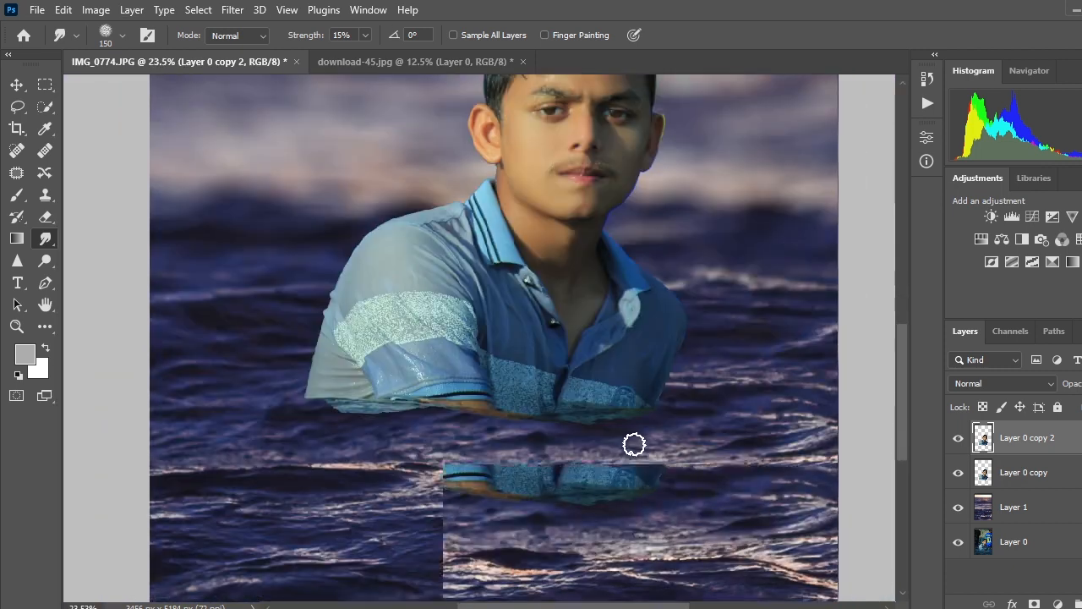
pyautogui.rightClick(1042, 484)
pyautogui.click(833, 524)
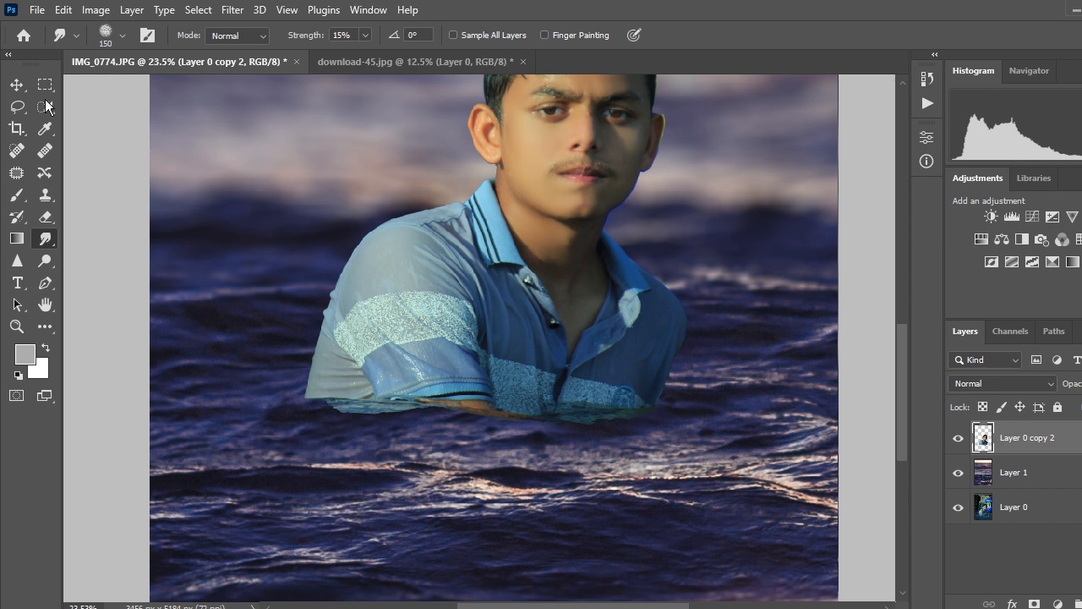
# Step: Erase the teal river-water fringe along the lower edge of the man's shirt, using a soft eraser enlarged to 175 px
pyautogui.click(17, 85)
pyautogui.click(45, 216)
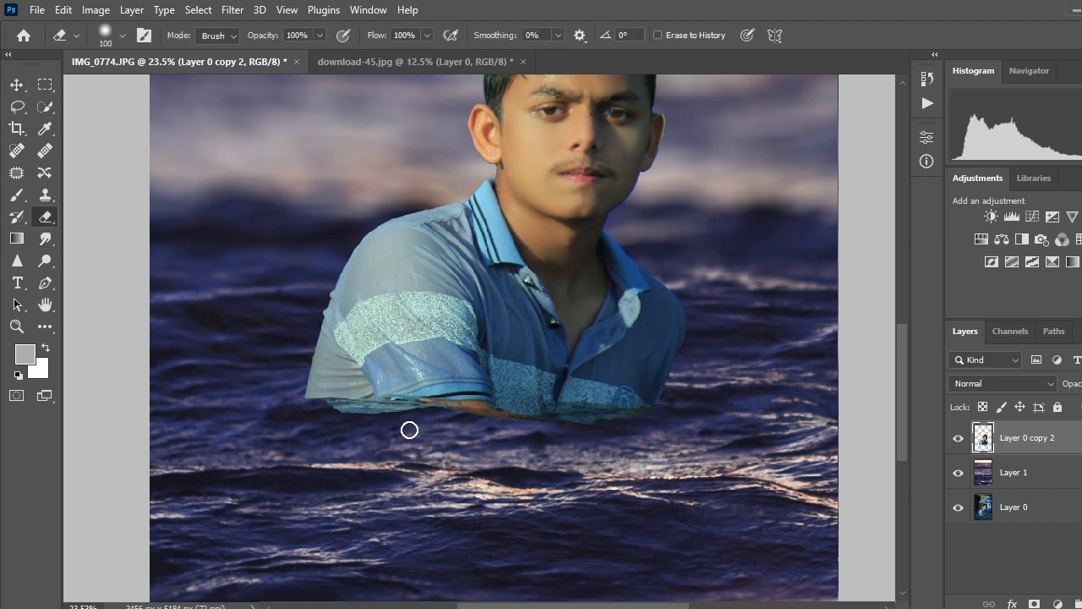
pyautogui.moveTo(406, 430)
pyautogui.mouseDown()
pyautogui.moveTo(338, 417)
pyautogui.moveTo(387, 418)
pyautogui.mouseUp()
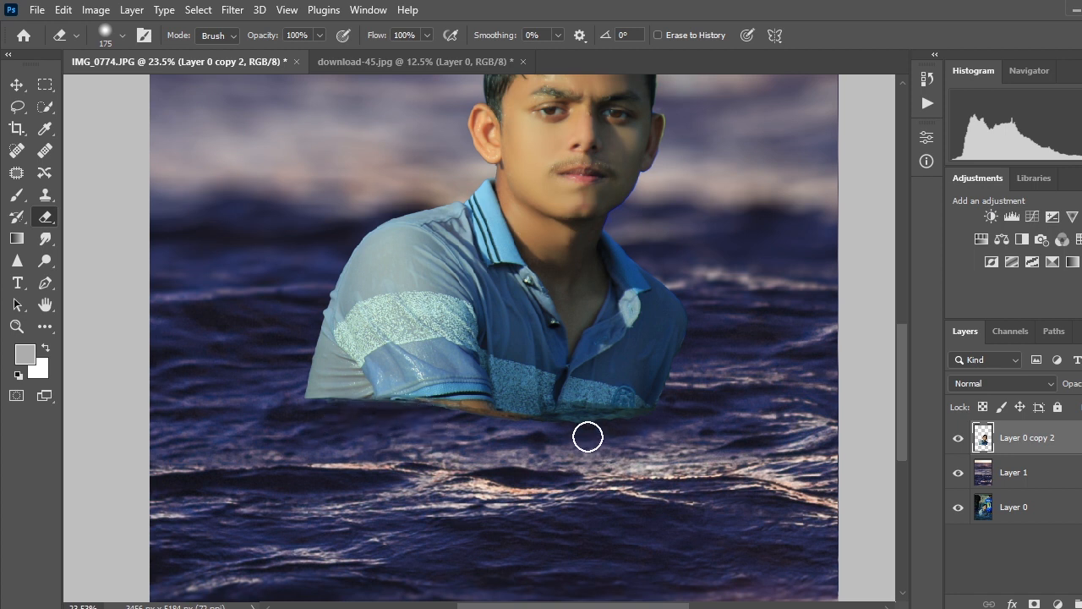
# Step: Duplicate the man's cutout layer and turn the copy black using Hue/Saturation with Lightness -100
pyautogui.keyDown('alt'); pyautogui.scroll(-4, 657, 430); pyautogui.keyUp('alt')
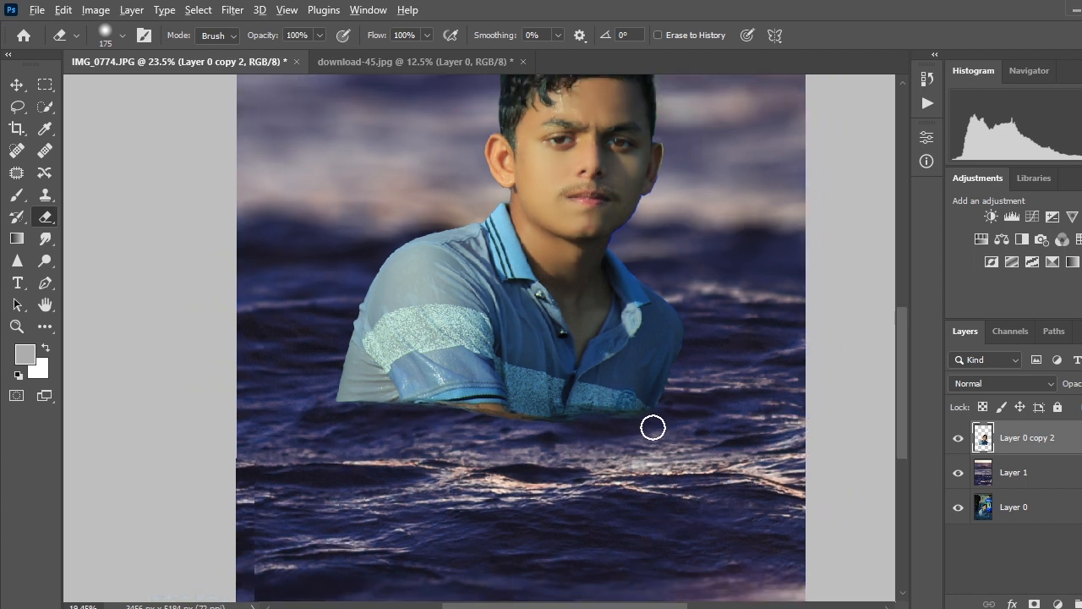
pyautogui.hotkey('ctrl', 'j')
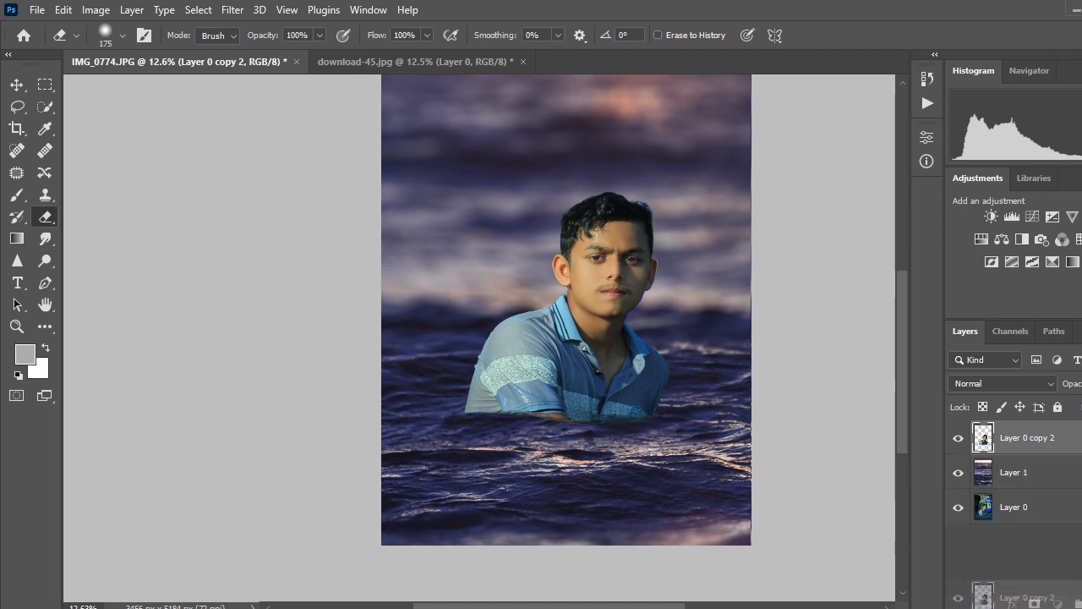
pyautogui.hscroll(3, 493, 601)
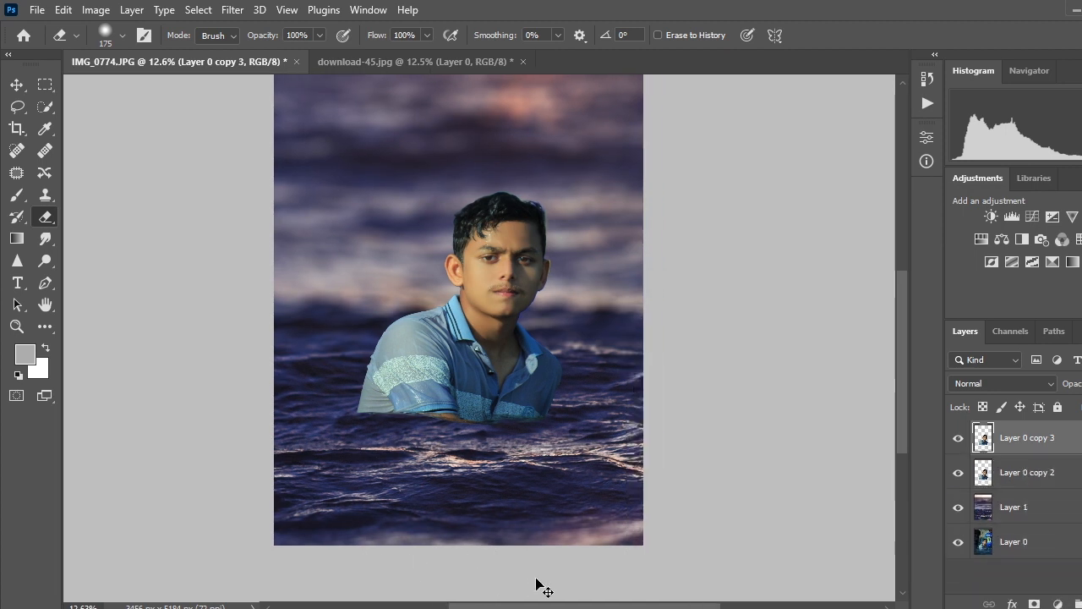
pyautogui.hotkey('ctrl', 'u')
pyautogui.moveTo(838, 363); pyautogui.dragTo(725, 310)
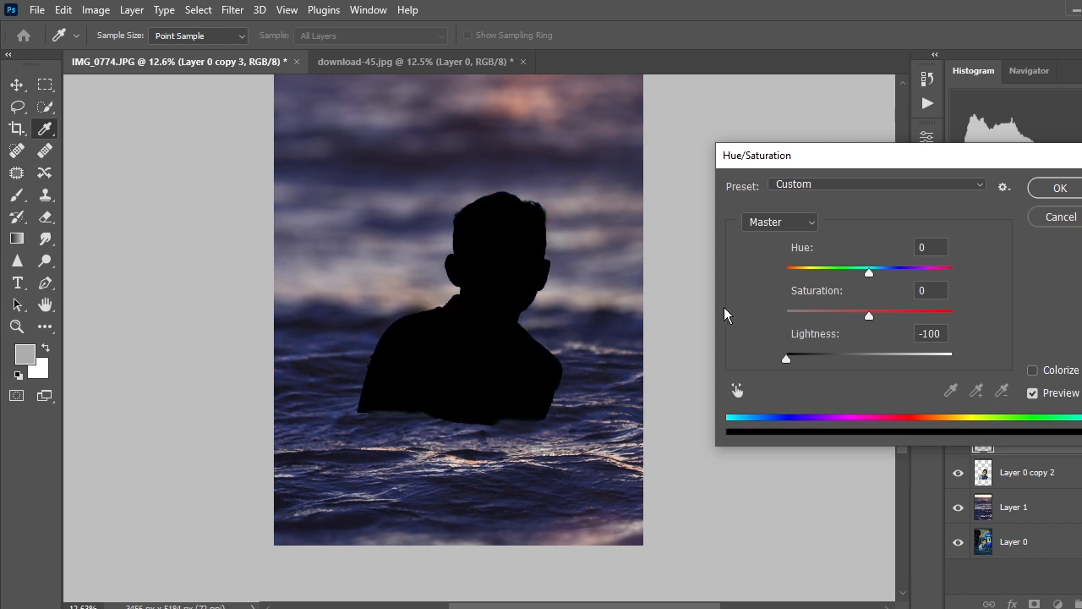
pyautogui.click(1053, 189)
# Step: Move the black copy beneath the man's layer and flip it down over the water below him with a Distort transform
pyautogui.press('e')
pyautogui.moveTo(1027, 447); pyautogui.dragTo(1025, 491)
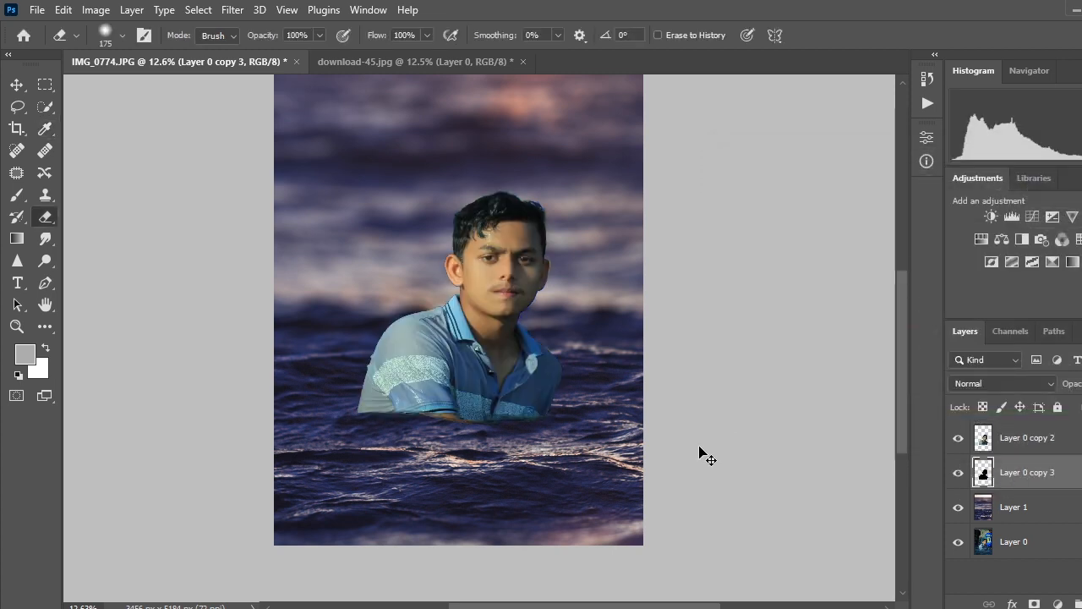
pyautogui.hotkey('ctrl', 't')
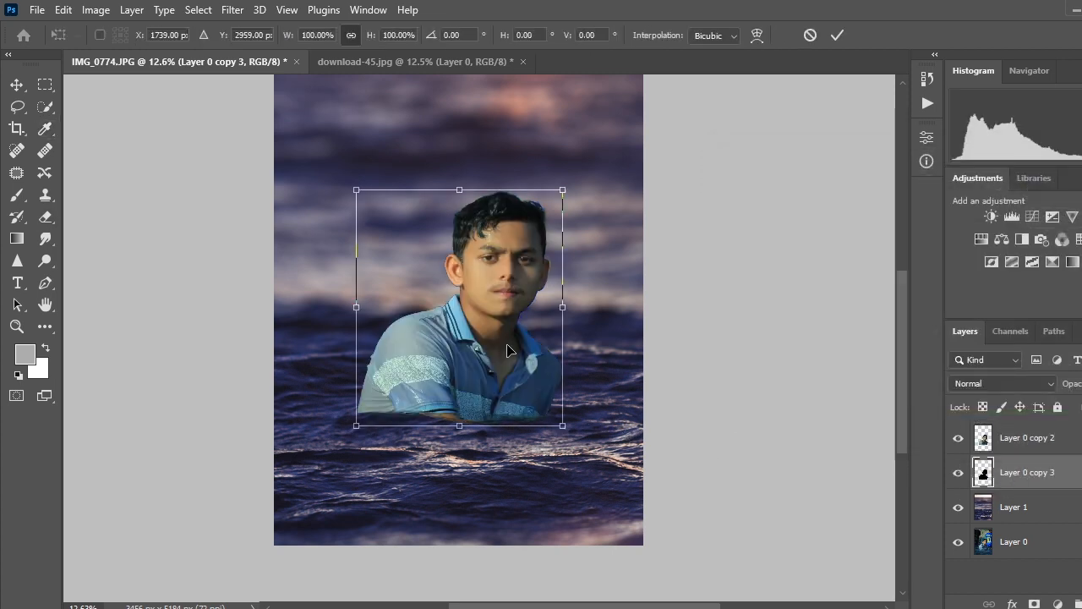
pyautogui.rightClick(510, 259)
pyautogui.click(541, 335)
pyautogui.moveTo(459, 190); pyautogui.dragTo(435, 561)
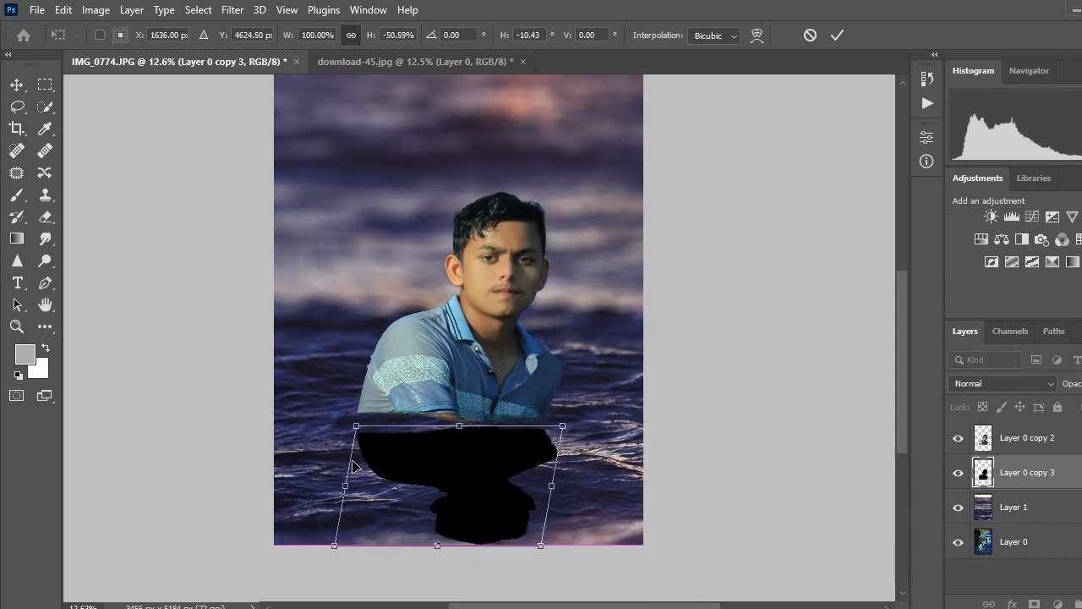
# Step: Distort the black silhouette's corners so it meets the man's waterline and slants down across the waves as a shadow, and apply the transform
pyautogui.moveTo(356, 426); pyautogui.dragTo(353, 405)
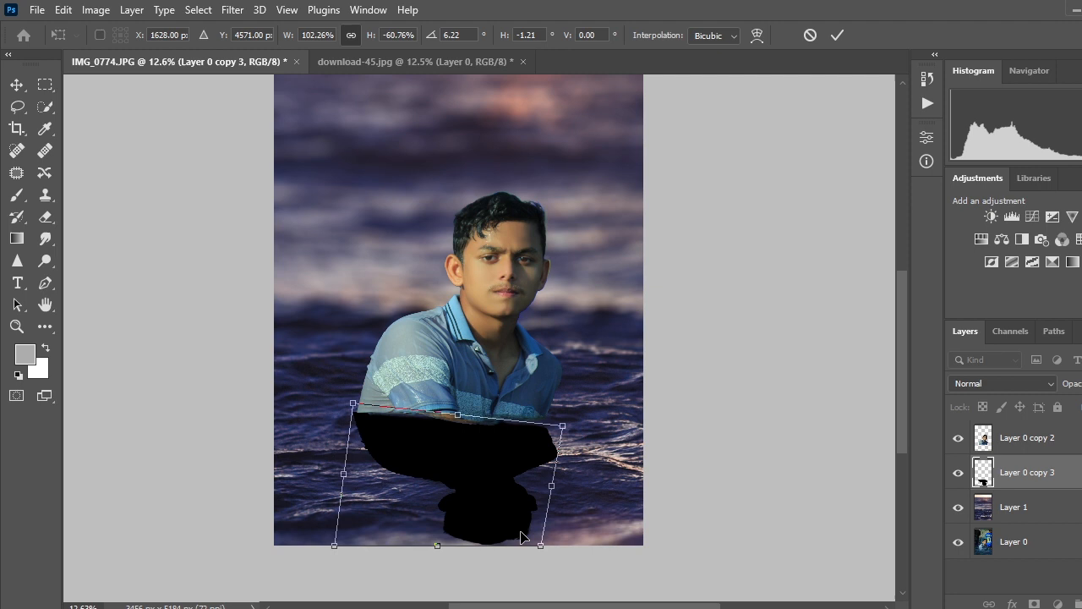
pyautogui.moveTo(450, 547); pyautogui.dragTo(513, 515)
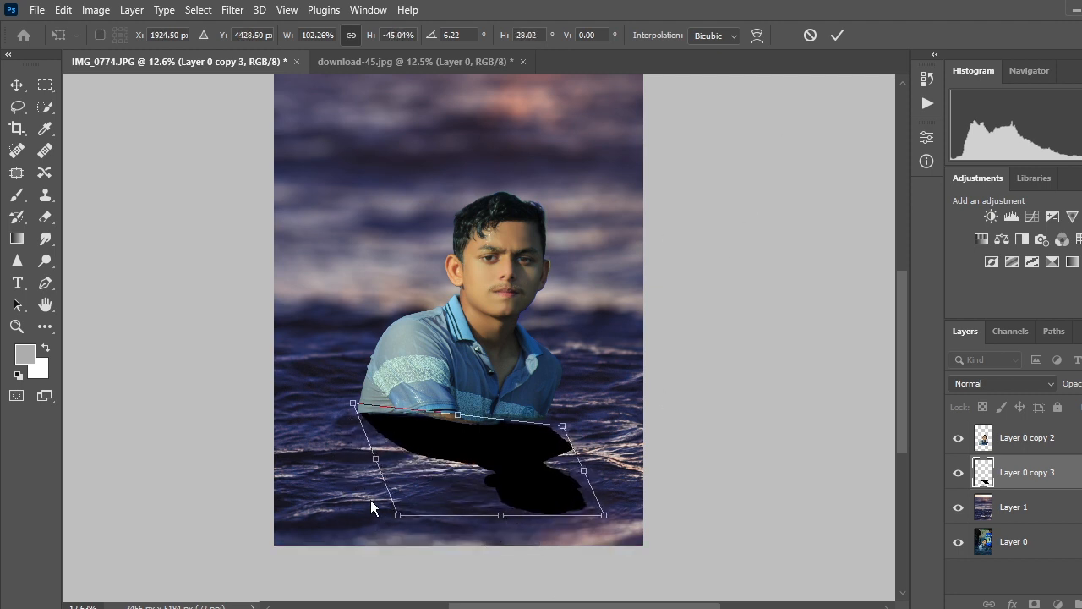
pyautogui.moveTo(372, 458); pyautogui.dragTo(368, 459)
pyautogui.moveTo(393, 515); pyautogui.dragTo(379, 539)
pyautogui.moveTo(602, 517); pyautogui.dragTo(610, 506)
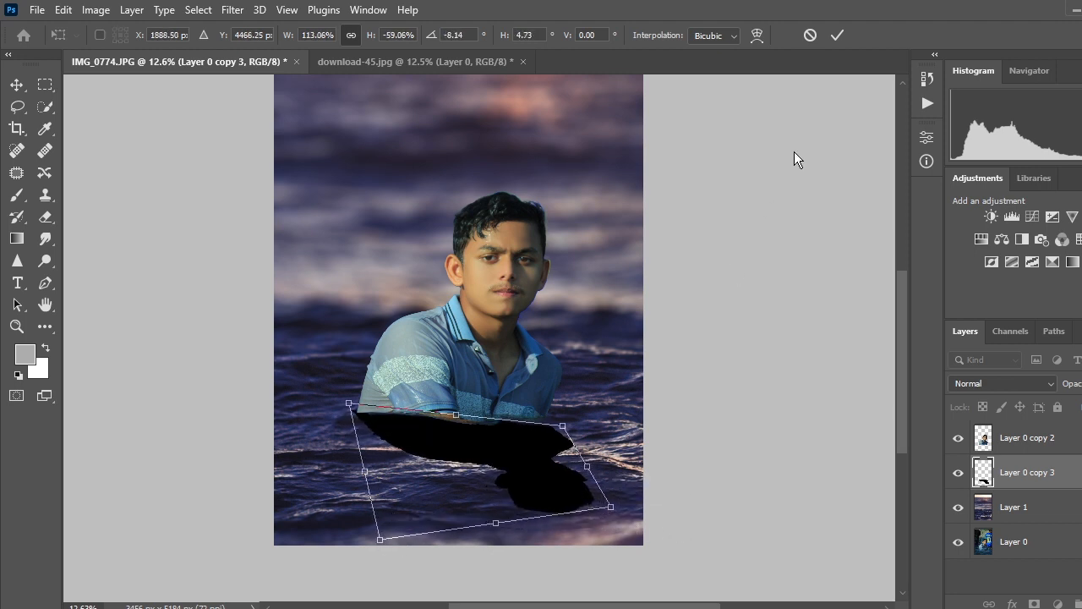
pyautogui.click(836, 36)
# Step: Set the shadow layer's blend mode to Soft Light and lower its opacity so it fades into the water
pyautogui.press('e')
pyautogui.click(1005, 384)
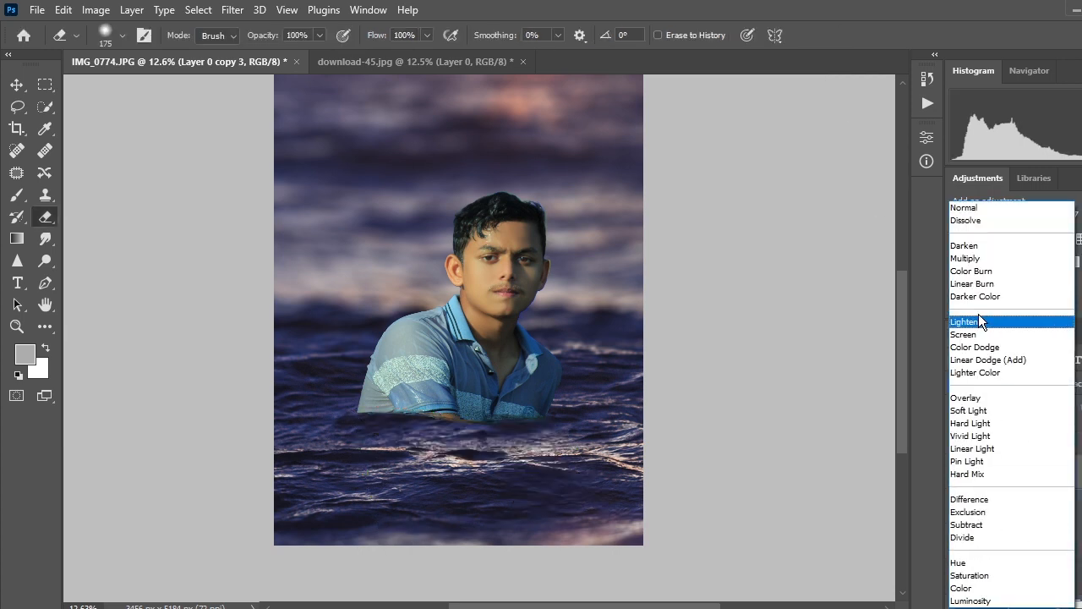
pyautogui.click(973, 269)
pyautogui.click(978, 369)
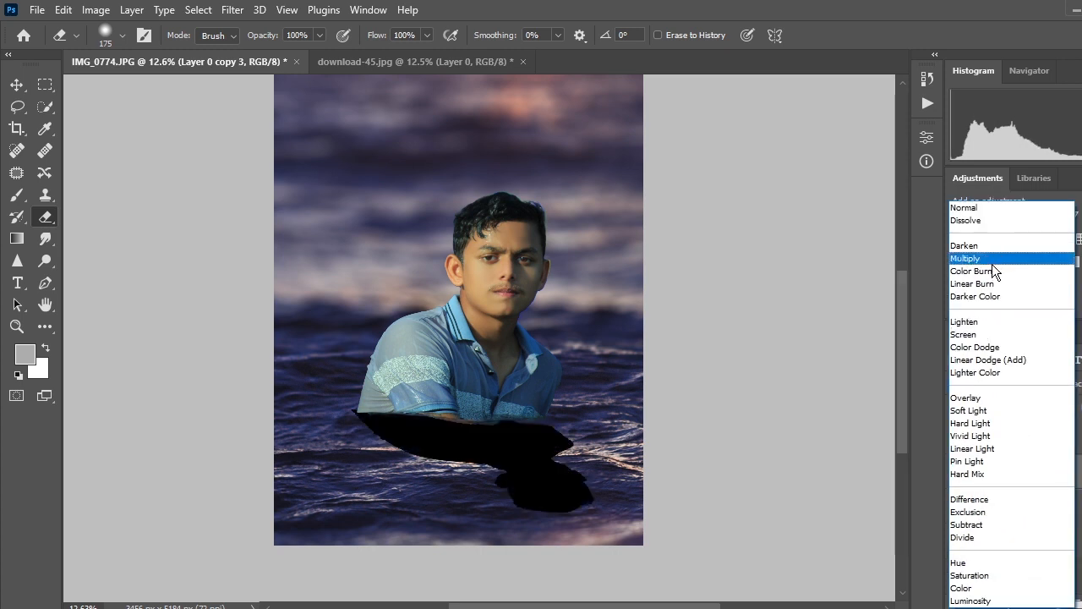
pyautogui.click(979, 411)
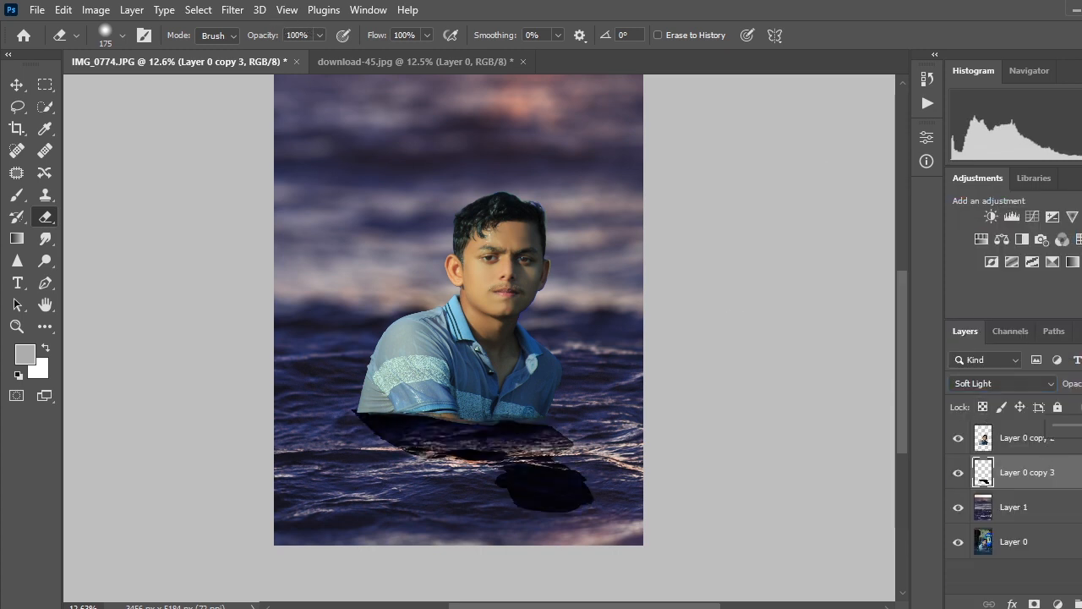
pyautogui.click(1073, 426)
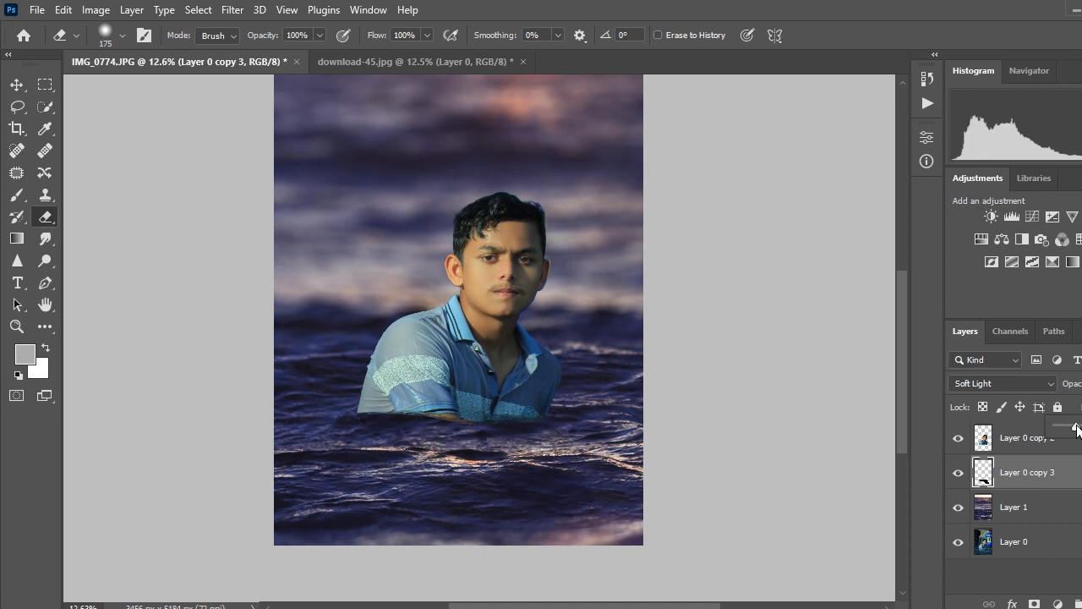
pyautogui.scroll(-2, 602, 360)
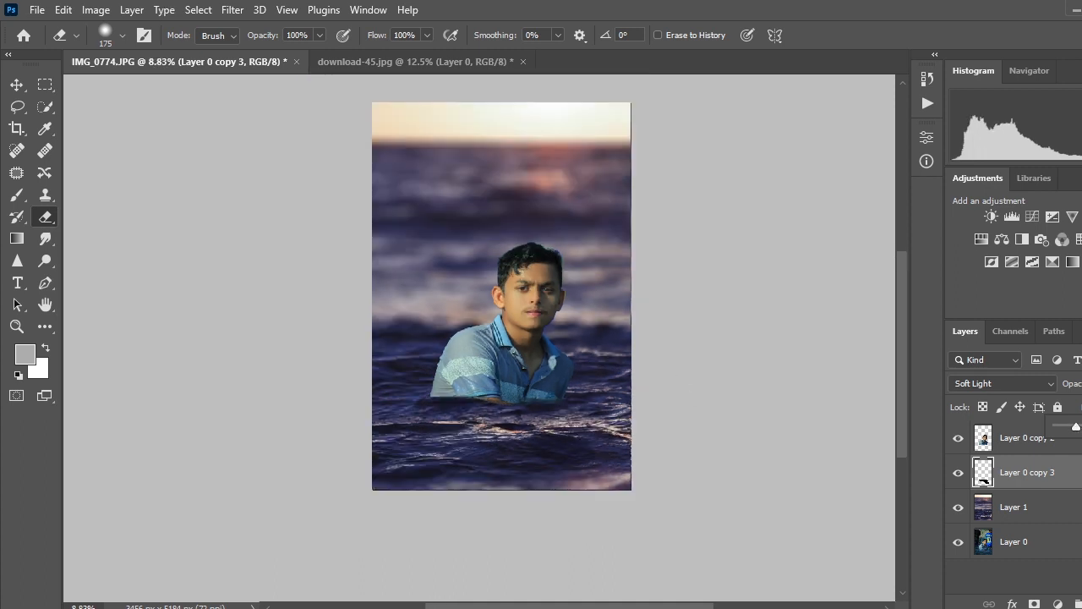
pyautogui.moveTo(1077, 427); pyautogui.dragTo(1081, 427)
pyautogui.rightClick(1060, 457)
pyautogui.click(888, 519)
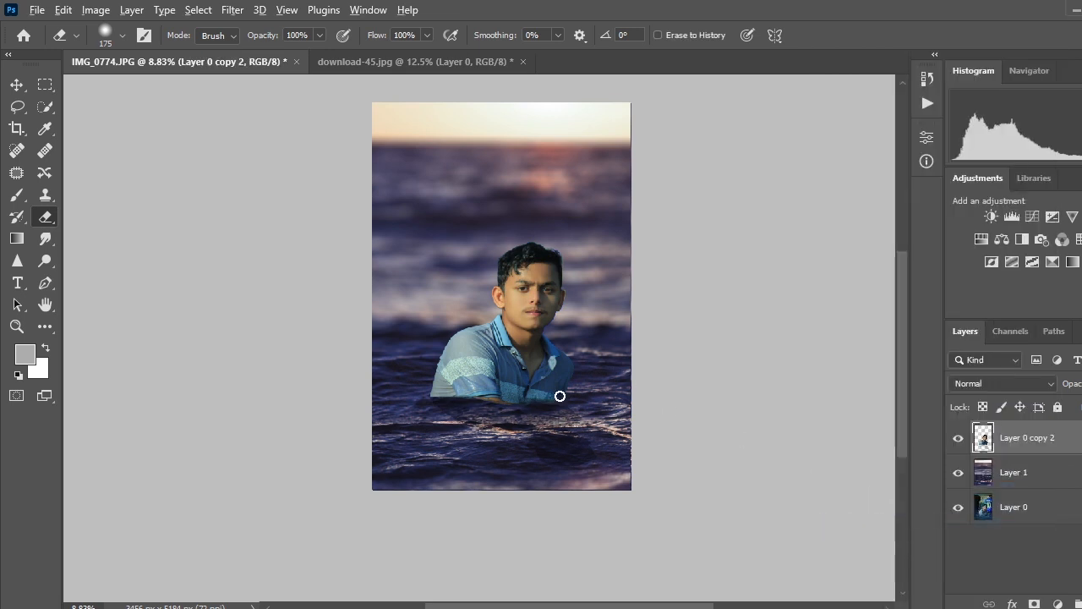
pyautogui.scroll(5, 560, 396)
pyautogui.scroll(-6, 546, 391)
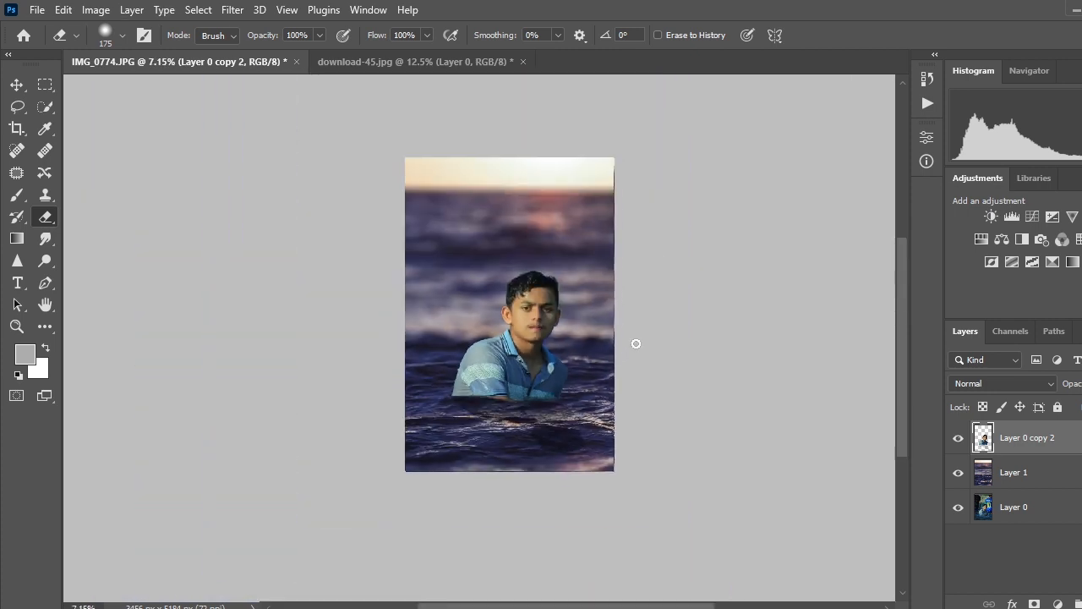
pyautogui.hotkey('ctrl', 'z')
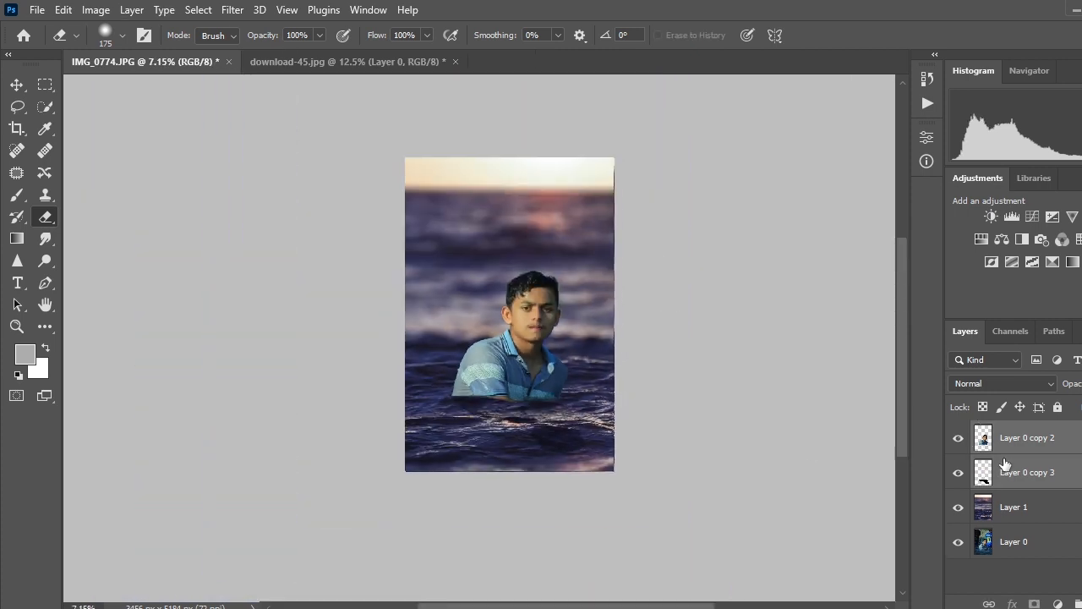
# Step: Readjust the opacity of the shadow layer Layer 0 copy 3 and merge it with the man's layer Layer 0 copy 2
pyautogui.click(1072, 475)
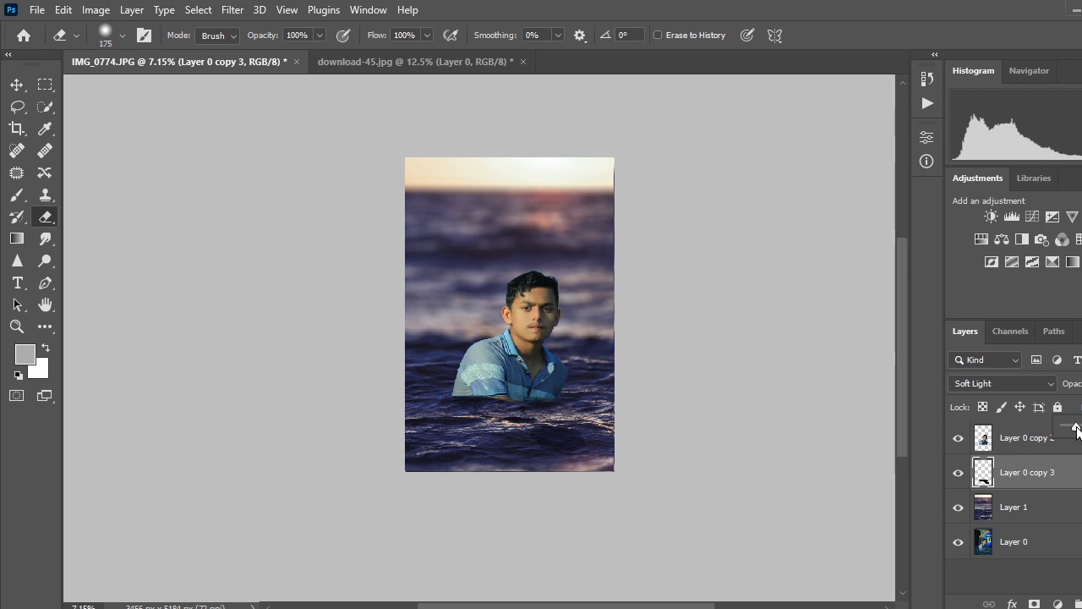
pyautogui.rightClick(1056, 481)
pyautogui.click(1074, 442)
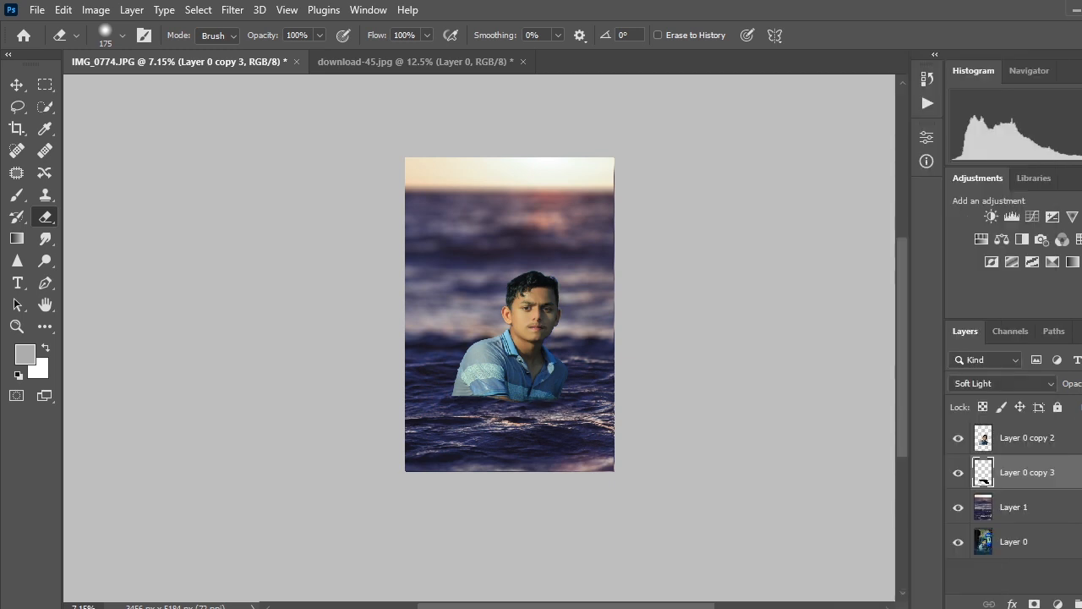
pyautogui.keyDown('ctrl'); pyautogui.click(1074, 440); pyautogui.keyUp('ctrl')
pyautogui.rightClick(1079, 442)
pyautogui.click(924, 528)
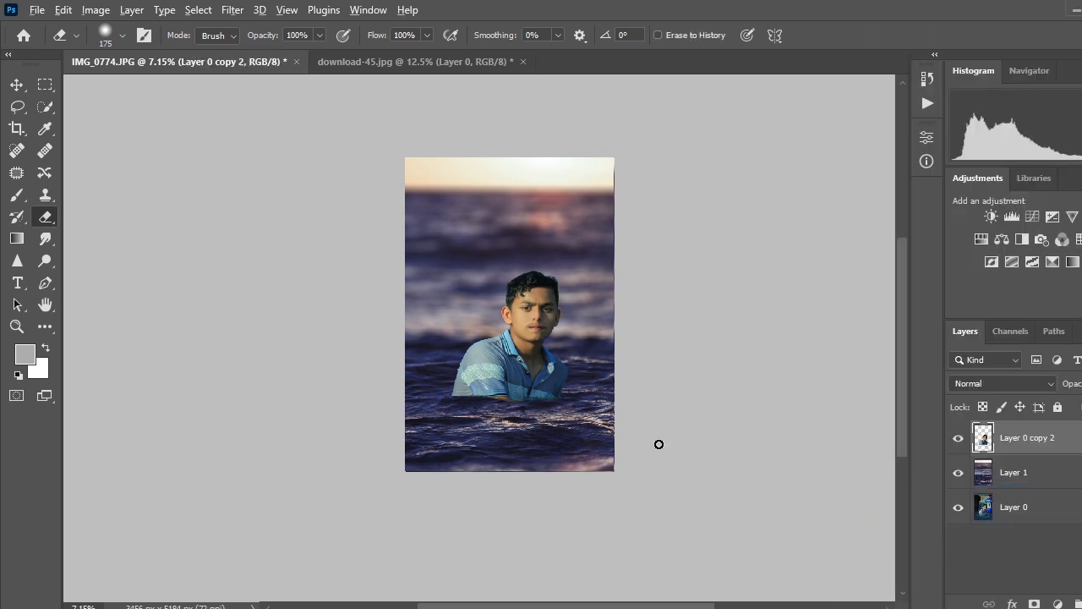
# Step: Compare the composite with the original photo by hiding and showing the man's layer and the sea layer
pyautogui.scroll(3, 658, 443)
pyautogui.press('v')
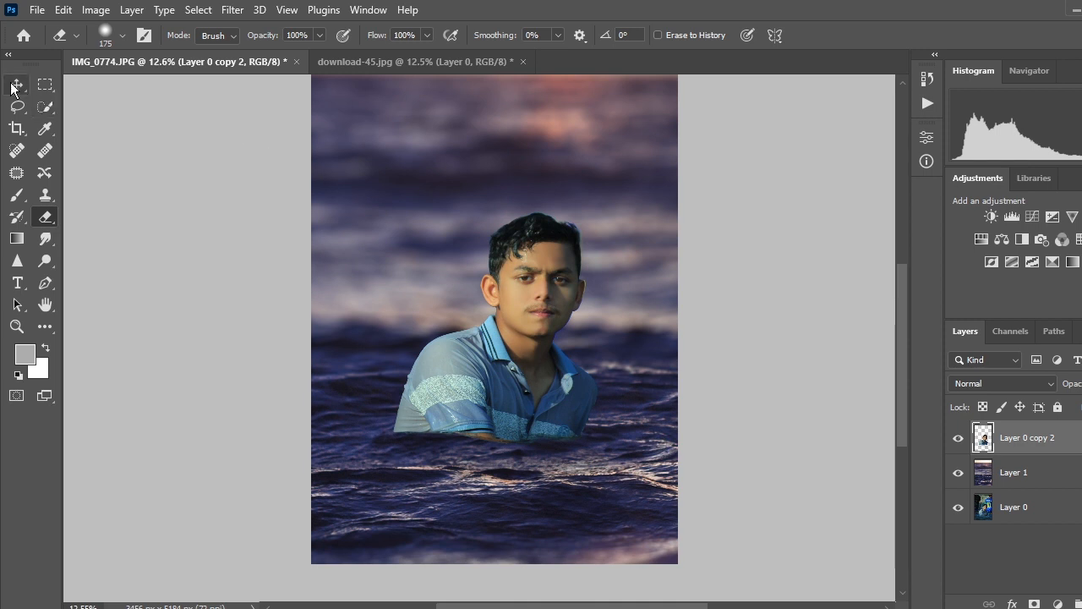
pyautogui.scroll(-2, 689, 437)
pyautogui.scroll(1, 715, 456)
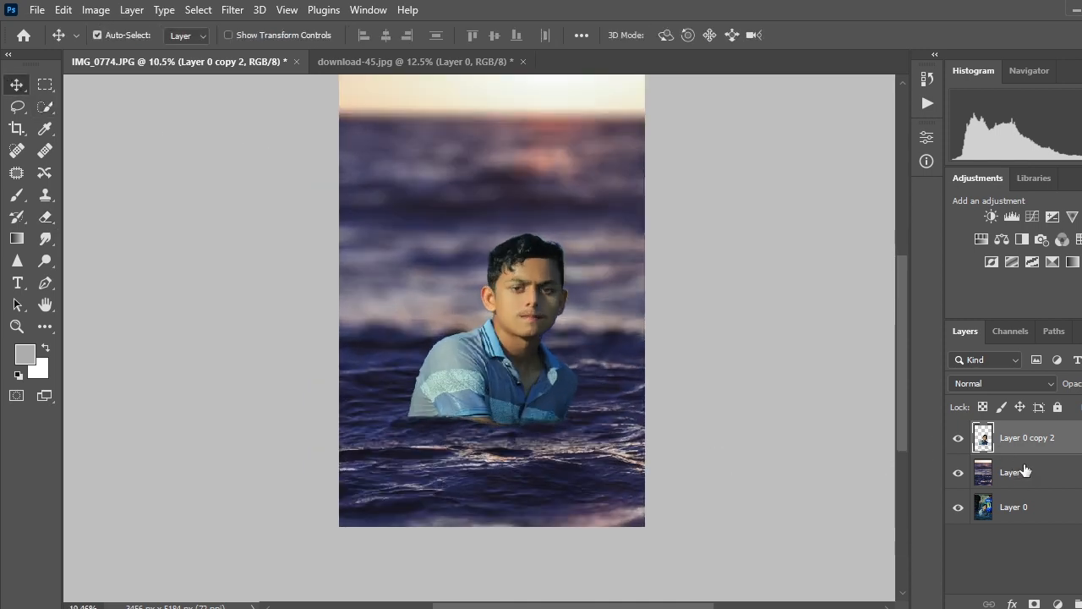
pyautogui.click(958, 437)
pyautogui.click(958, 438)
pyautogui.click(958, 475)
pyautogui.click(958, 475)
pyautogui.click(957, 473)
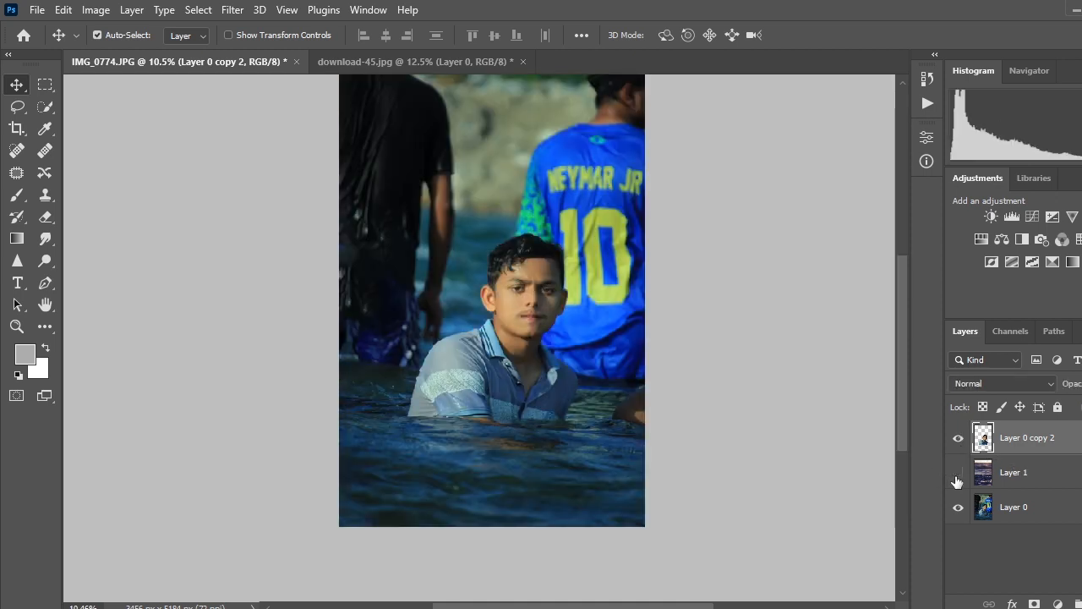
pyautogui.click(957, 476)
# Step: Round off the outline of the man's hair in Liquify with a size 500 warp brush and apply it
pyautogui.hotkey('ctrl', '+')
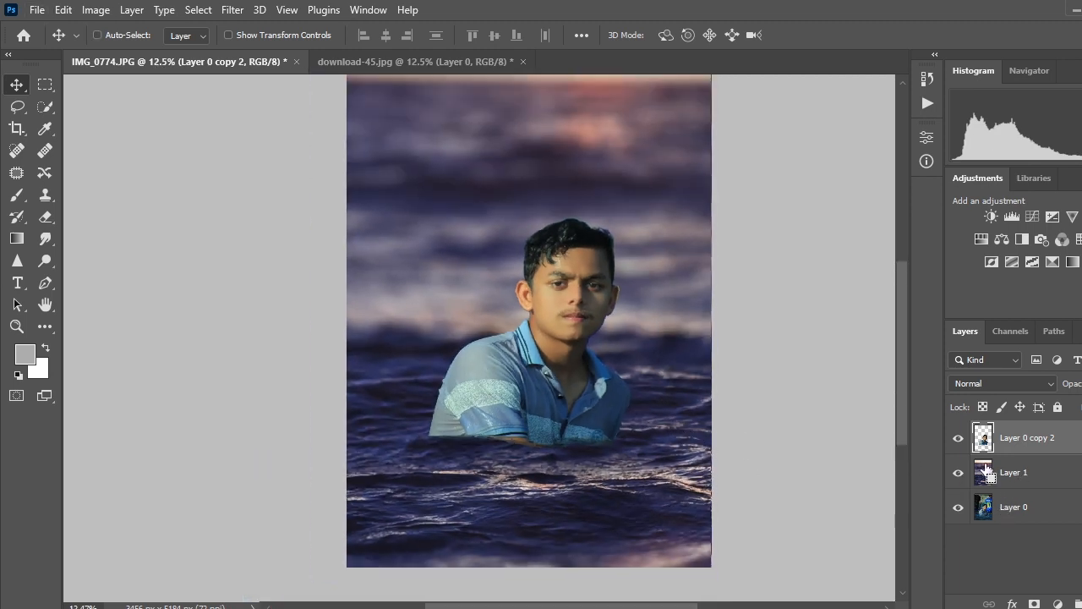
pyautogui.click(233, 10)
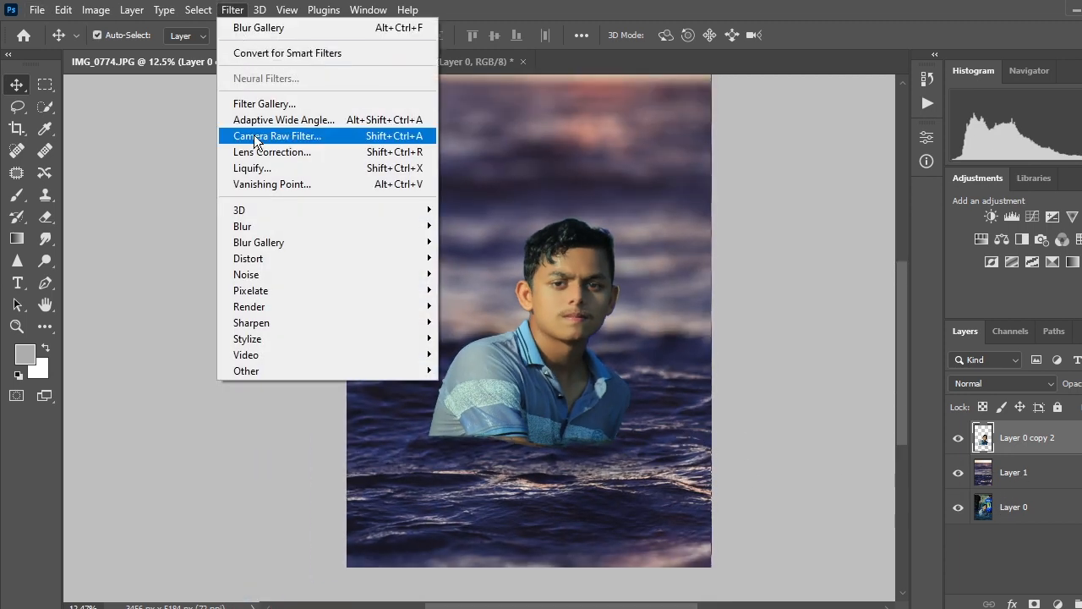
pyautogui.click(254, 167)
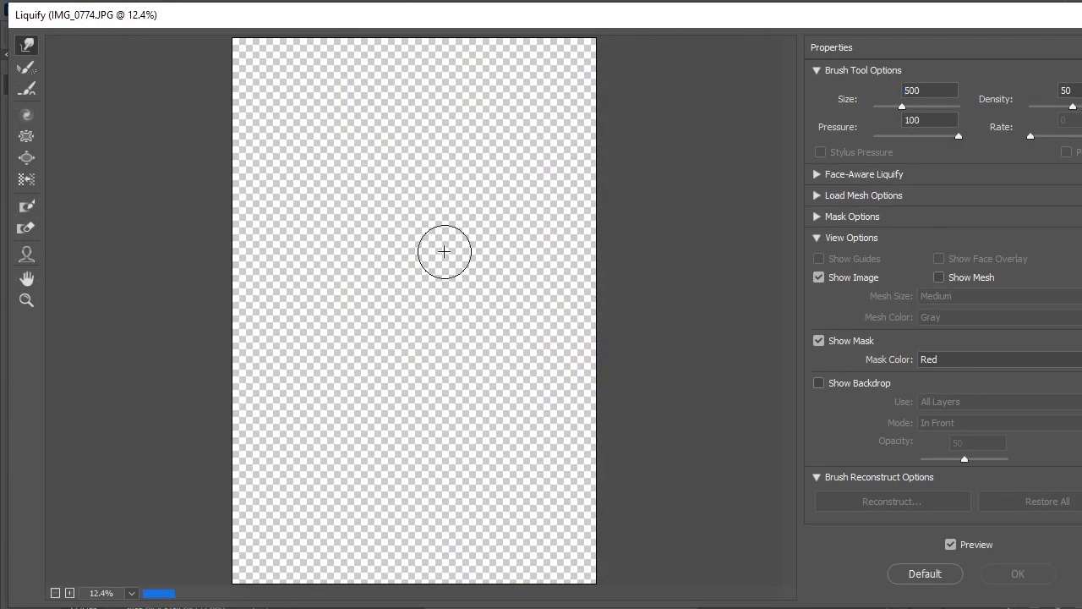
pyautogui.hotkey('ctrl', '+')
pyautogui.hotkey('ctrl', '+')
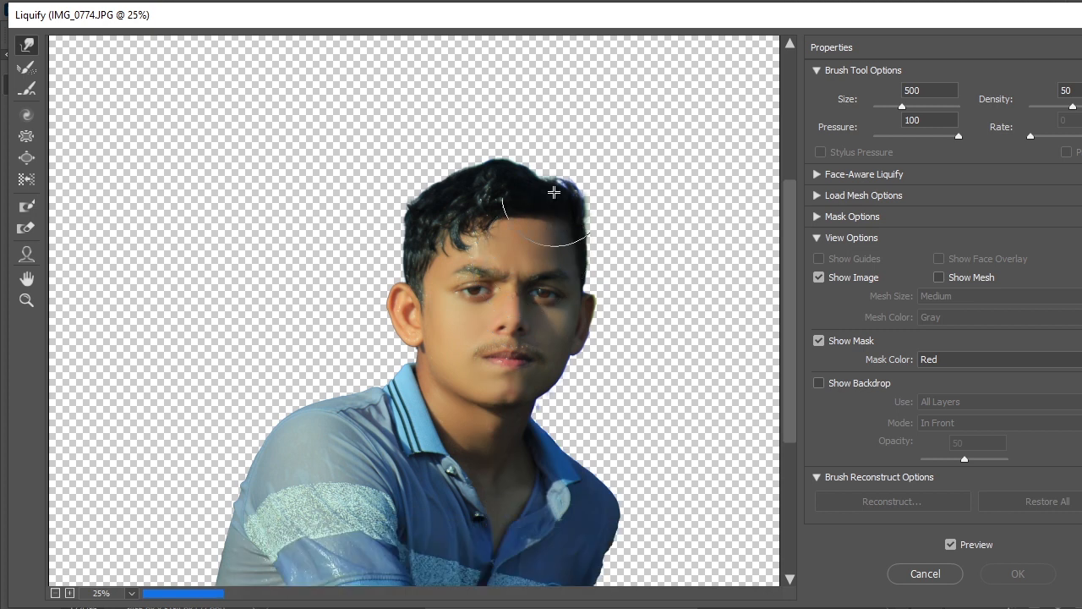
pyautogui.moveTo(552, 167)
pyautogui.mouseDown()
pyautogui.moveTo(476, 173)
pyautogui.moveTo(422, 194)
pyautogui.mouseUp()
pyautogui.moveTo(534, 161)
pyautogui.mouseDown()
pyautogui.moveTo(555, 176)
pyautogui.moveTo(520, 169)
pyautogui.moveTo(546, 172)
pyautogui.moveTo(525, 162)
pyautogui.moveTo(451, 166)
pyautogui.mouseUp()
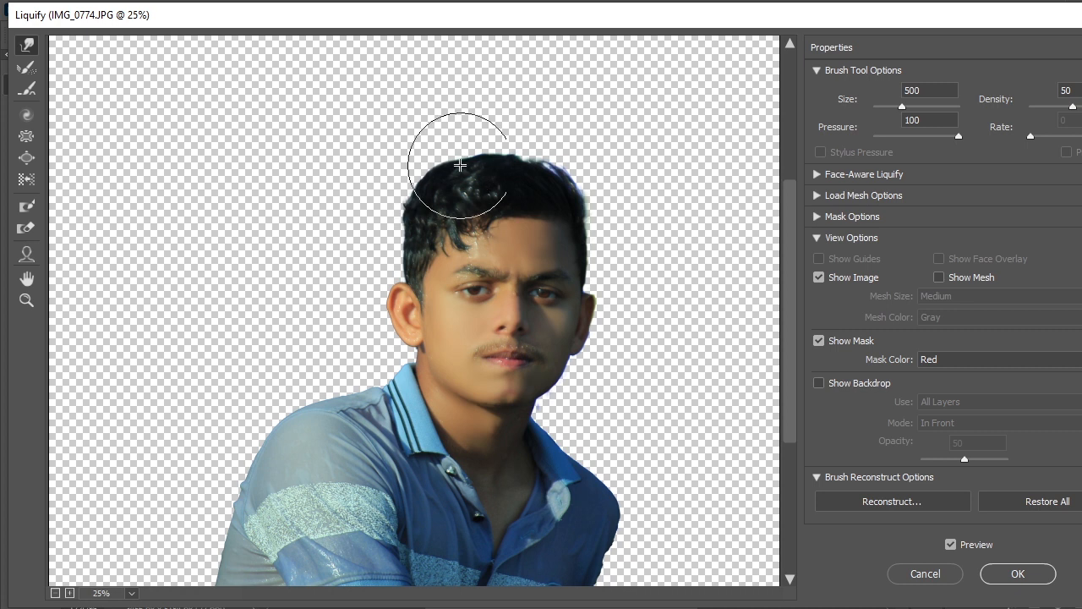
pyautogui.moveTo(600, 203); pyautogui.dragTo(604, 194)
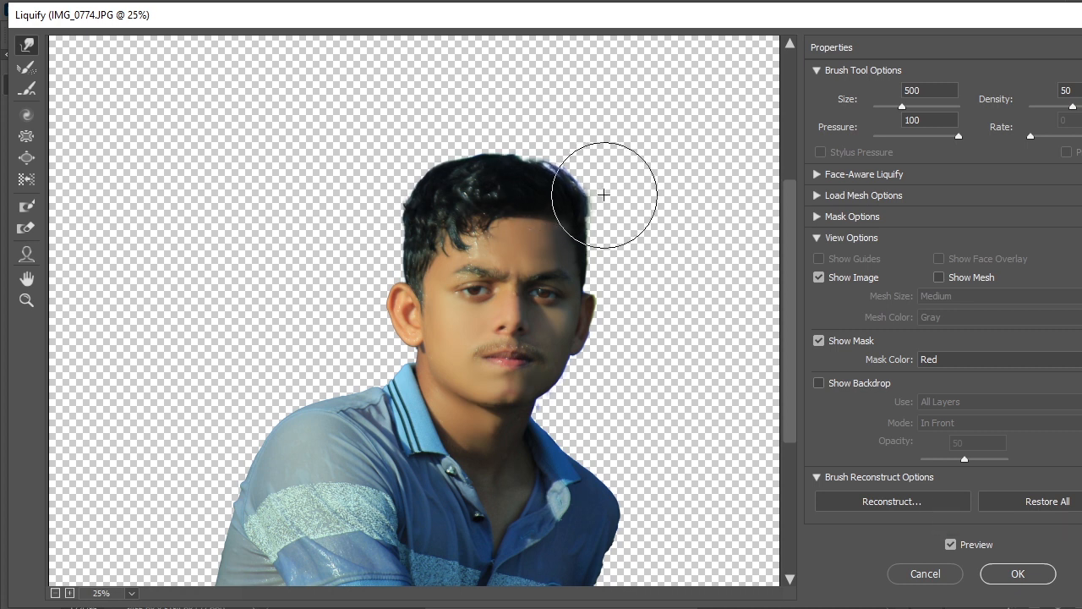
pyautogui.click(1018, 576)
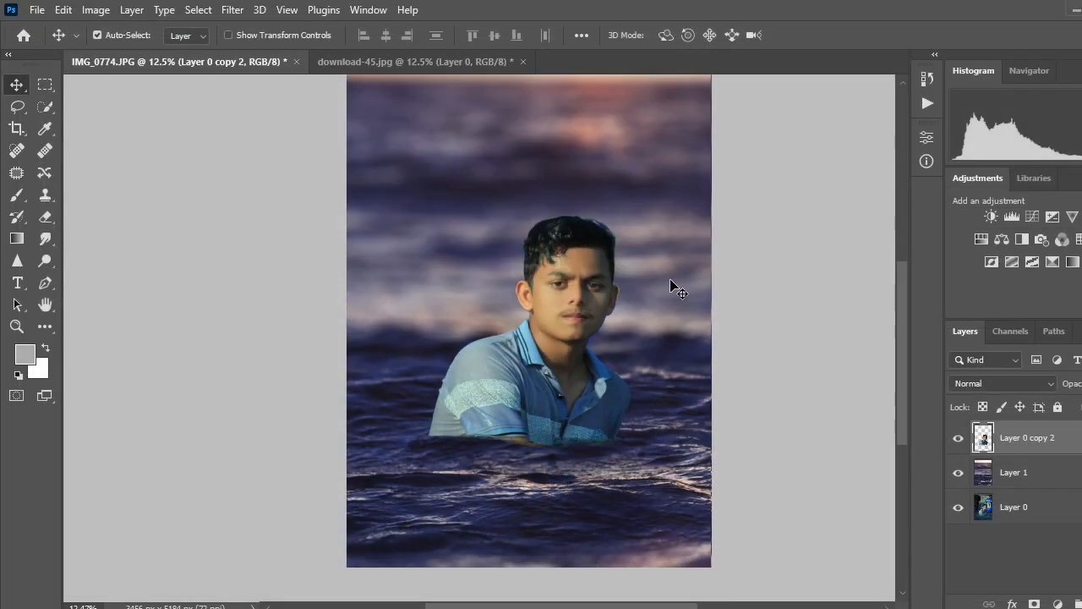
# Step: Merge the man's layer Layer 0 copy 2 with the sea layer Layer 1
pyautogui.hotkey('ctrl', '-')
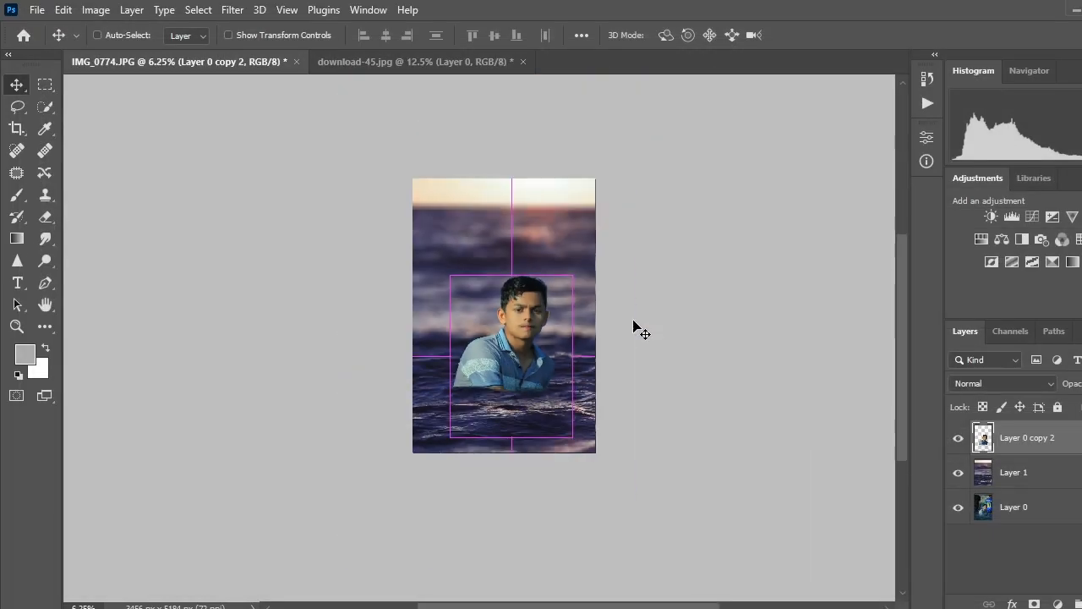
pyautogui.hotkey('ctrl', '+')
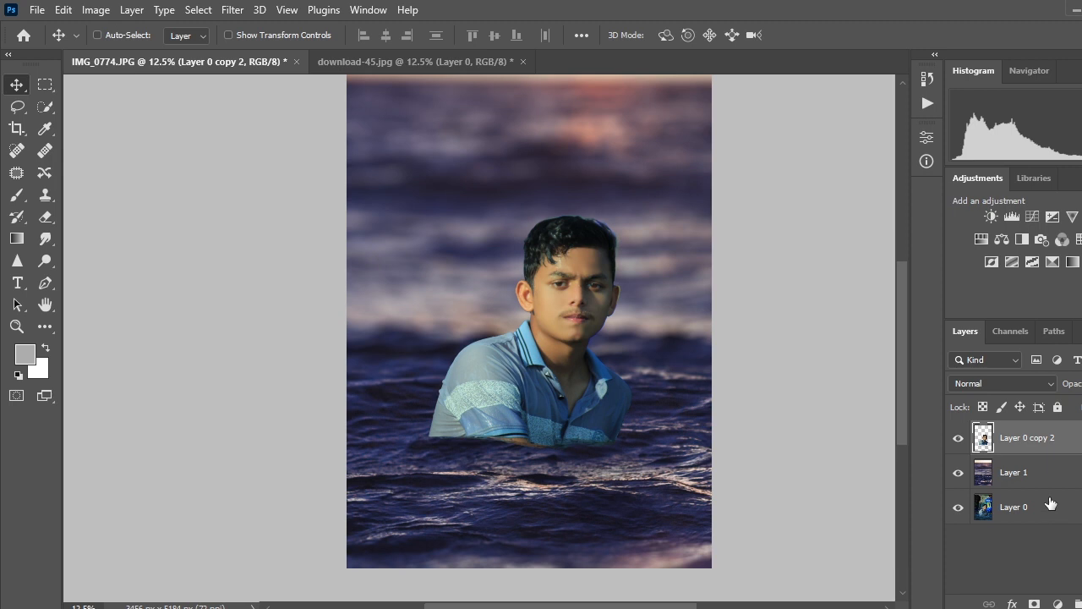
pyautogui.keyDown('ctrl'); pyautogui.click(1045, 479); pyautogui.keyUp('ctrl')
pyautogui.rightClick(1045, 479)
pyautogui.click(901, 524)
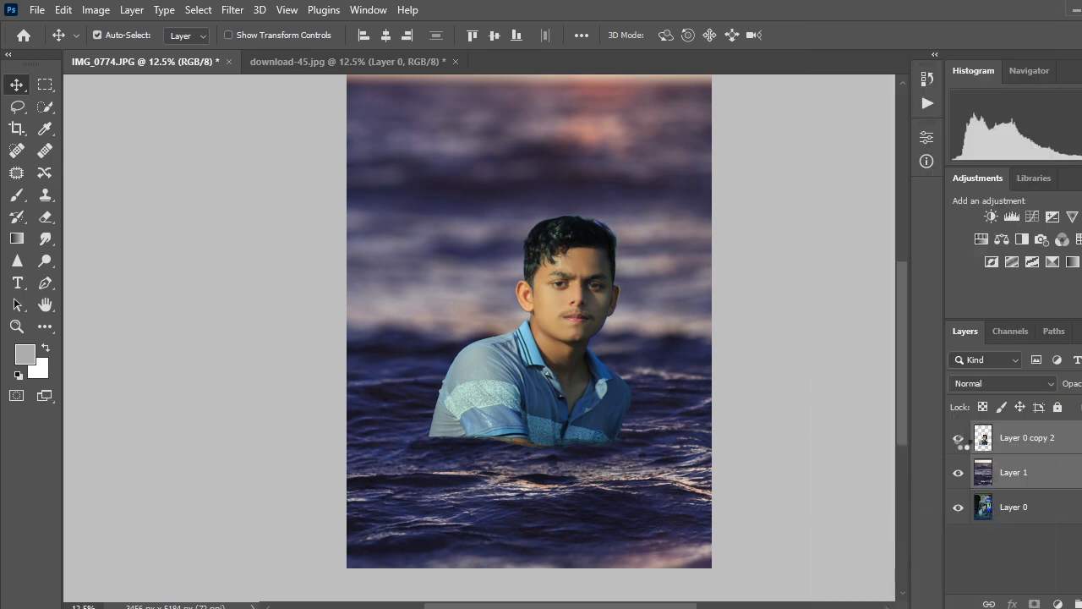
# Step: Compare the merged composite with the original photo by hiding and showing the merged layer
pyautogui.click(959, 439)
pyautogui.click(959, 439)
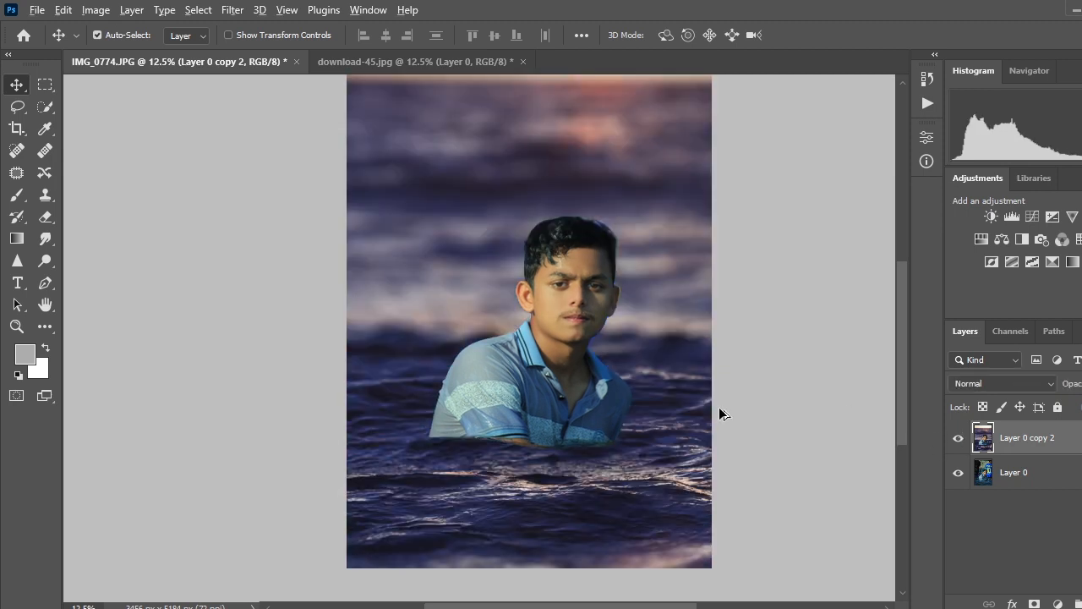
pyautogui.hscroll(3, 543, 605)
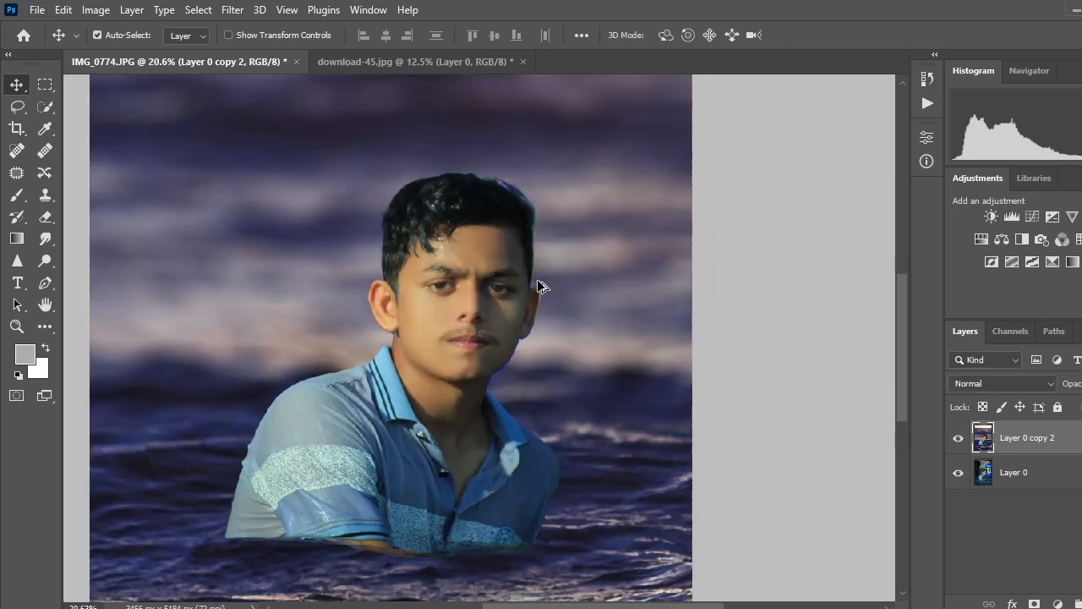
pyautogui.scroll(3, 542, 283)
pyautogui.click(958, 443)
pyautogui.click(958, 443)
pyautogui.click(959, 443)
pyautogui.click(959, 443)
pyautogui.scroll(-4, 691, 408)
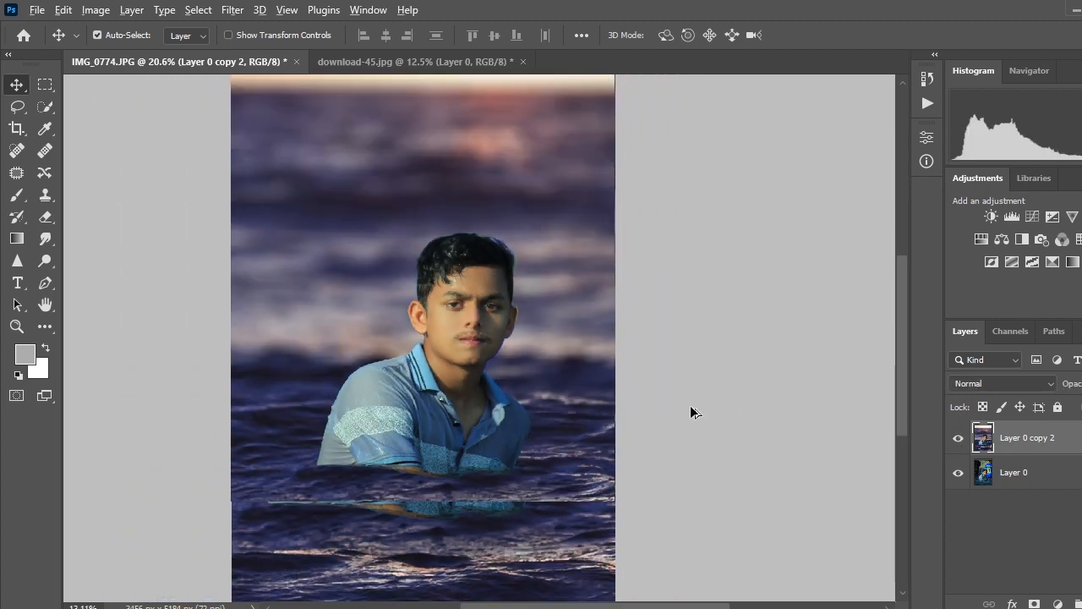
pyautogui.scroll(1, 691, 405)
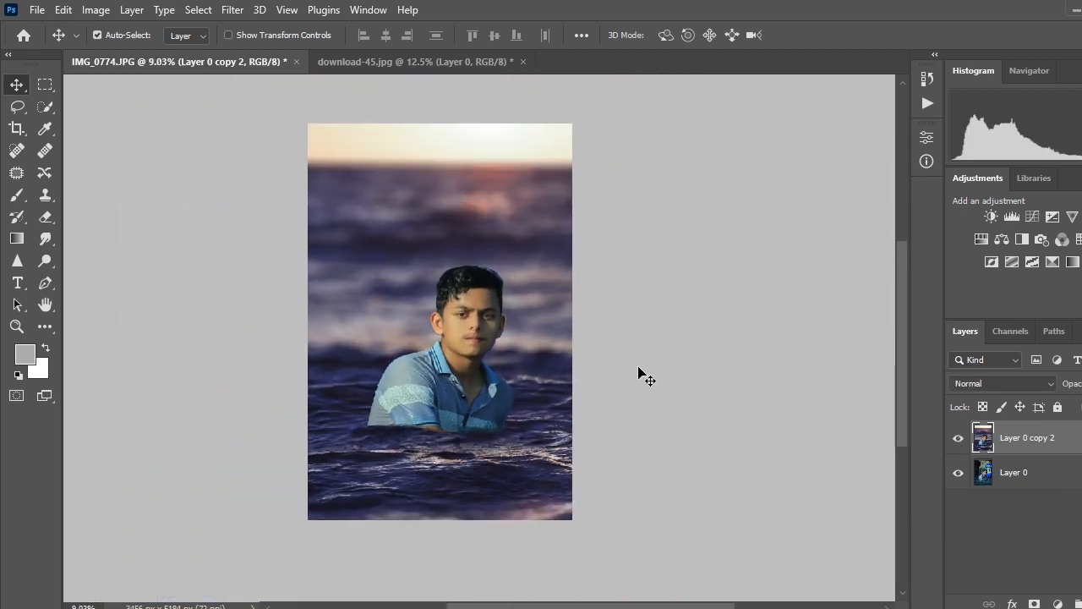
pyautogui.click(233, 9)
pyautogui.click(264, 137)
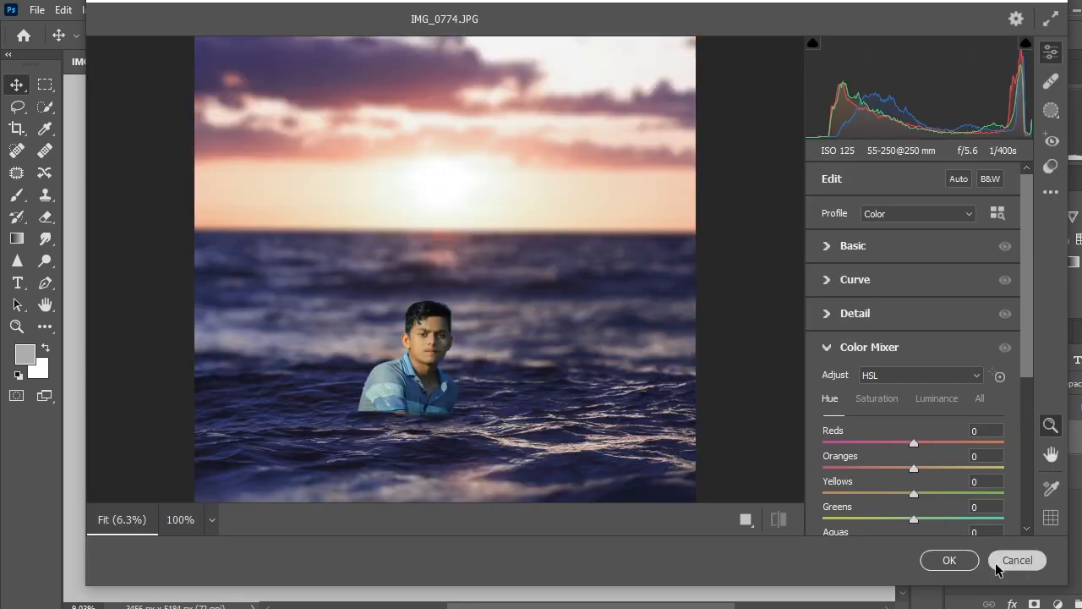
pyautogui.click(1017, 560)
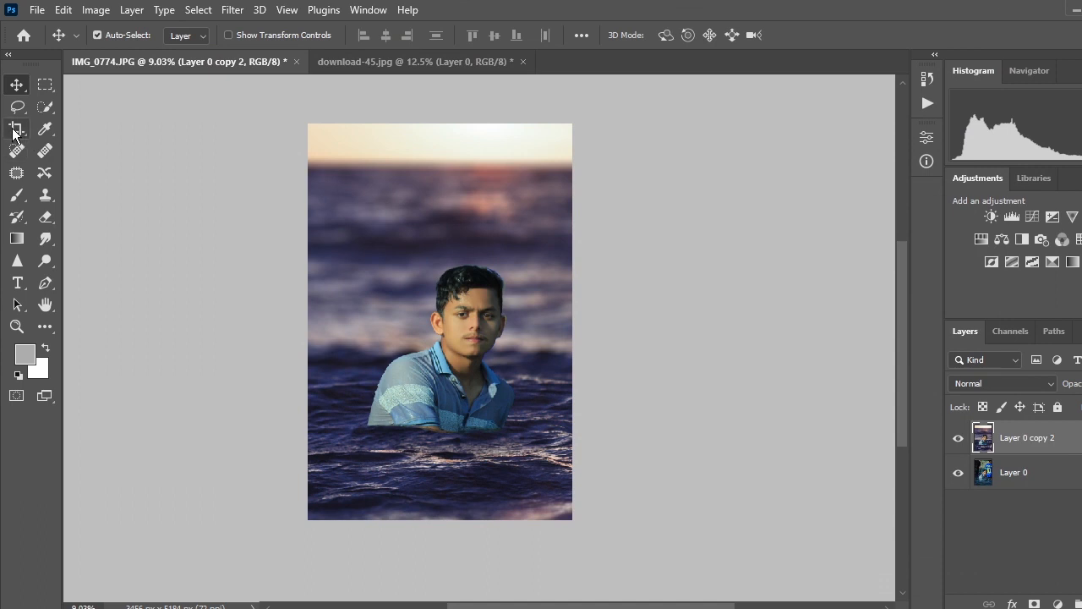
# Step: Widen the canvas on both sides of the man with the Crop tool to 5249 px and apply the crop
pyautogui.click(17, 128)
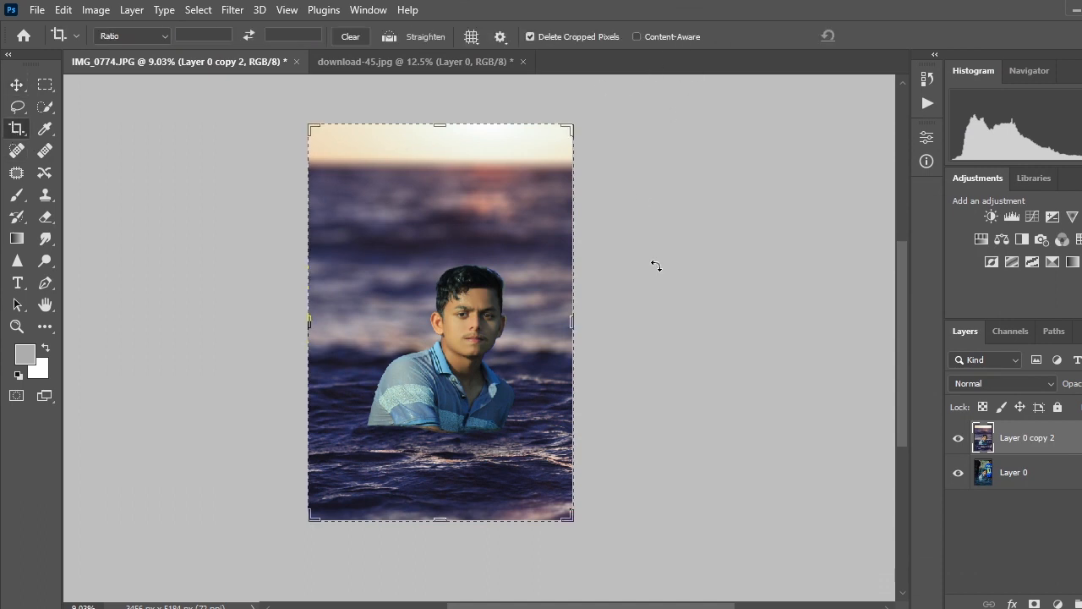
pyautogui.moveTo(574, 320); pyautogui.dragTo(597, 321)
pyautogui.moveTo(280, 317); pyautogui.dragTo(266, 317)
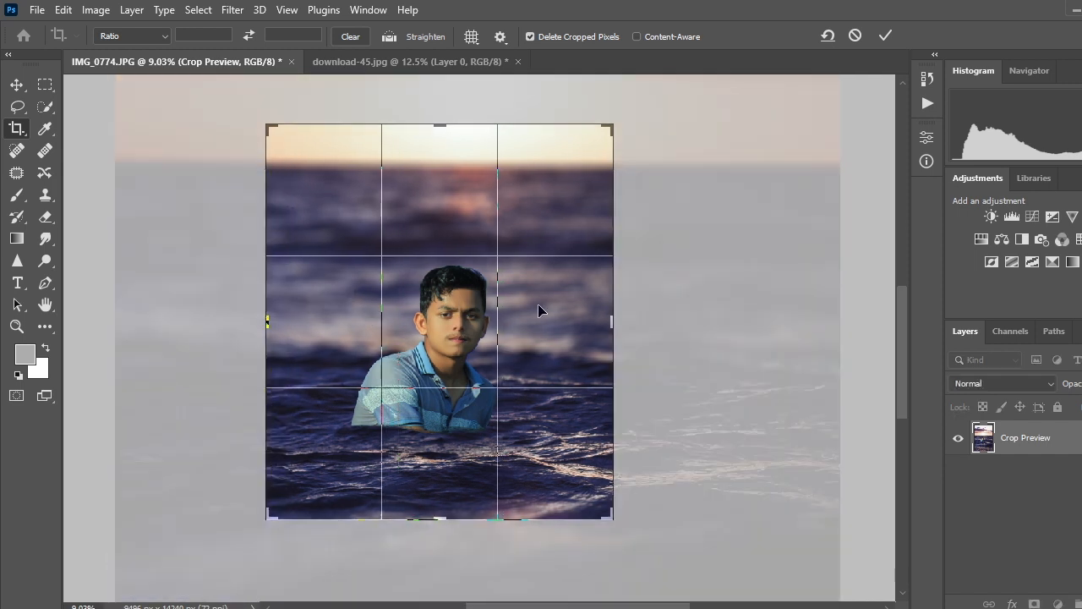
pyautogui.moveTo(616, 321); pyautogui.dragTo(622, 321)
pyautogui.moveTo(265, 317); pyautogui.dragTo(246, 296)
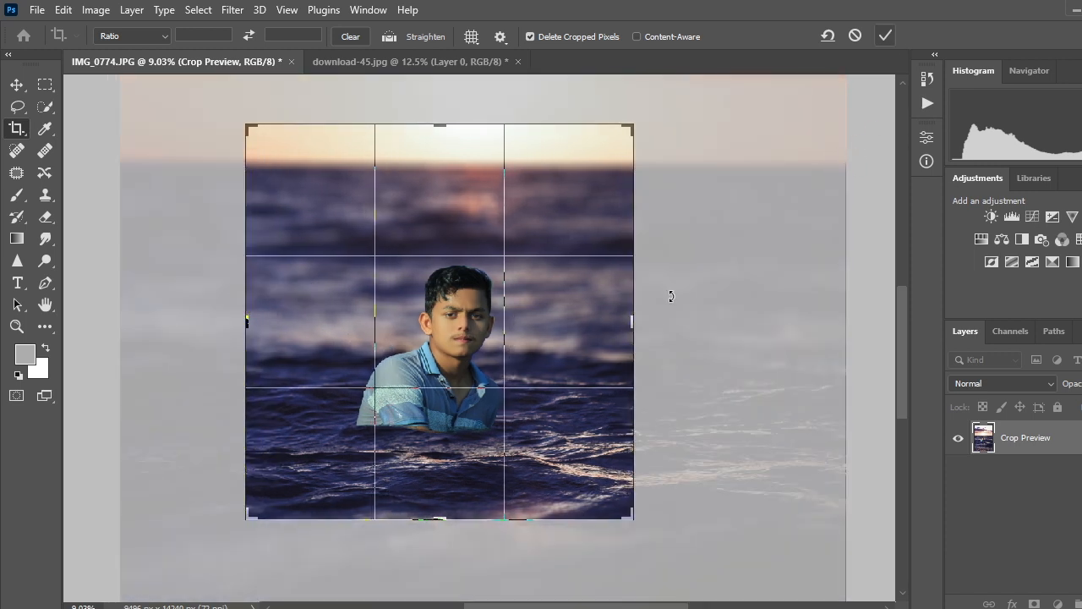
pyautogui.moveTo(631, 320); pyautogui.dragTo(637, 316)
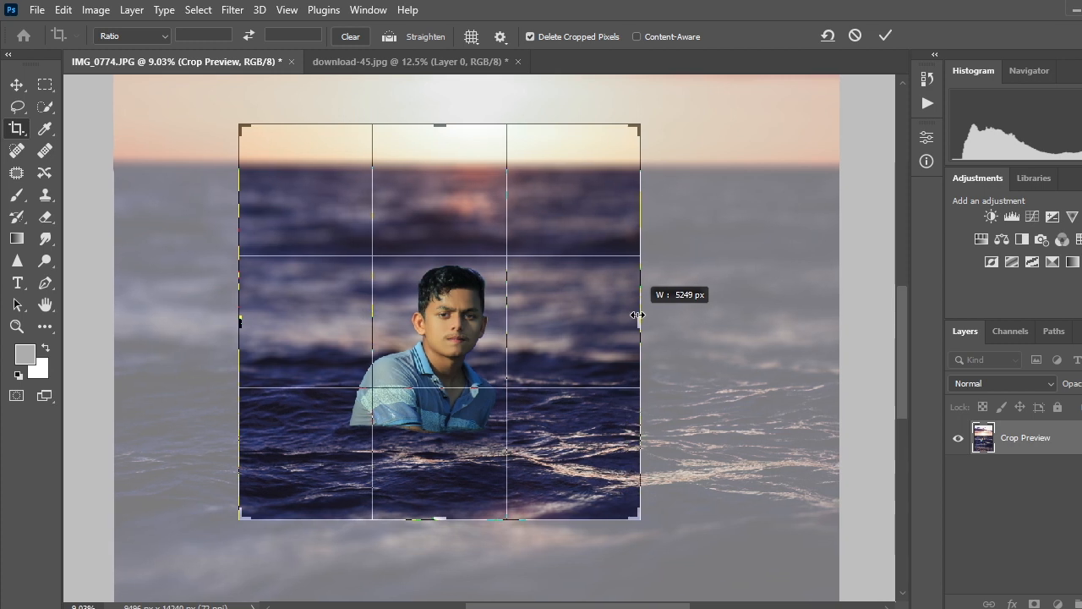
pyautogui.click(886, 38)
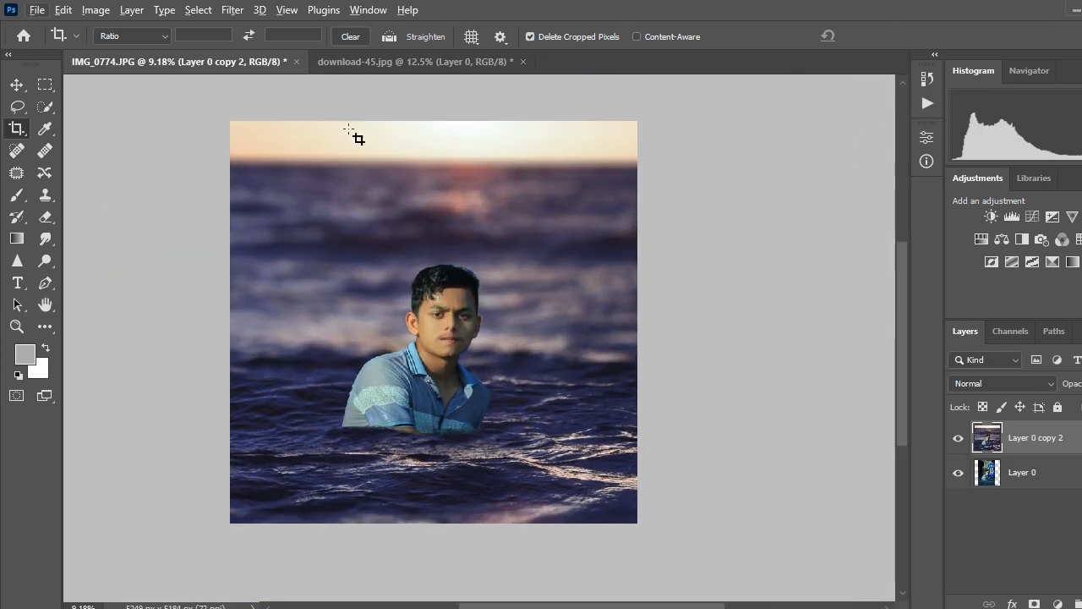
# Step: In the Camera Raw filter's Color Mixer, raise the orange saturation and set the orange luminance to +21
pyautogui.click(233, 11)
pyautogui.click(287, 138)
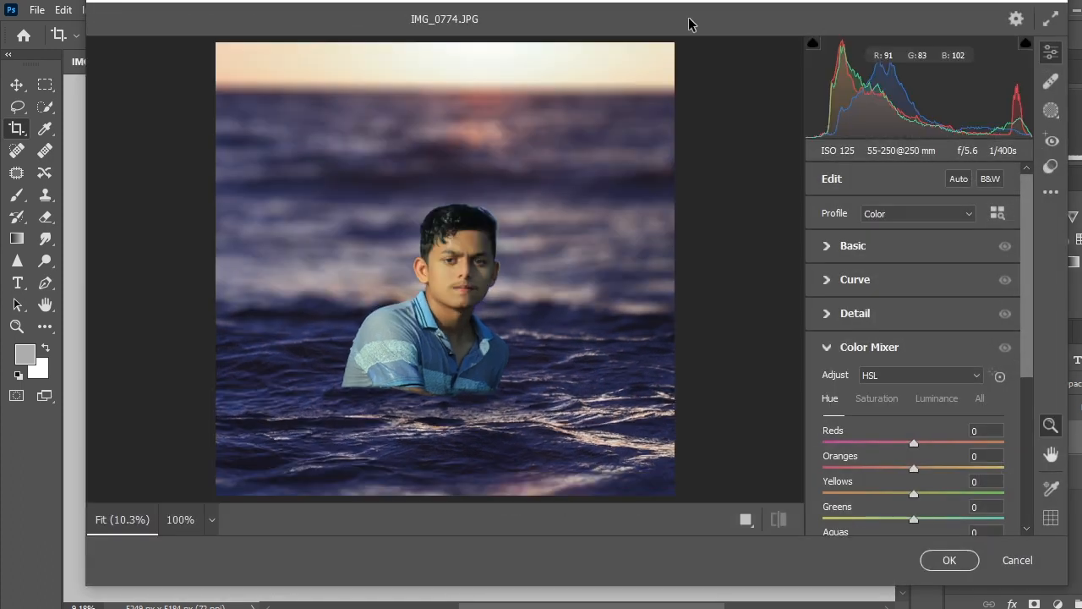
pyautogui.click(877, 398)
pyautogui.moveTo(914, 444); pyautogui.dragTo(930, 468)
pyautogui.scroll(-2, 947, 445)
pyautogui.moveTo(916, 370); pyautogui.dragTo(933, 362)
pyautogui.click(937, 297)
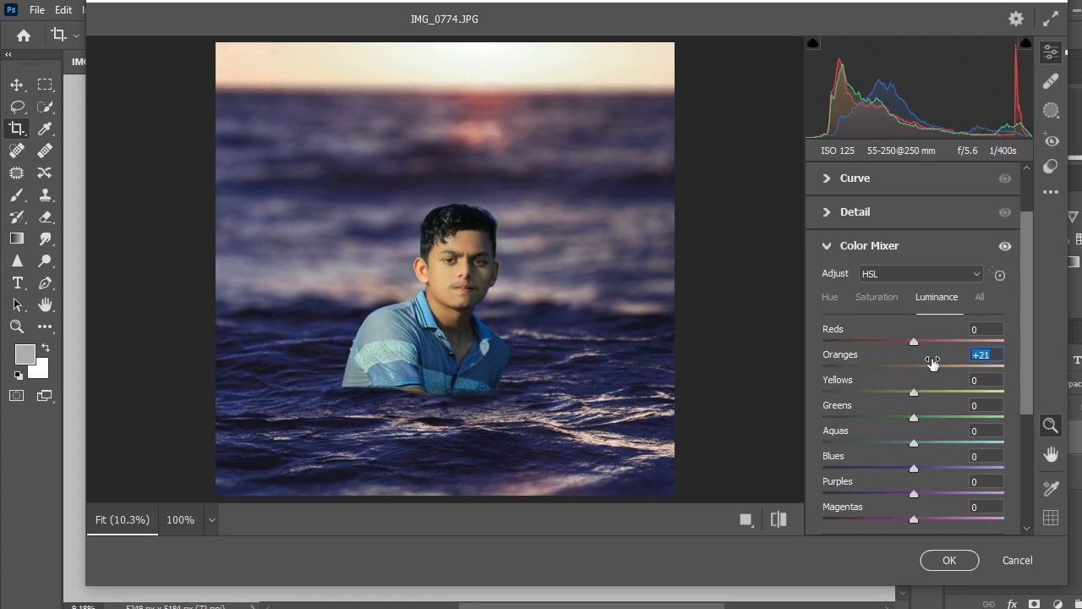
# Step: Set the Aquas hue to +67 and the Blues hue to -20, and apply the Camera Raw filter
pyautogui.click(832, 299)
pyautogui.moveTo(914, 442); pyautogui.dragTo(975, 442)
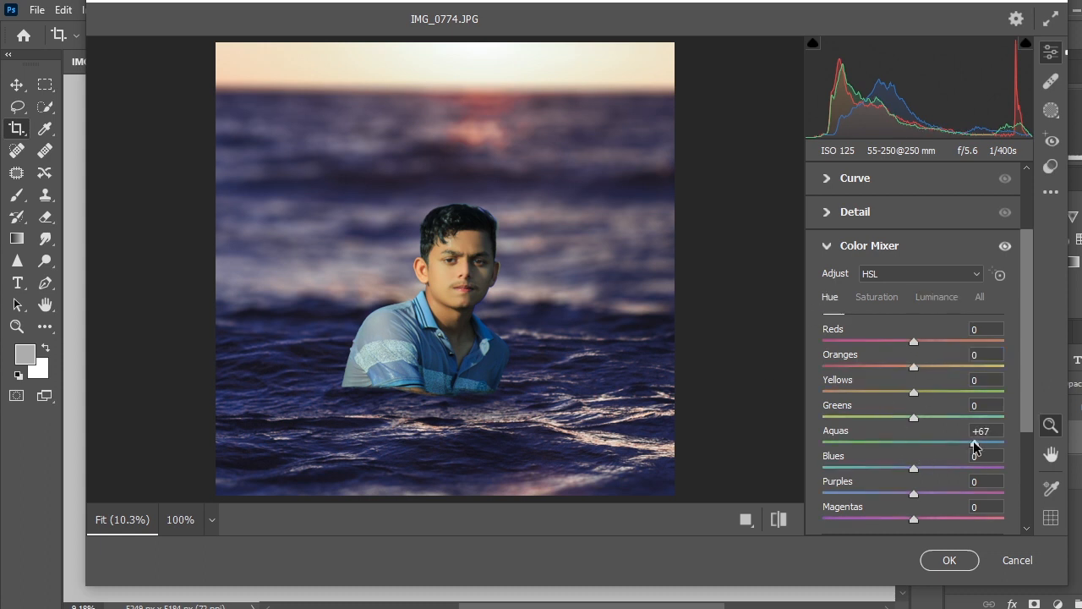
pyautogui.moveTo(914, 467); pyautogui.dragTo(899, 467)
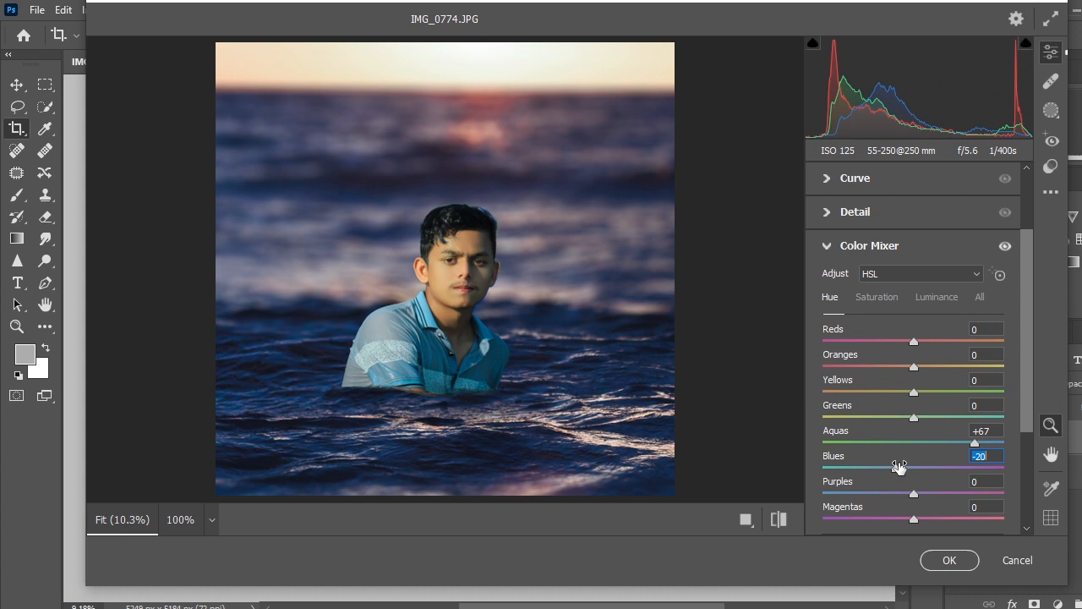
pyautogui.click(941, 561)
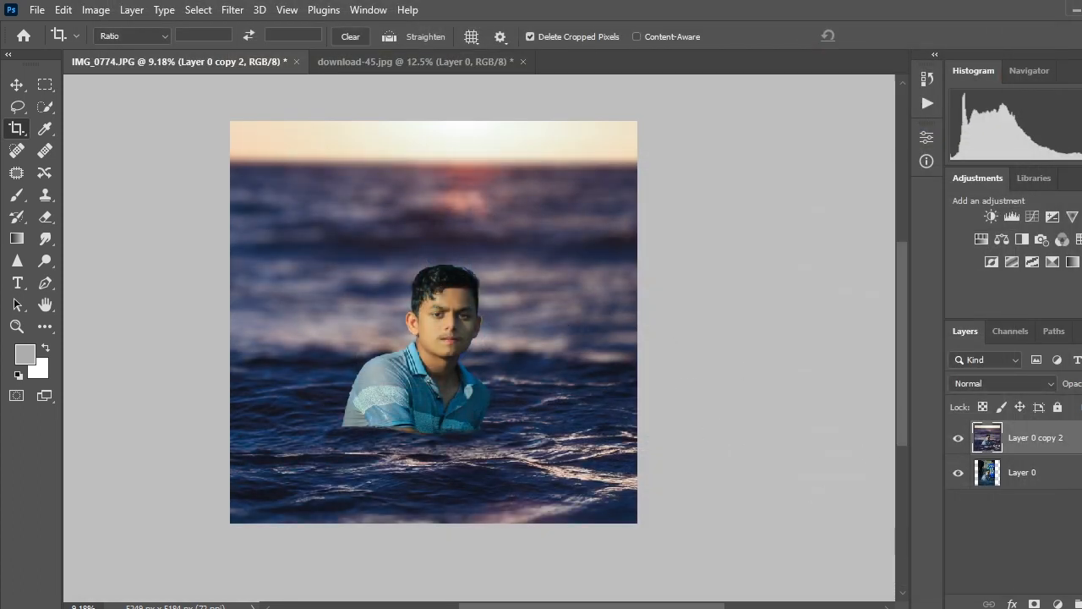
# Step: On a new layer, paint one soft red (ff0000) brush dab of size 1400 just above the man's head
pyautogui.hotkey('ctrl', 'shift', 'alt', 'n')
pyautogui.click(25, 355)
pyautogui.write('ff0000')
pyautogui.click(738, 113)
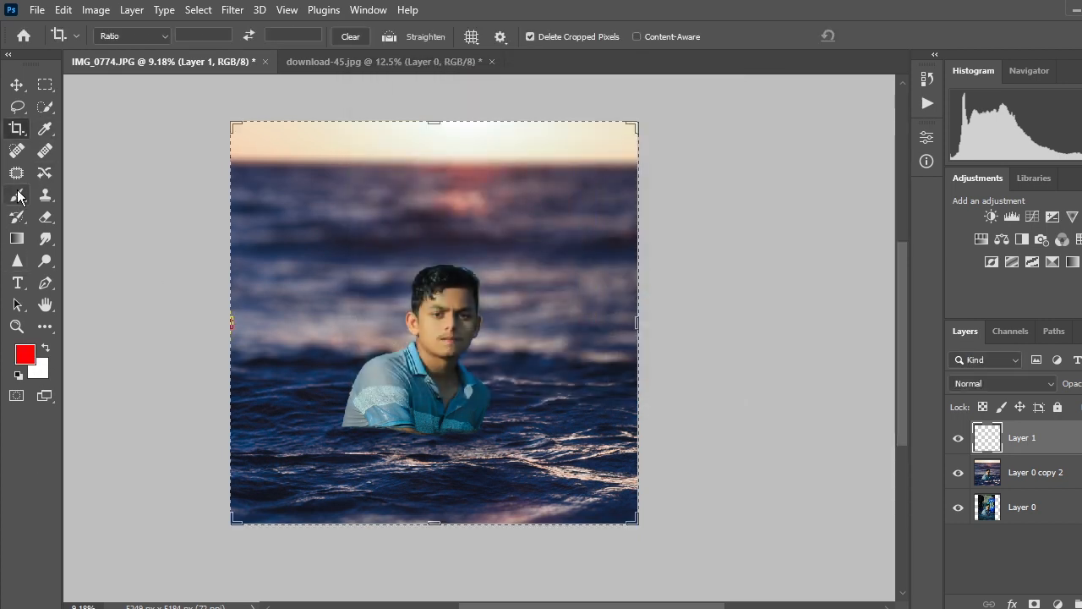
pyautogui.click(17, 195)
pyautogui.press(']')
pyautogui.press(']')
pyautogui.press(']')
pyautogui.press(']')
pyautogui.press(']')
pyautogui.click(457, 229)
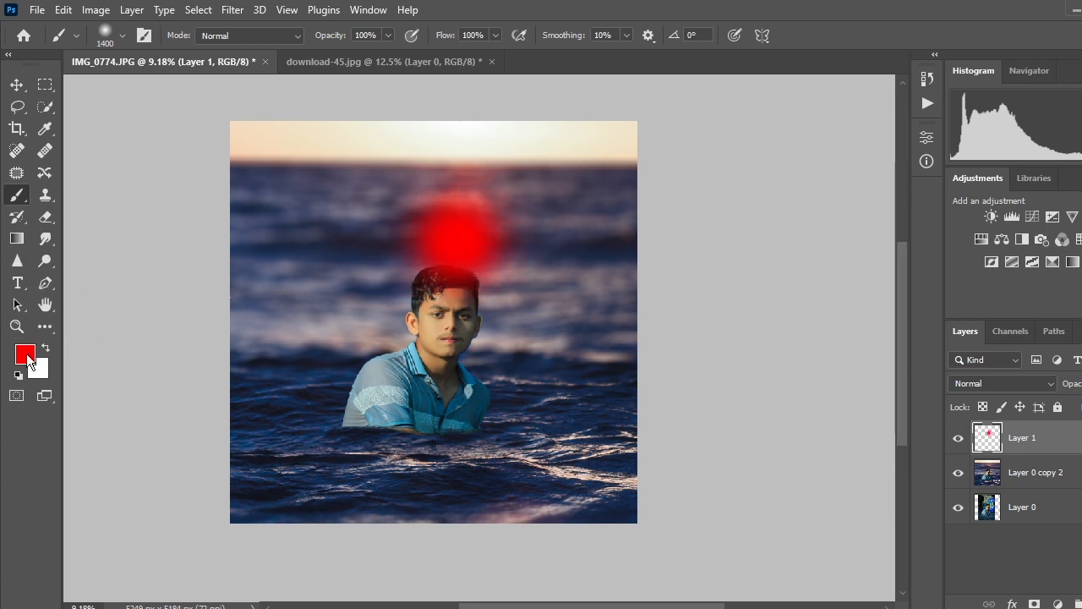
# Step: Paint a soft, very pale pink dab with a size 500 brush in the centre of the red glow
pyautogui.click(25, 354)
pyautogui.moveTo(439, 195); pyautogui.dragTo(364, 115)
pyautogui.click(737, 113)
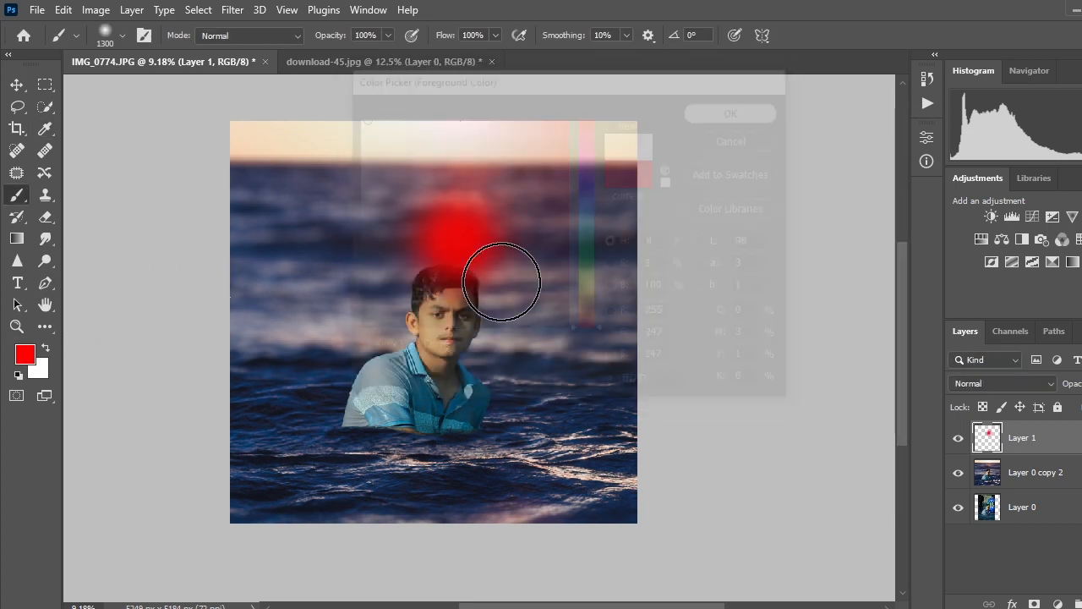
pyautogui.press('[')
pyautogui.press('[')
pyautogui.press('[')
pyautogui.press('[')
pyautogui.press('[')
pyautogui.press('[')
pyautogui.press('[')
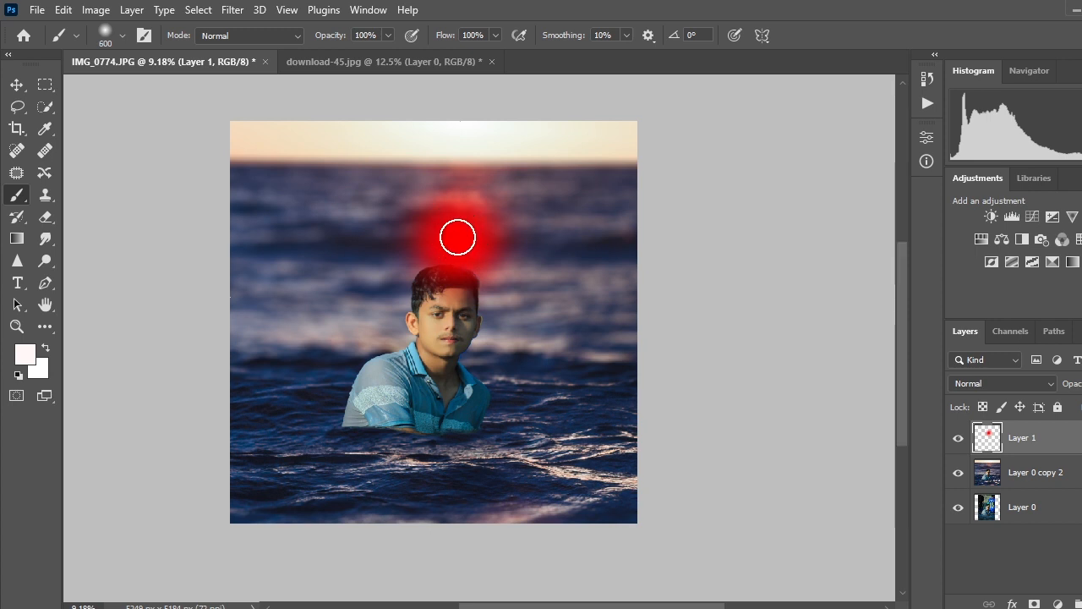
pyautogui.press('[')
pyautogui.click(456, 236)
# Step: Set the blend mode of the red glow layer to Screen
pyautogui.click(17, 88)
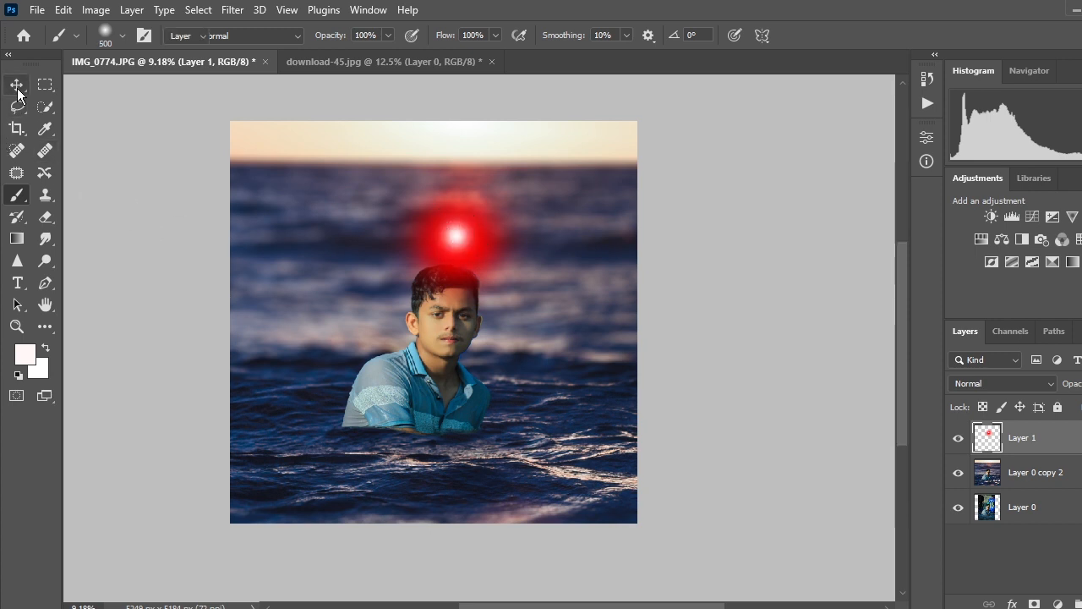
pyautogui.click(1015, 381)
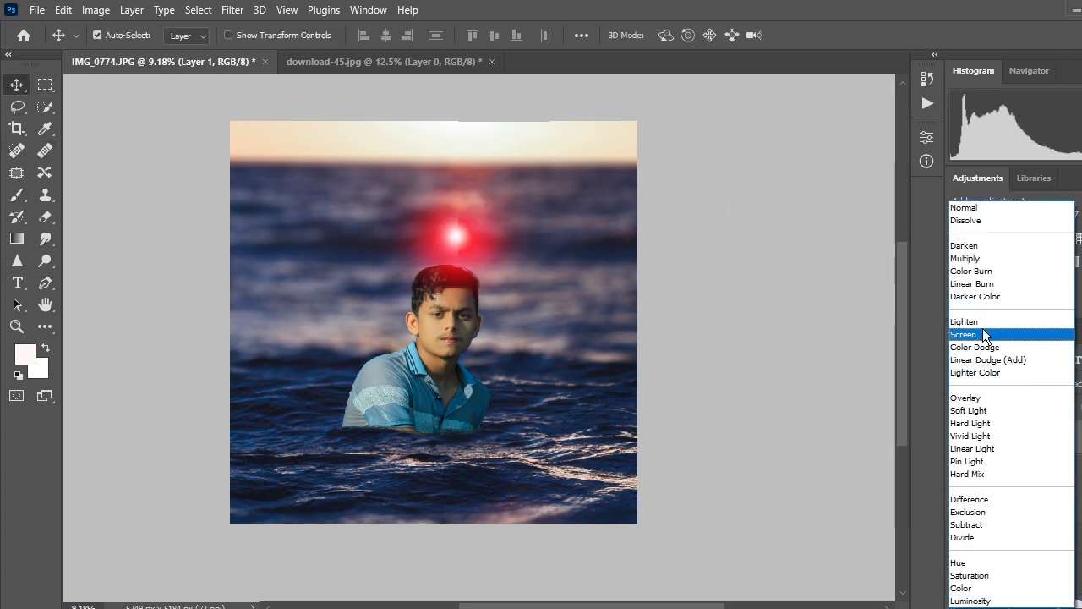
pyautogui.click(981, 334)
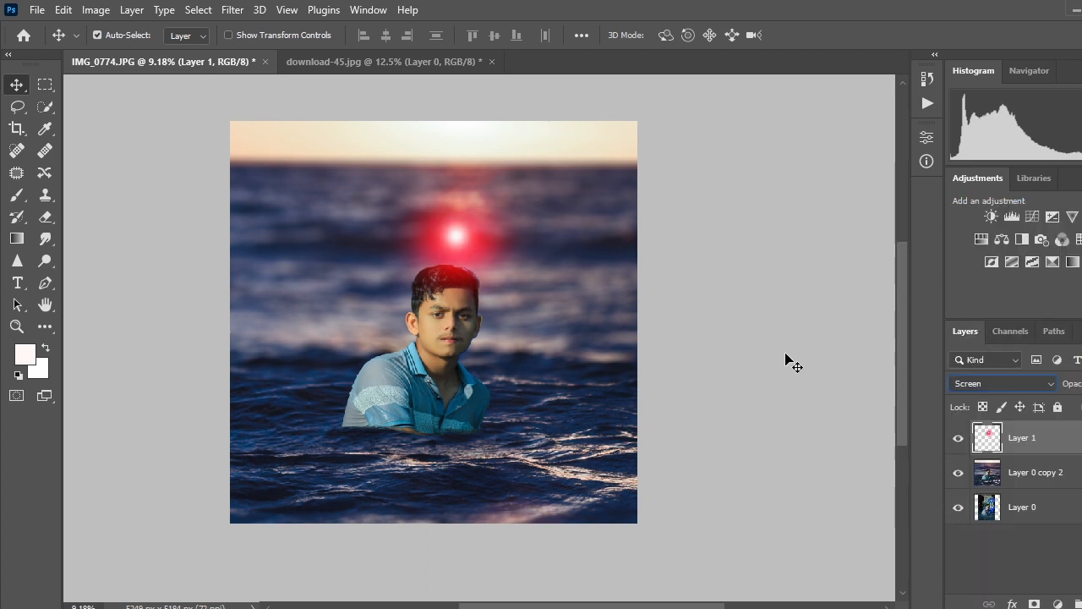
# Step: Enlarge the glow layer and move it up so it centres on the sun at the horizon, and apply the transform
pyautogui.hotkey('ctrl', 't')
pyautogui.moveTo(549, 329); pyautogui.dragTo(773, 552)
pyautogui.moveTo(675, 407); pyautogui.dragTo(553, 205)
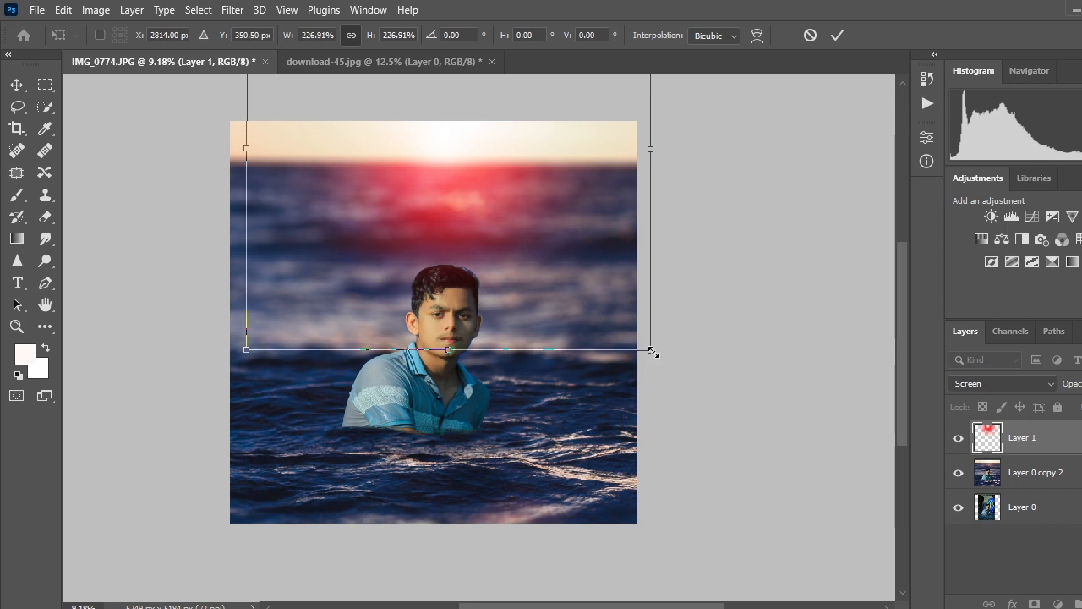
pyautogui.moveTo(652, 350); pyautogui.dragTo(688, 442)
pyautogui.moveTo(664, 371); pyautogui.dragTo(626, 319)
pyautogui.click(838, 36)
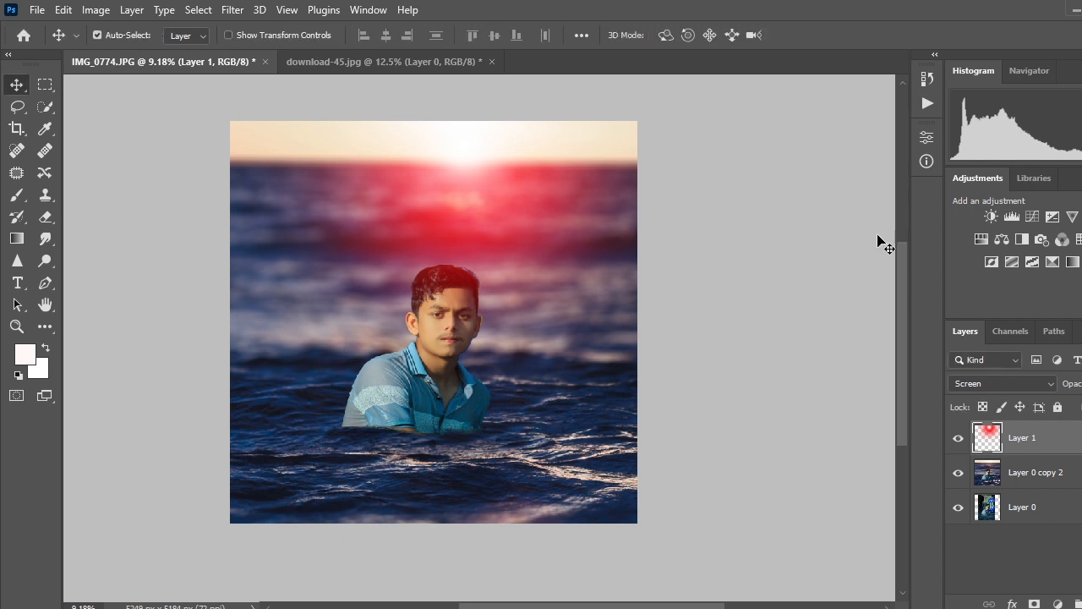
# Step: Adjust the glow layer to hue +22 and saturation -17, and lower the layer's opacity
pyautogui.hotkey('ctrl', 'u')
pyautogui.moveTo(871, 275)
pyautogui.mouseDown()
pyautogui.moveTo(826, 279)
pyautogui.moveTo(888, 280)
pyautogui.mouseUp()
pyautogui.moveTo(868, 315)
pyautogui.mouseDown()
pyautogui.moveTo(826, 316)
pyautogui.moveTo(853, 316)
pyautogui.mouseUp()
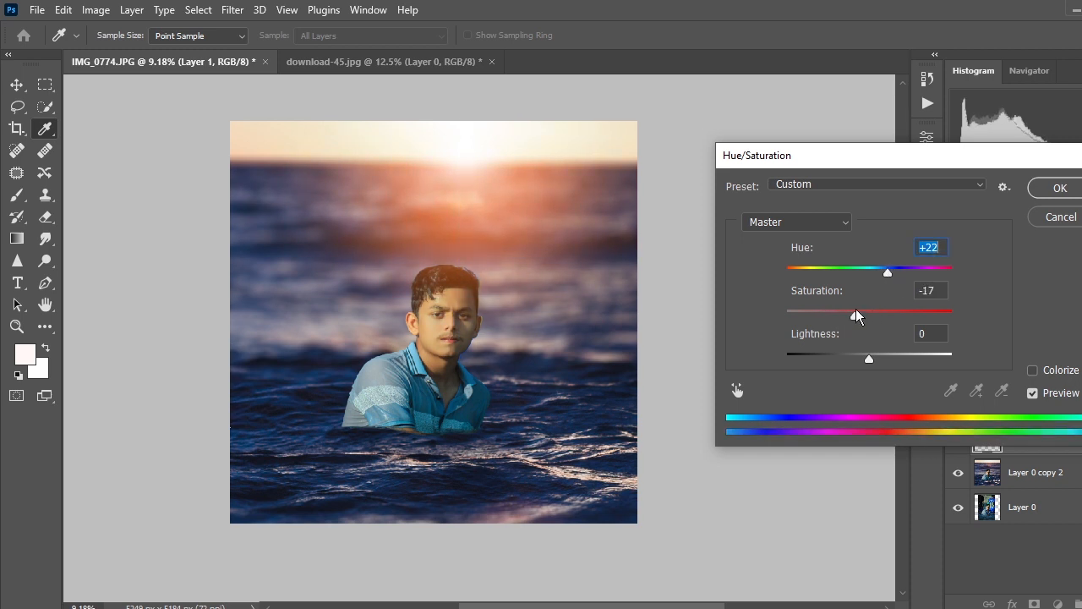
pyautogui.click(1061, 188)
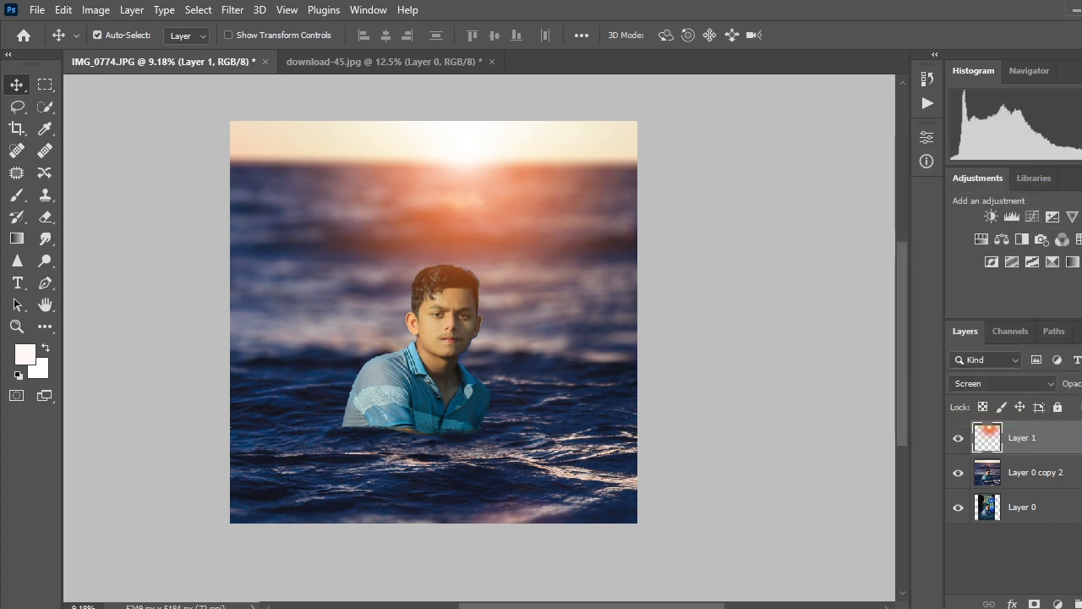
pyautogui.moveTo(1081, 428); pyautogui.dragTo(1081, 428)
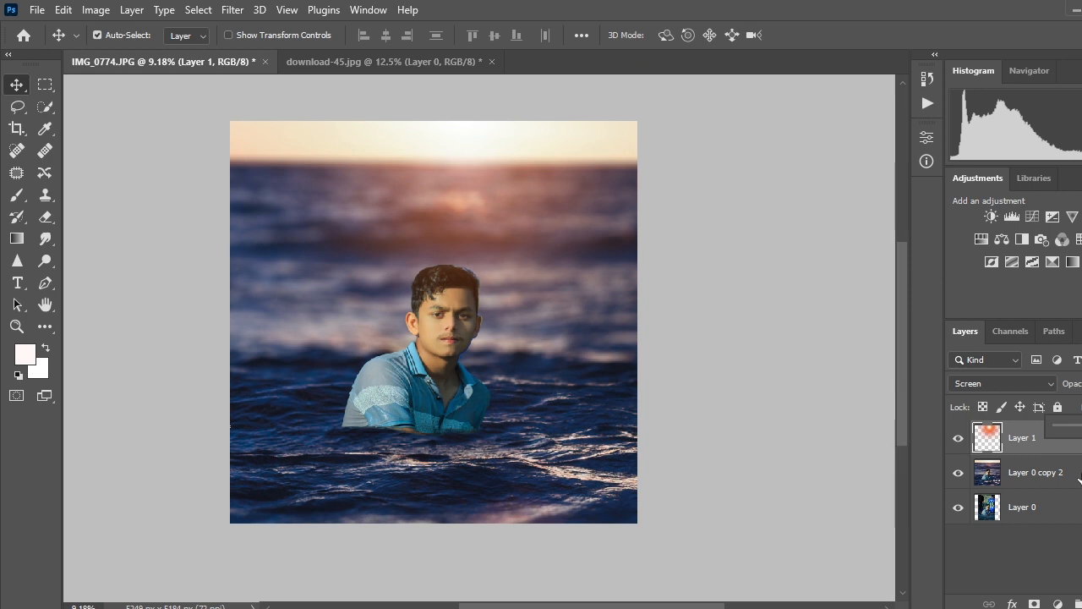
# Step: Merge the glow layer Layer 1 with the composite layer Layer 0 copy 2
pyautogui.rightClick(1080, 479)
pyautogui.click(1081, 484)
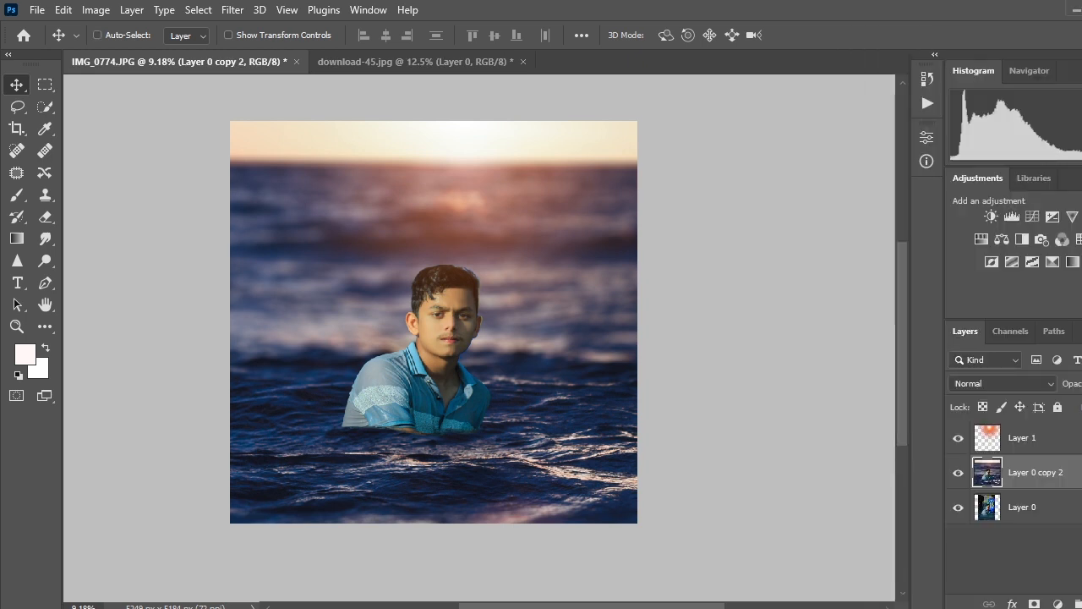
pyautogui.keyDown('ctrl'); pyautogui.click(1080, 439); pyautogui.keyUp('ctrl')
pyautogui.rightClick(1078, 442)
pyautogui.click(950, 525)
# Step: Duplicate the merged layer Layer 1, undoing its accidental deletion
pyautogui.scroll(-1, 580, 276)
pyautogui.scroll(8, 583, 282)
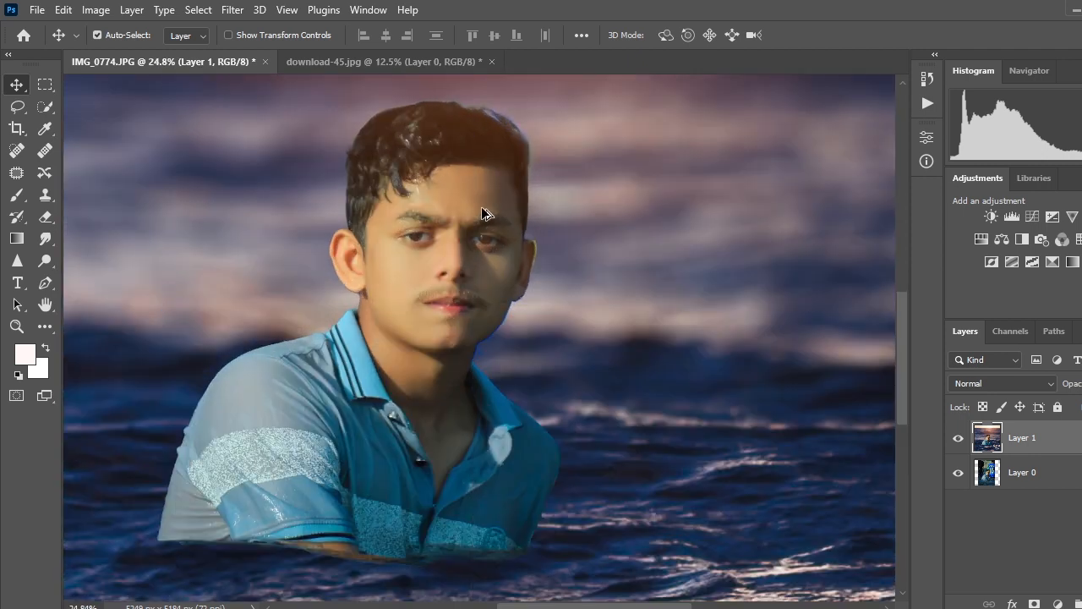
pyautogui.scroll(3, 482, 207)
pyautogui.moveTo(1079, 443); pyautogui.dragTo(1081, 604)
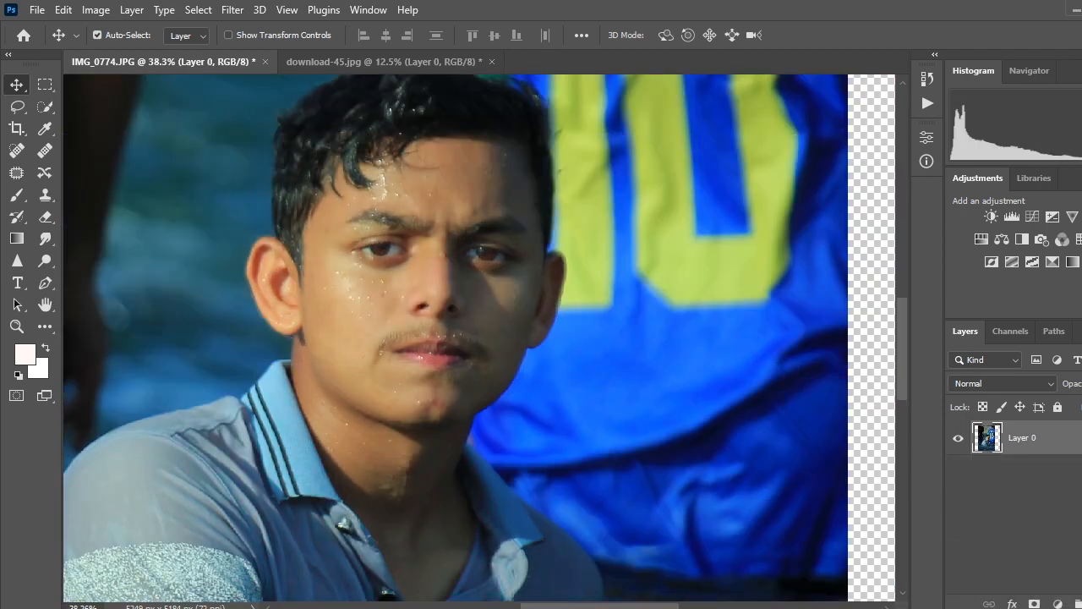
pyautogui.hotkey('ctrl', 'z')
pyautogui.moveTo(1064, 438); pyautogui.dragTo(1067, 599)
# Step: Lighten the man's face on the duplicate layer with the Dodge tool at size 150, Midtones range and 15% exposure
pyautogui.scroll(3, 370, 222)
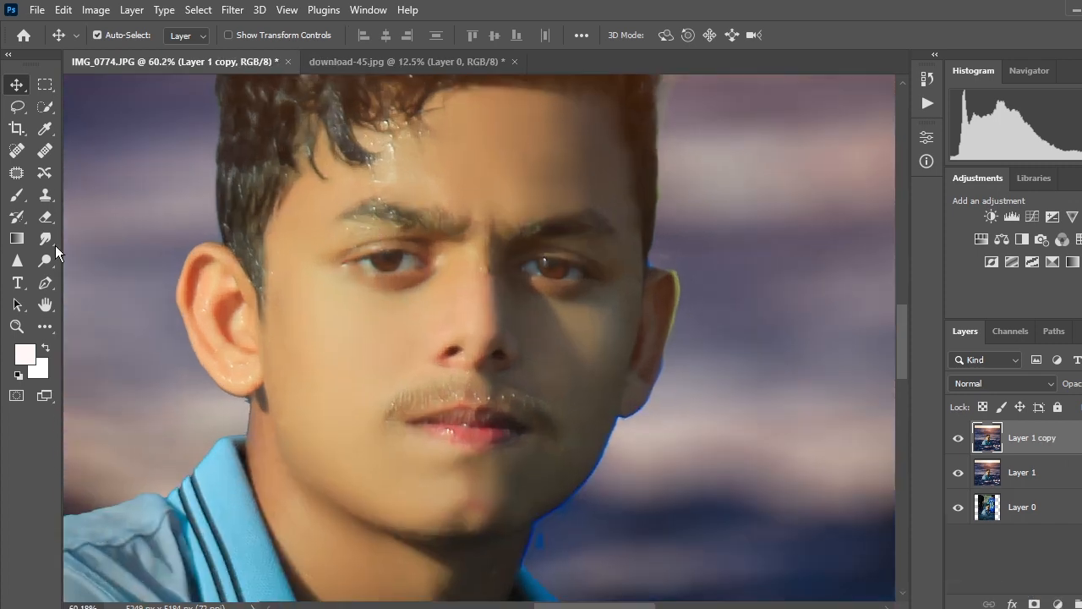
pyautogui.click(45, 260)
pyautogui.scroll(1, 493, 295)
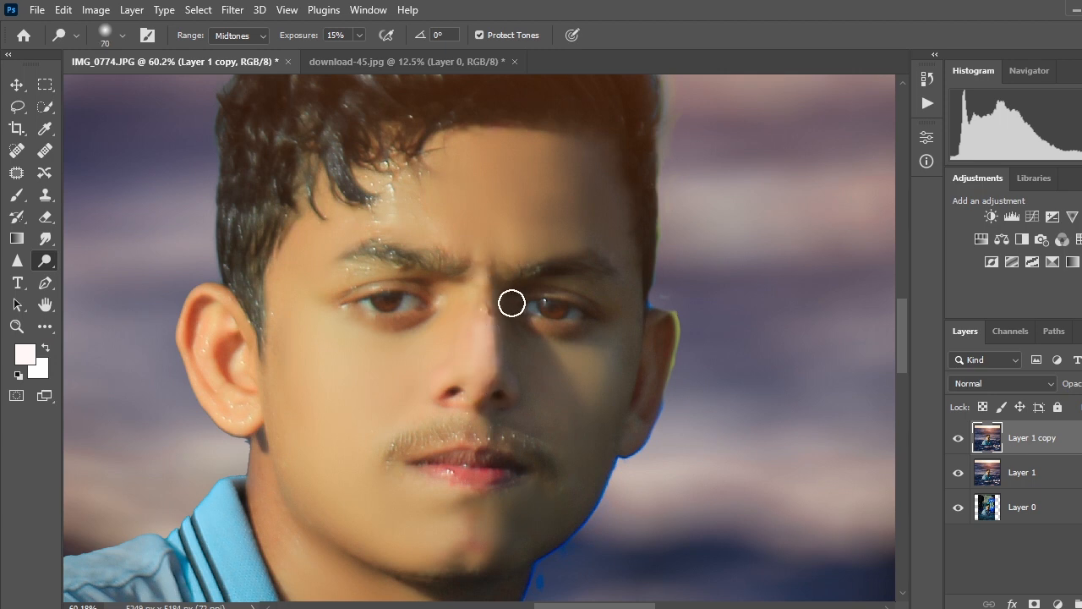
pyautogui.press(']')
pyautogui.press(']')
pyautogui.press(']')
pyautogui.press(']')
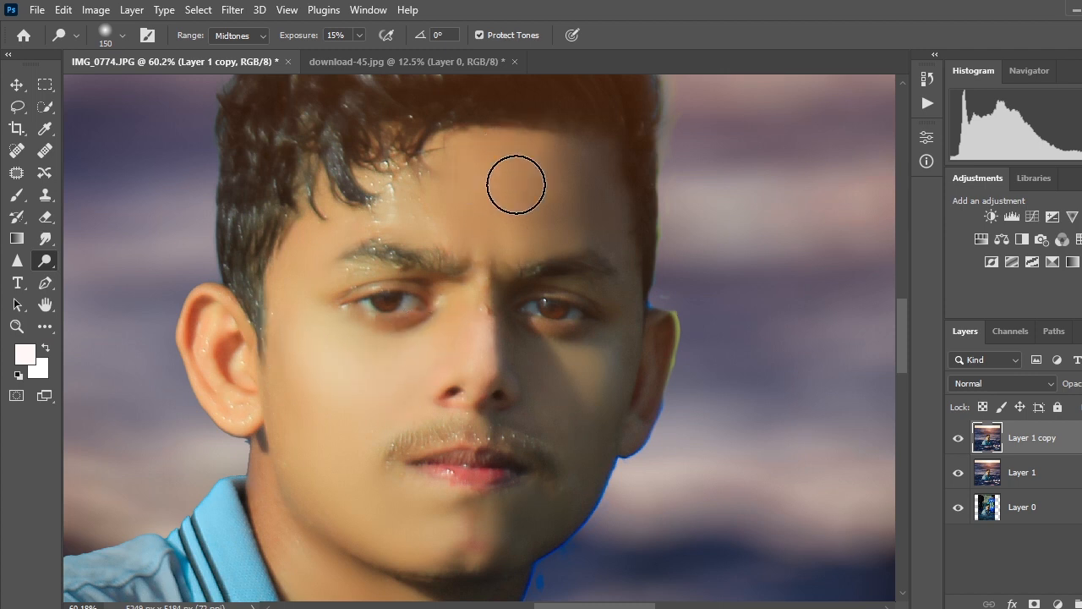
pyautogui.scroll(-2, 534, 449)
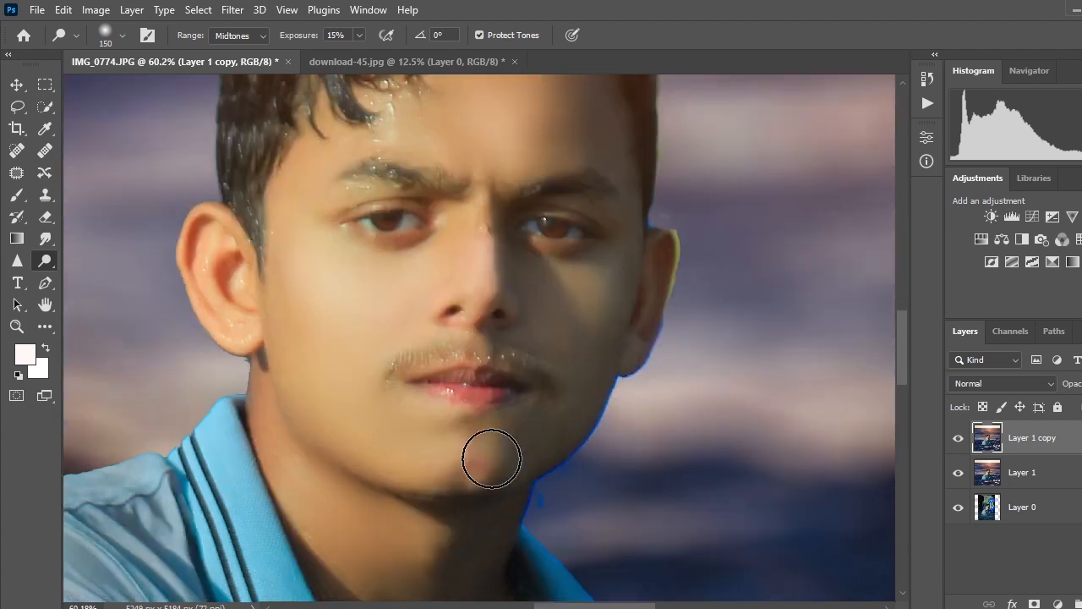
# Step: Merge the retouched Layer 1 copy with Layer 1
pyautogui.scroll(-5, 561, 469)
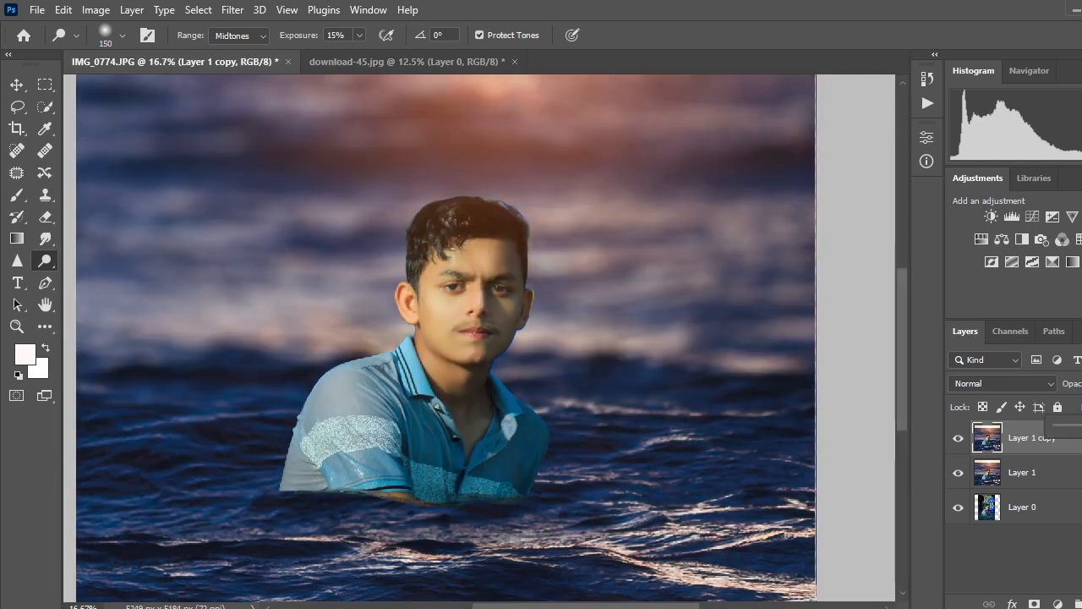
pyautogui.keyDown('shift'); pyautogui.click(1078, 474); pyautogui.keyUp('shift')
pyautogui.rightClick(1078, 475)
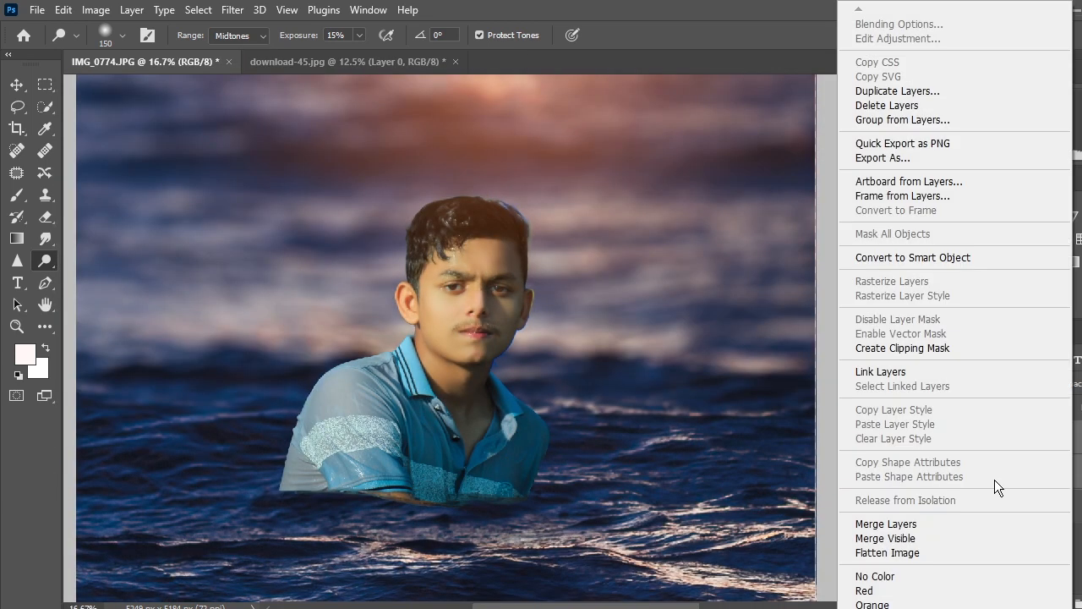
pyautogui.click(939, 521)
# Step: Add a Color Lookup adjustment layer above Layer 1 copy
pyautogui.click(233, 10)
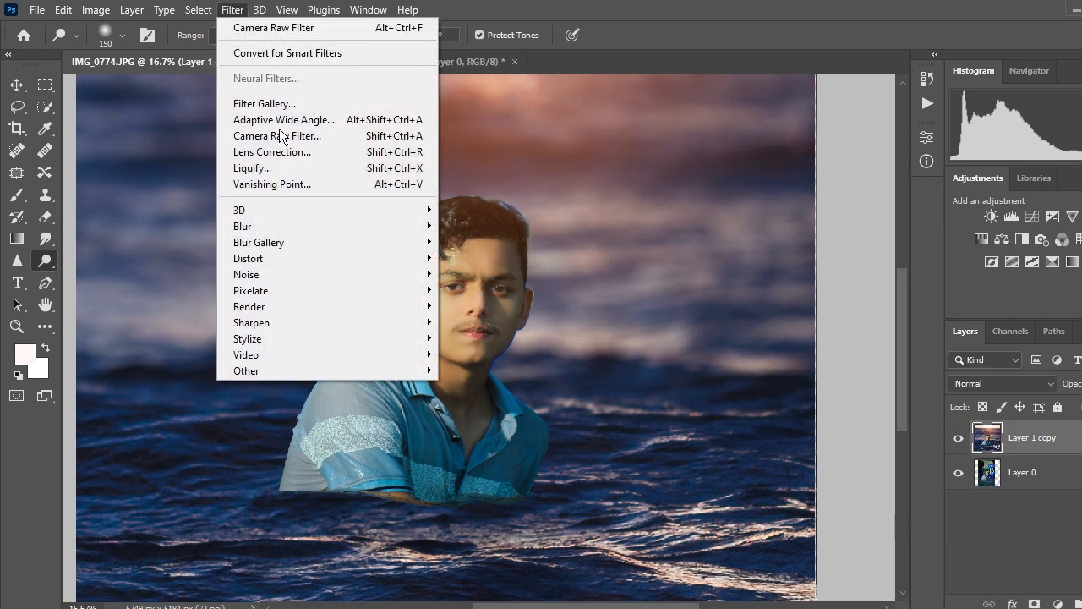
pyautogui.click(1060, 604)
pyautogui.click(1059, 604)
pyautogui.click(1059, 604)
pyautogui.click(1067, 522)
# Step: Try the 2Strip.look 3D LUT on the Color Lookup adjustment and cancel loading an external LUT file
pyautogui.click(837, 188)
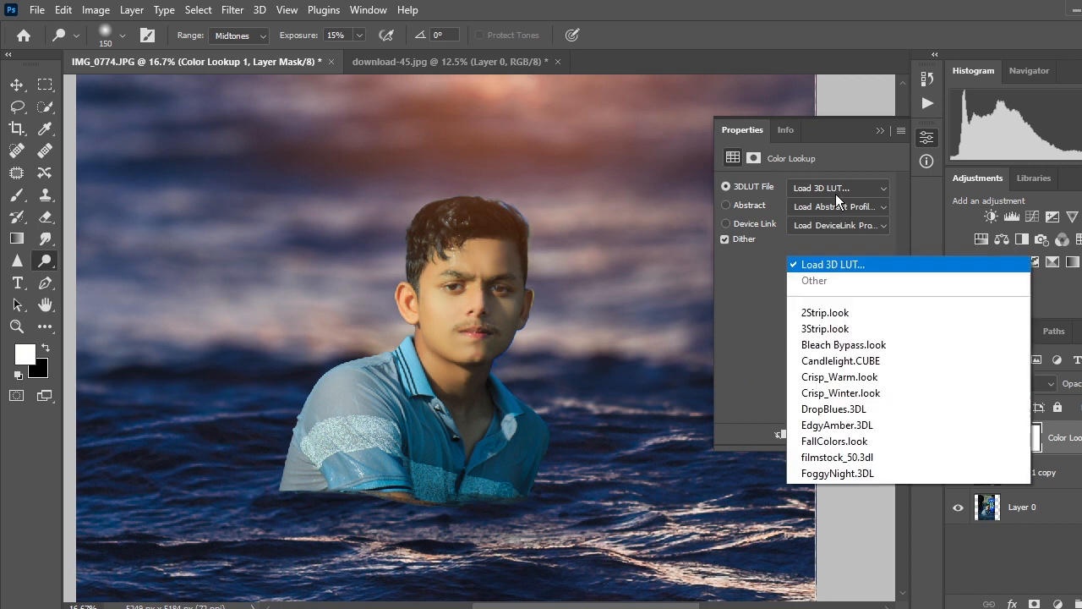
pyautogui.click(858, 52)
pyautogui.press('Down')
pyautogui.press('Down')
pyautogui.press('Up')
pyautogui.press('Up')
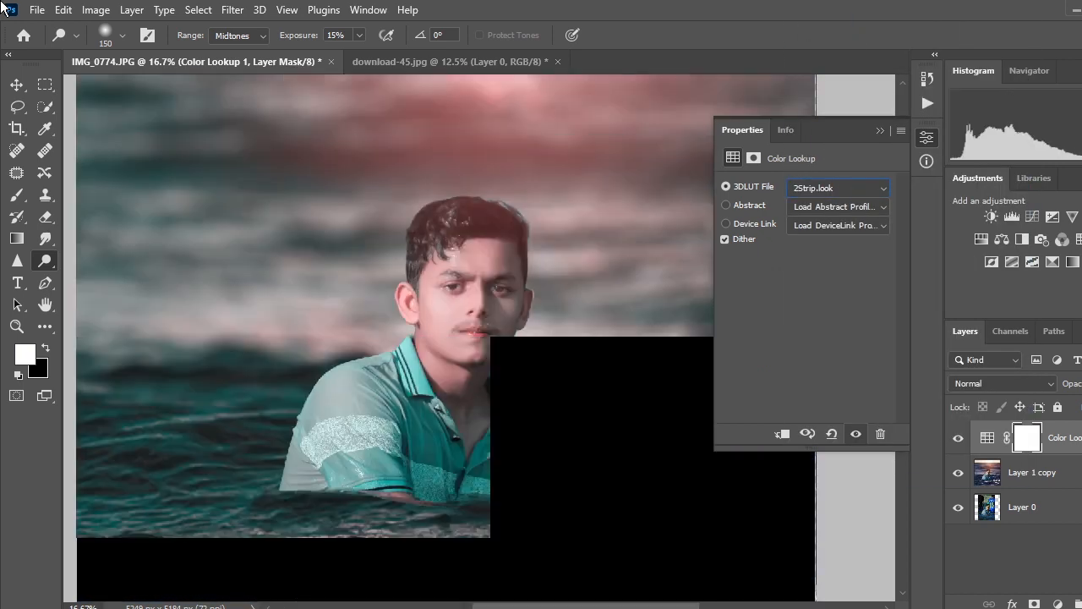
pyautogui.press('Up')
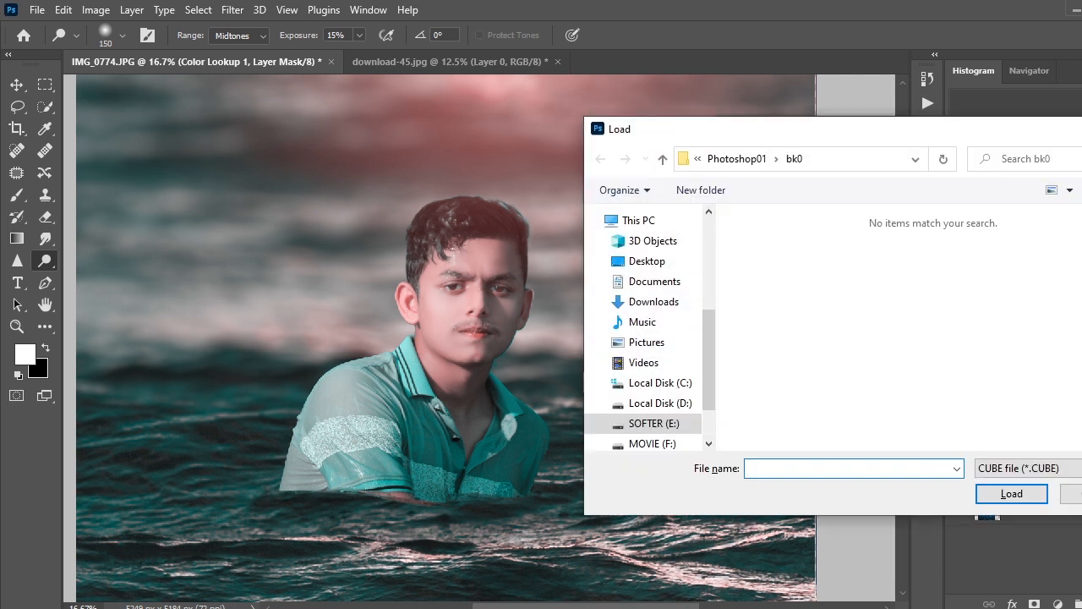
pyautogui.press('Escape')
# Step: Try several 3D LUTs on the Color Lookup adjustment, including Crisp_Warm.look, and settle on FallColors.look
pyautogui.click(987, 438)
pyautogui.click(828, 195)
pyautogui.click(817, 88)
pyautogui.press('Down')
pyautogui.press('Down')
pyautogui.press('Down')
pyautogui.press('Down')
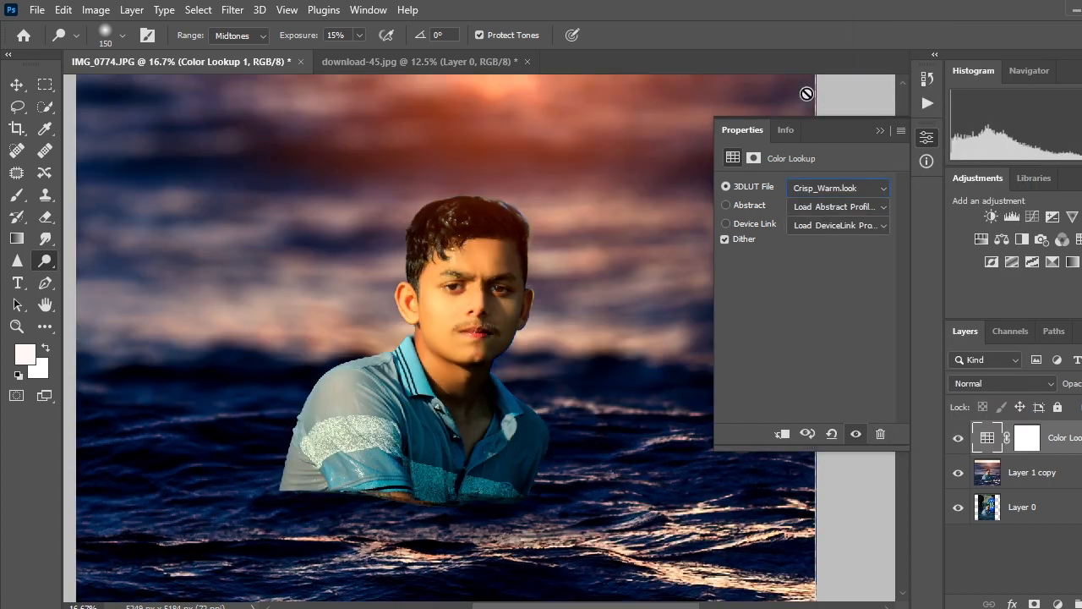
pyautogui.press('Up')
pyautogui.press('Down')
pyautogui.press('Down')
pyautogui.press('Down')
pyautogui.press('Down')
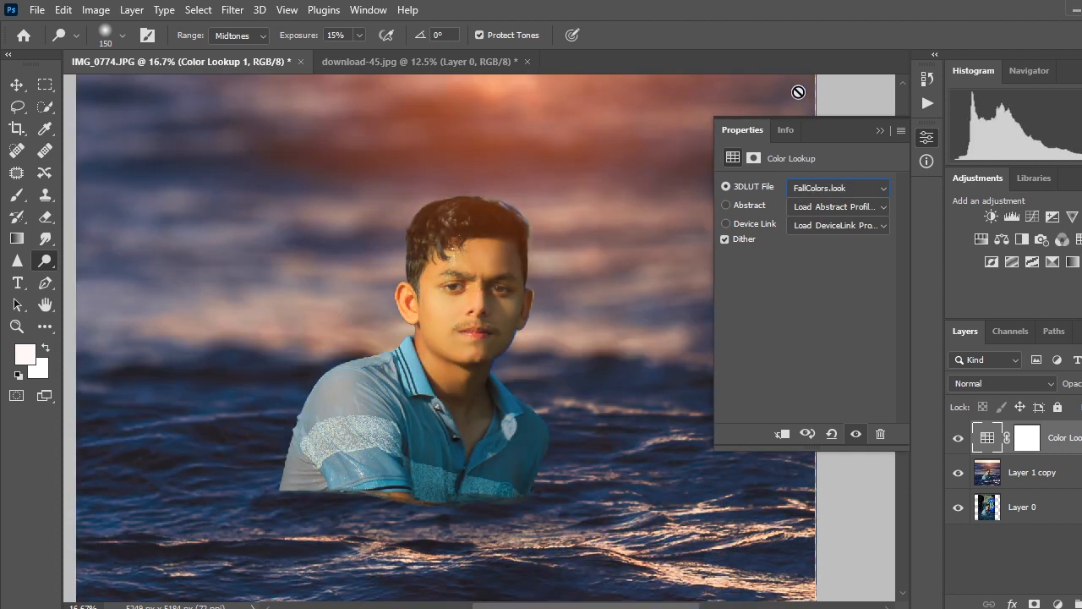
pyautogui.click(879, 131)
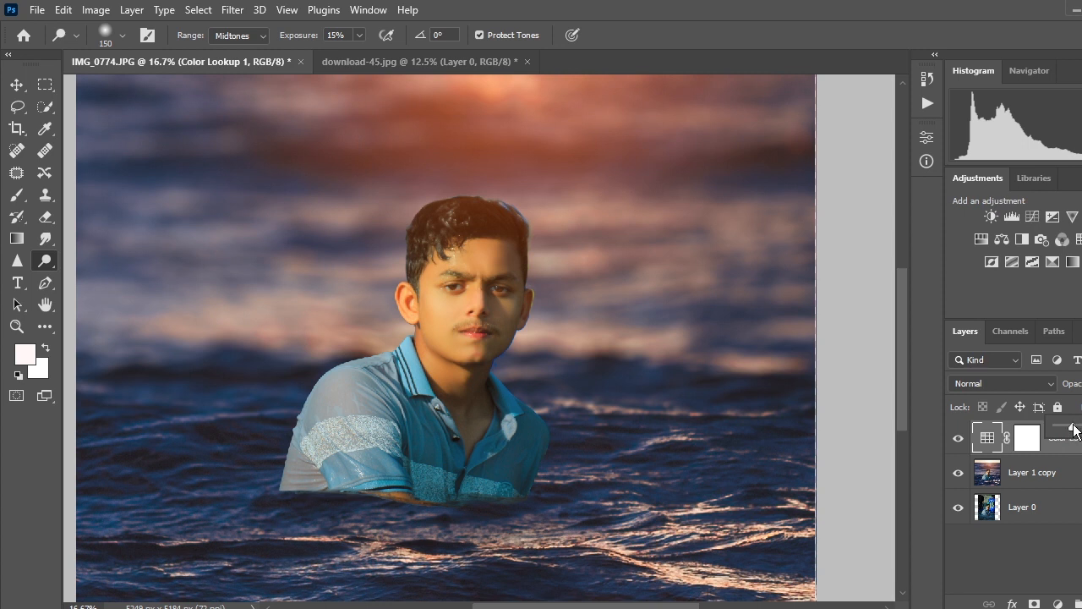
# Step: Merge the Color Lookup adjustment layer with Layer 1 copy
pyautogui.click(1063, 472)
pyautogui.keyDown('ctrl'); pyautogui.click(1071, 449); pyautogui.keyUp('ctrl')
pyautogui.rightClick(1070, 449)
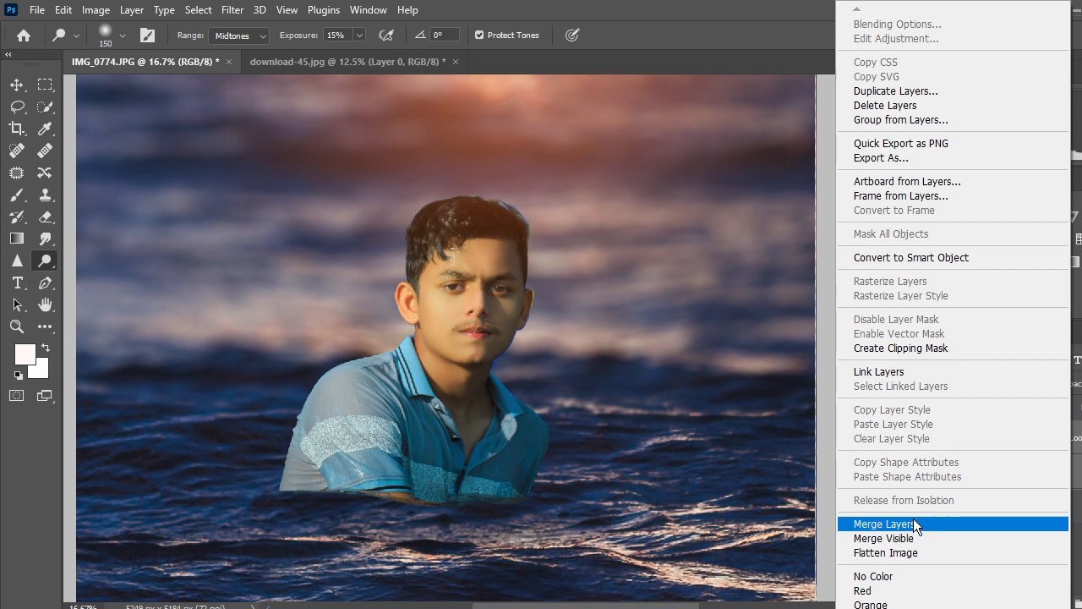
pyautogui.click(913, 524)
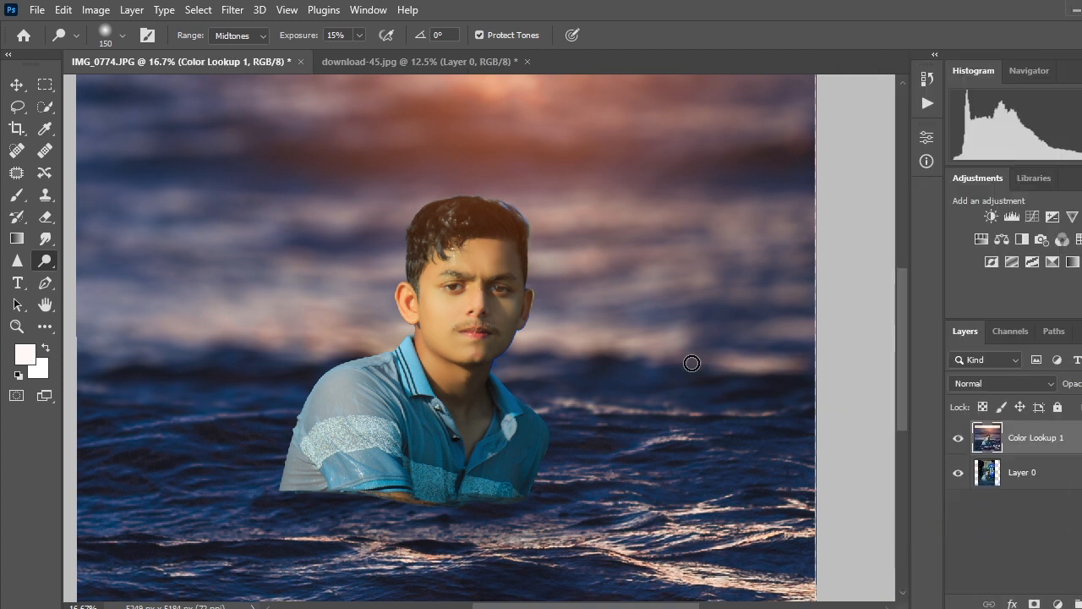
# Step: Examine the merged composite at different magnifications
pyautogui.hotkey('ctrl', '-')
pyautogui.hotkey('ctrl', '-')
pyautogui.hotkey('ctrl', '+')
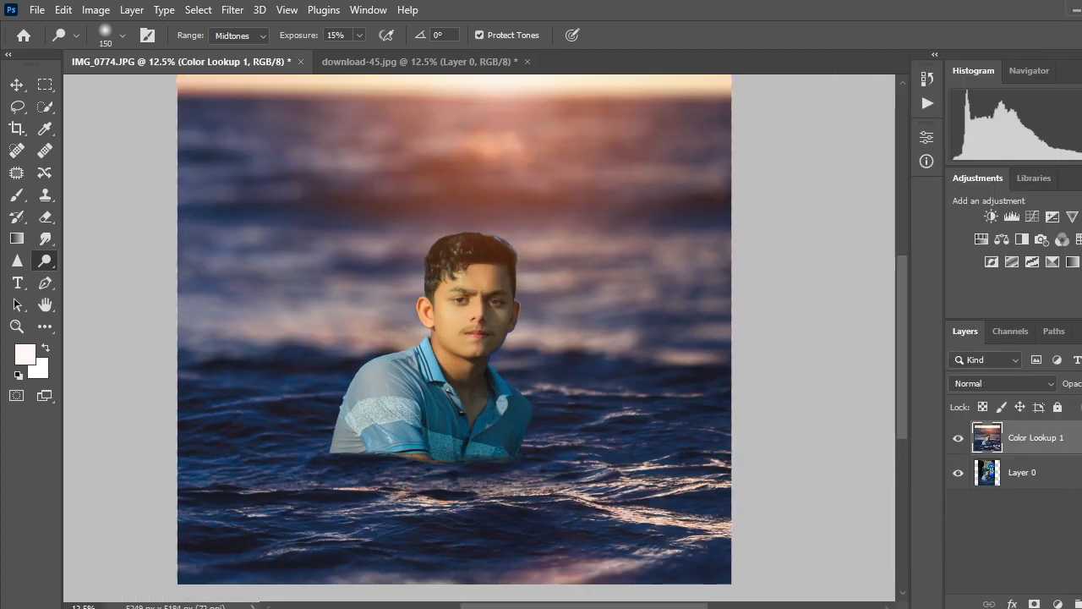
pyautogui.click(17, 86)
pyautogui.scroll(-3, 499, 335)
pyautogui.scroll(2, 563, 380)
pyautogui.scroll(-4, 562, 380)
pyautogui.scroll(2, 584, 398)
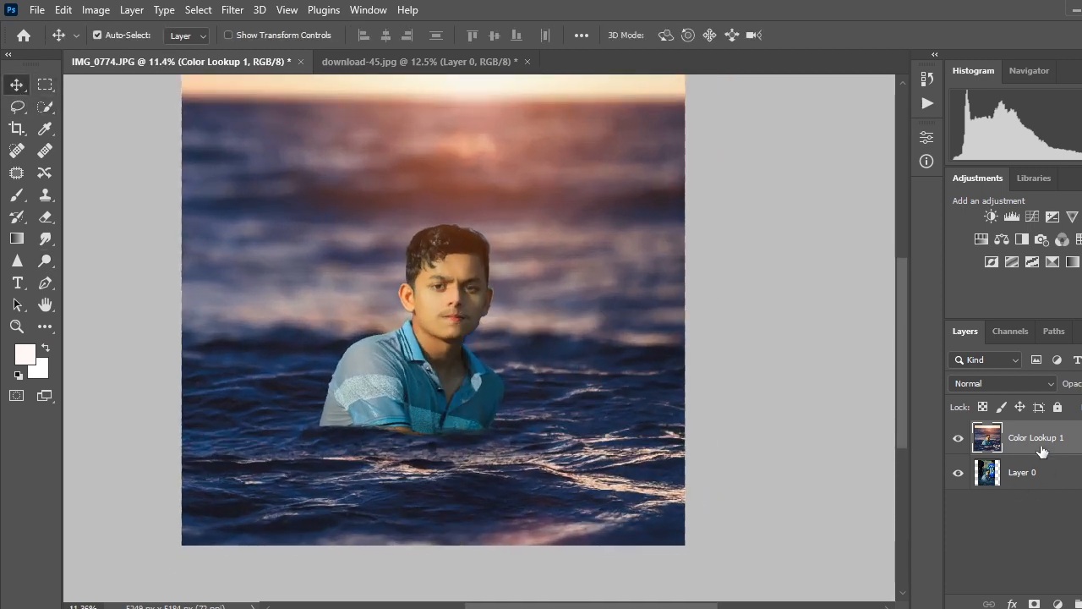
# Step: Apply the Camera Raw Filter to the Color Lookup 1 layer with one Effects value slightly reduced
pyautogui.click(248, 10)
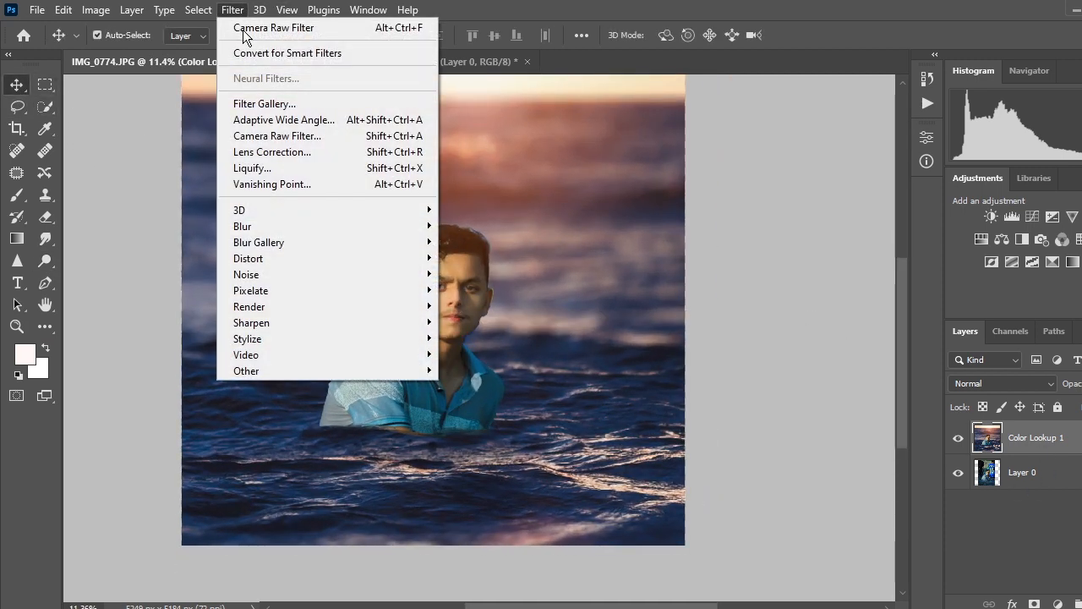
pyautogui.click(258, 138)
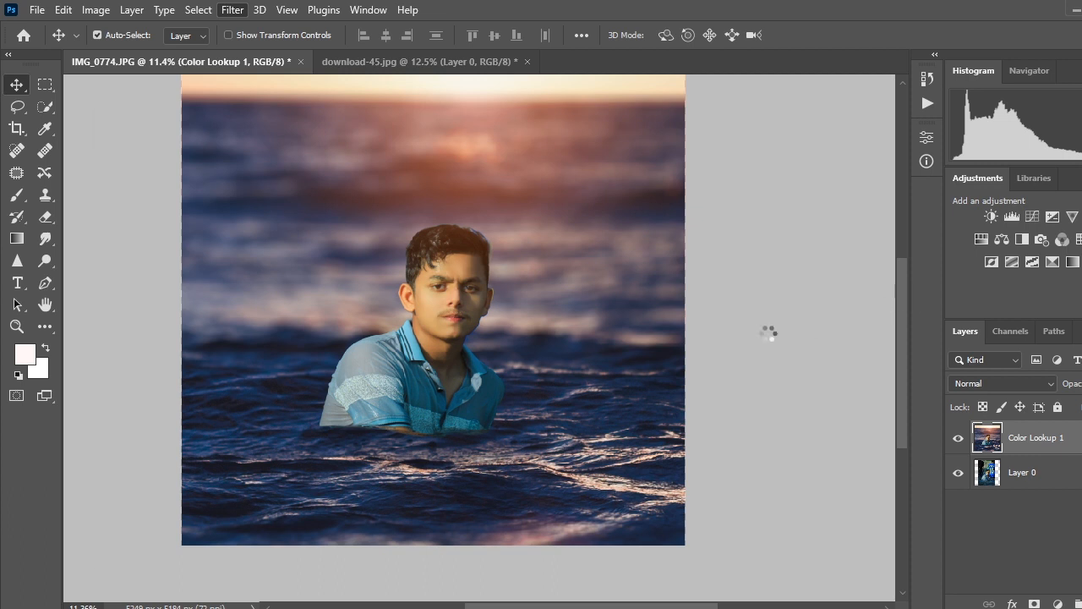
pyautogui.scroll(-3, 933, 438)
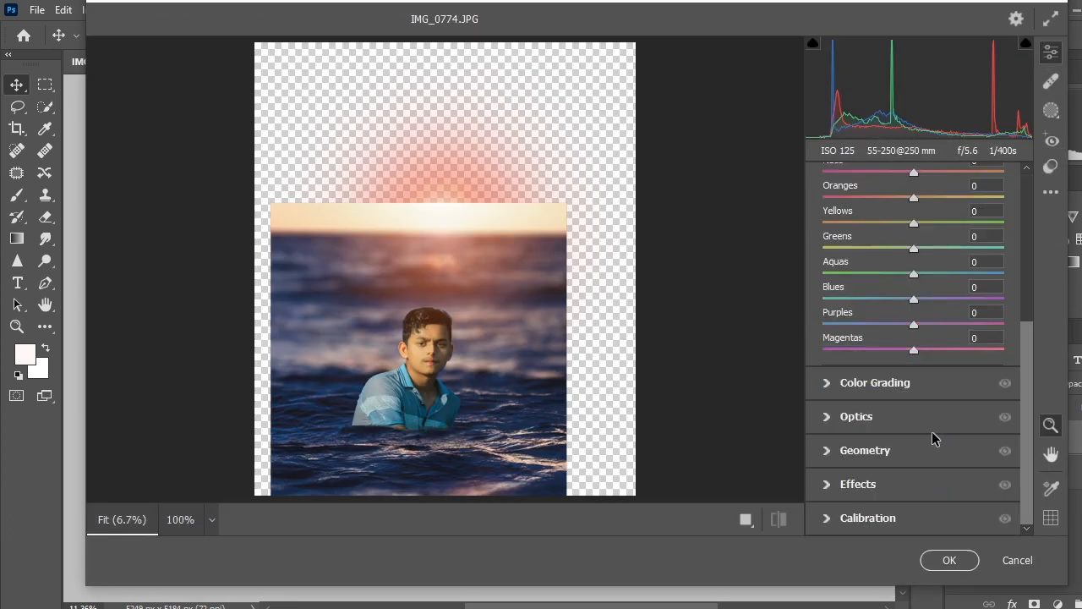
pyautogui.click(882, 488)
pyautogui.moveTo(913, 489); pyautogui.dragTo(900, 496)
pyautogui.click(950, 559)
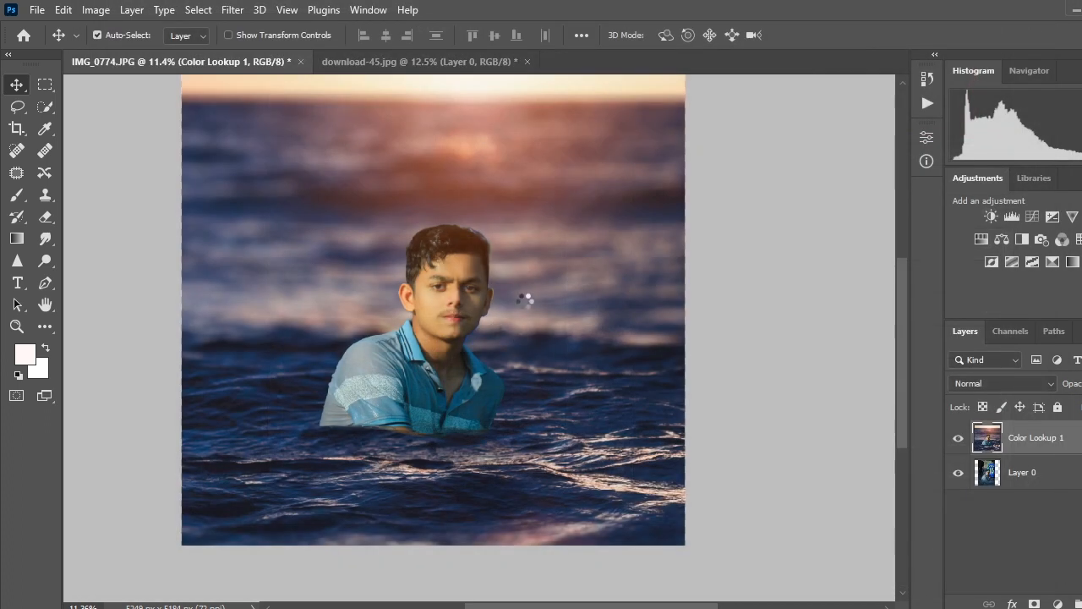
pyautogui.click(17, 128)
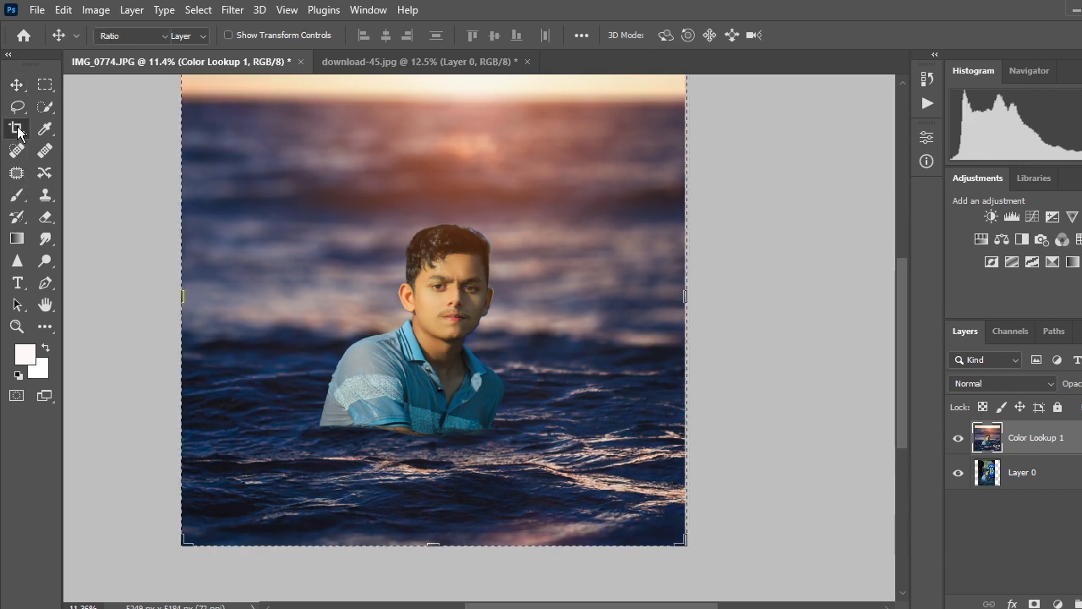
pyautogui.click(484, 290)
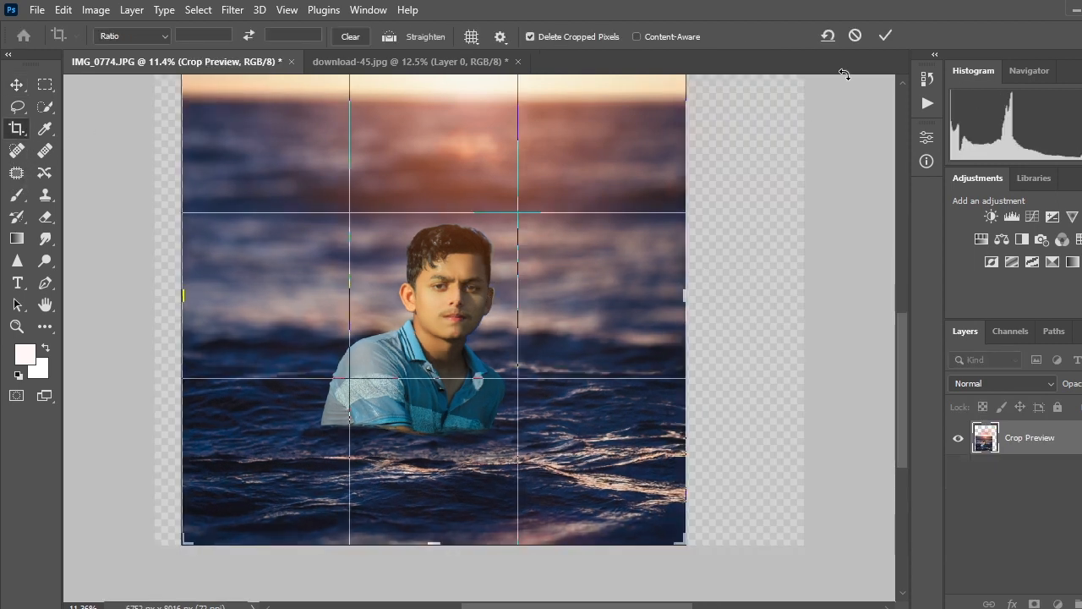
pyautogui.click(855, 41)
pyautogui.click(17, 85)
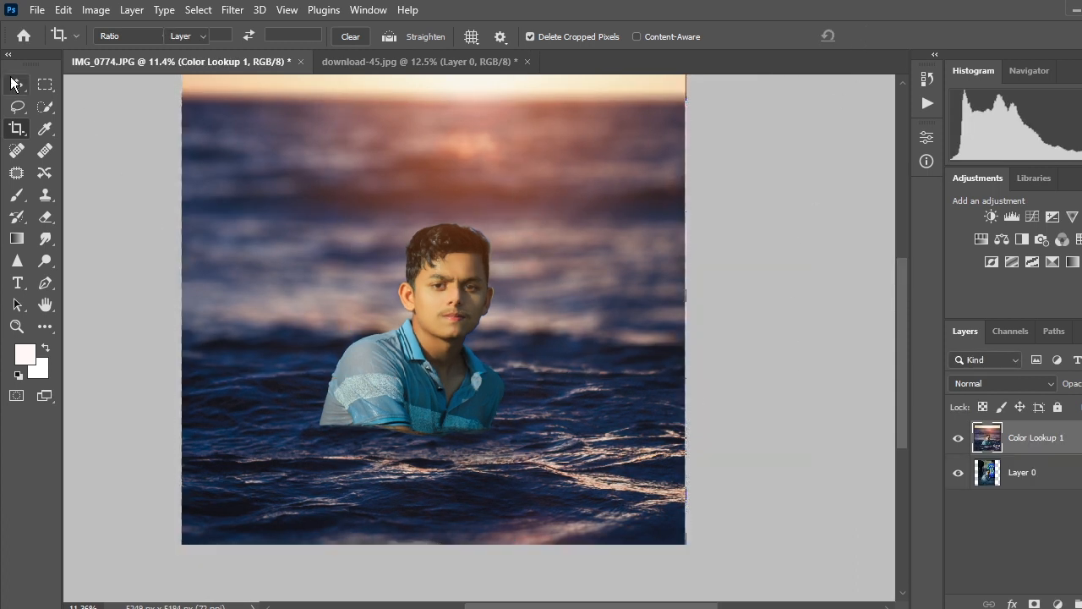
# Step: Compare the composite with the original photo by hiding and showing the Color Lookup 1 layer
pyautogui.scroll(-2, 534, 329)
pyautogui.scroll(2, 541, 338)
pyautogui.scroll(2, 543, 343)
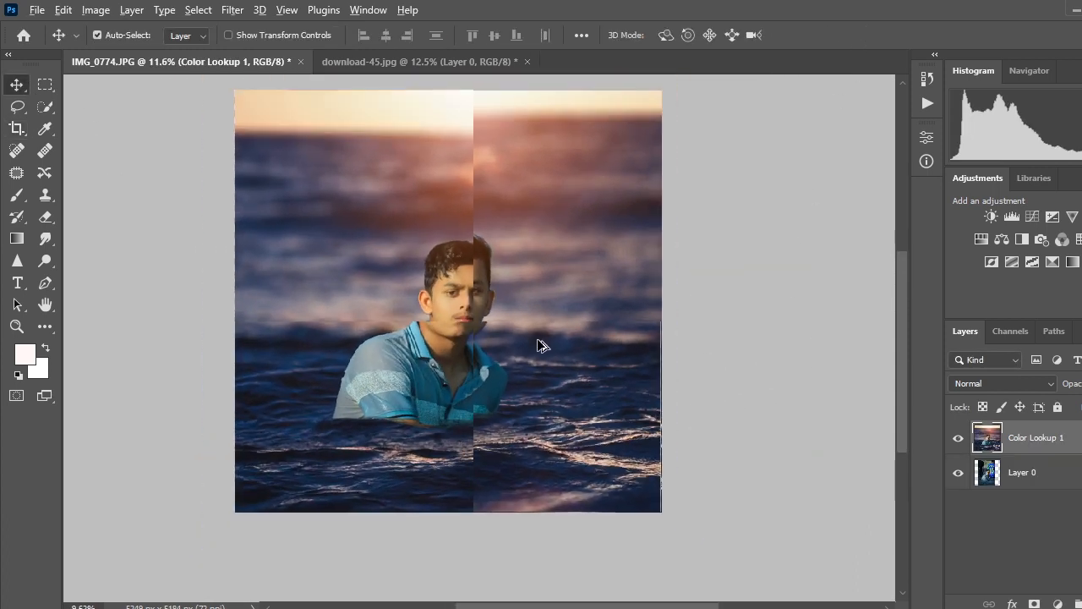
pyautogui.click(959, 439)
pyautogui.click(960, 441)
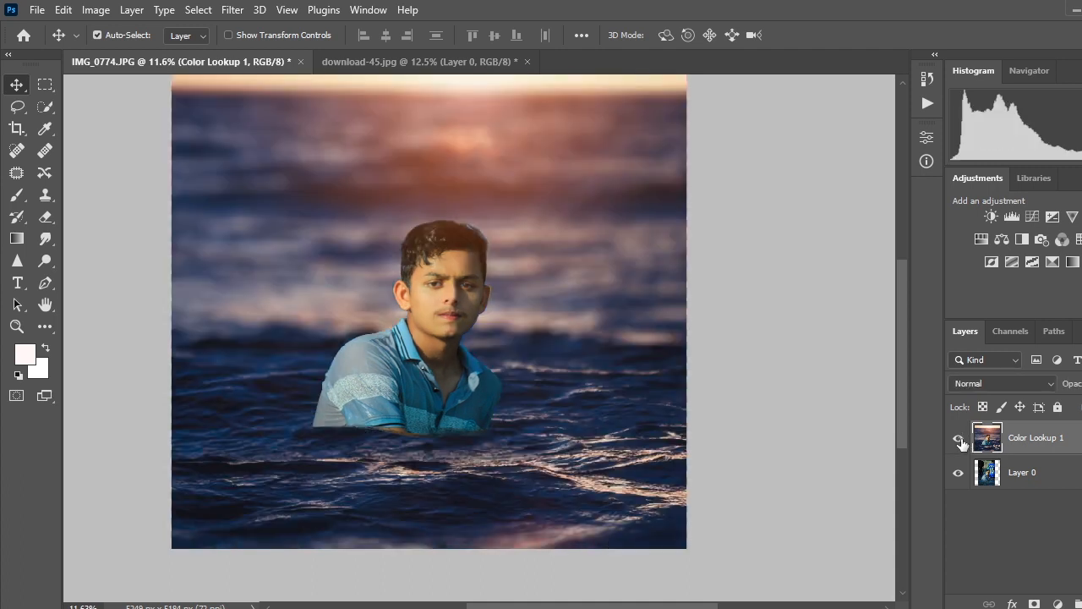
pyautogui.click(960, 440)
pyautogui.click(959, 439)
pyautogui.click(959, 438)
pyautogui.click(960, 439)
pyautogui.click(960, 440)
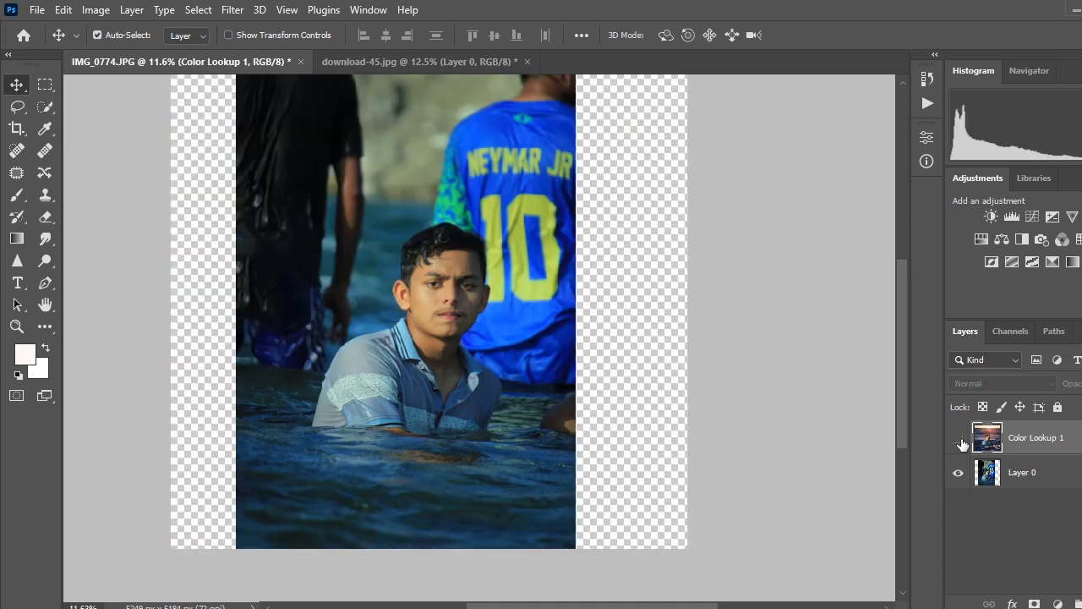
pyautogui.click(959, 440)
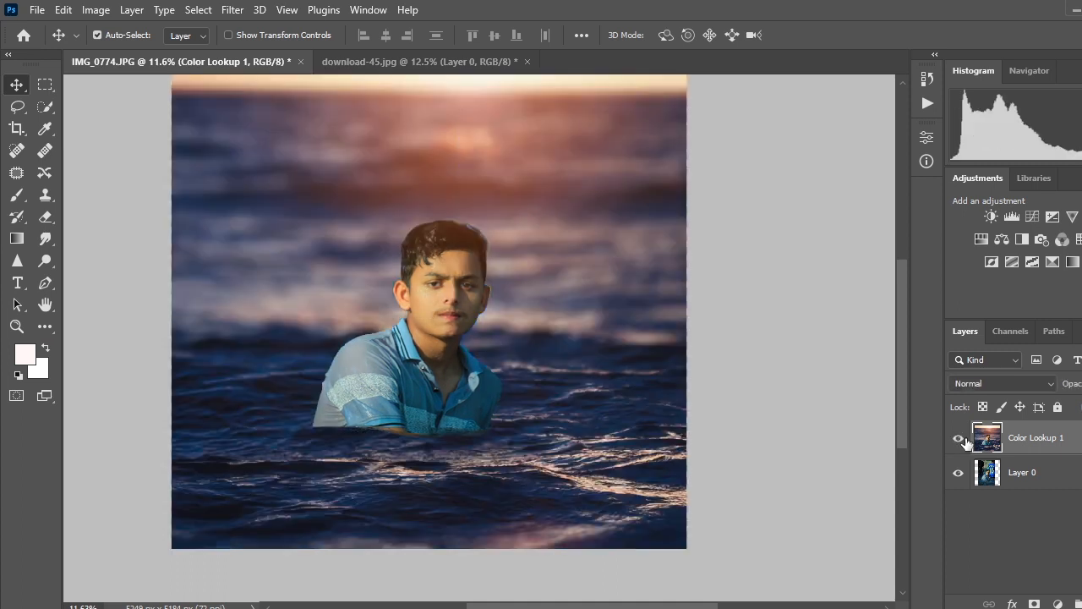
# Step: Merge the visible layers Color Lookup 1 and Layer 0 into one layer
pyautogui.rightClick(1034, 449)
pyautogui.click(913, 534)
pyautogui.scroll(-3, 628, 406)
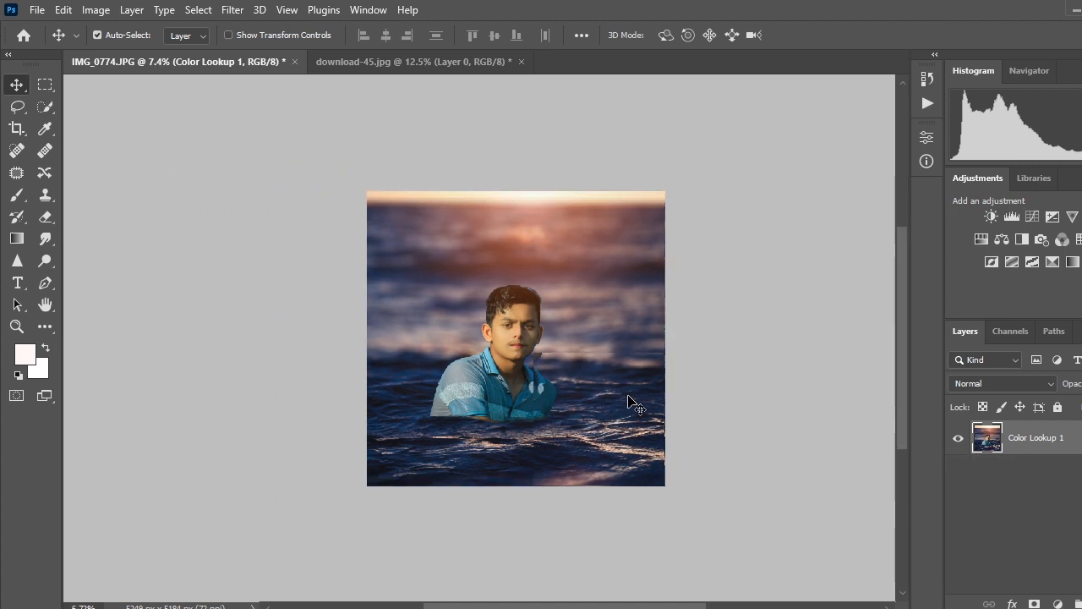
pyautogui.scroll(2, 628, 405)
# Step: Crop the image to the current canvas bounds with cropped pixels deleted
pyautogui.click(18, 129)
pyautogui.click(696, 164)
pyautogui.press('Return')
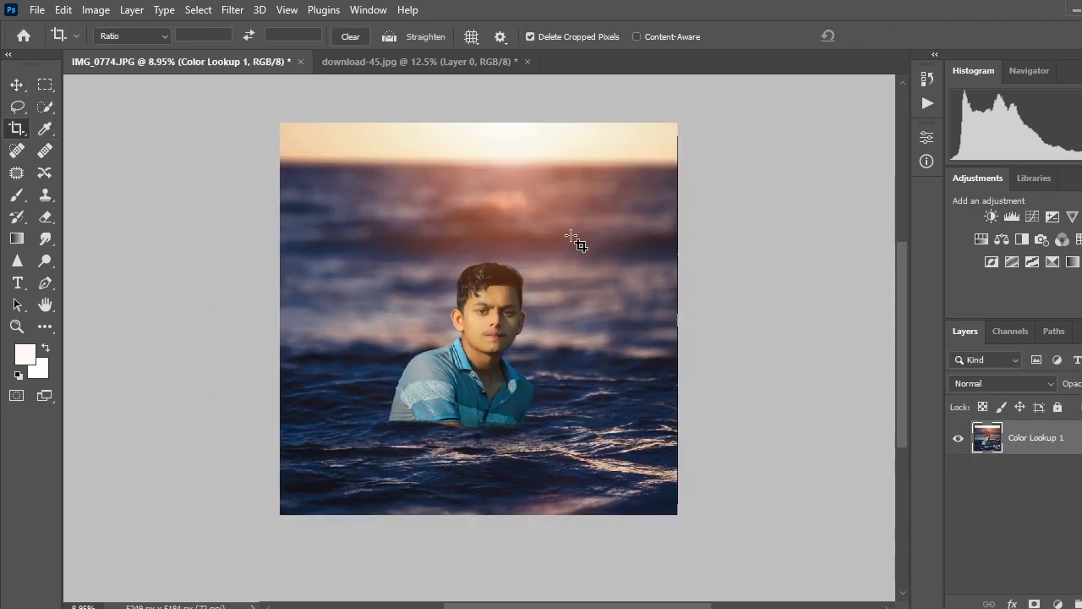
pyautogui.click(17, 83)
pyautogui.scroll(2, 368, 245)
pyautogui.scroll(-2, 642, 346)
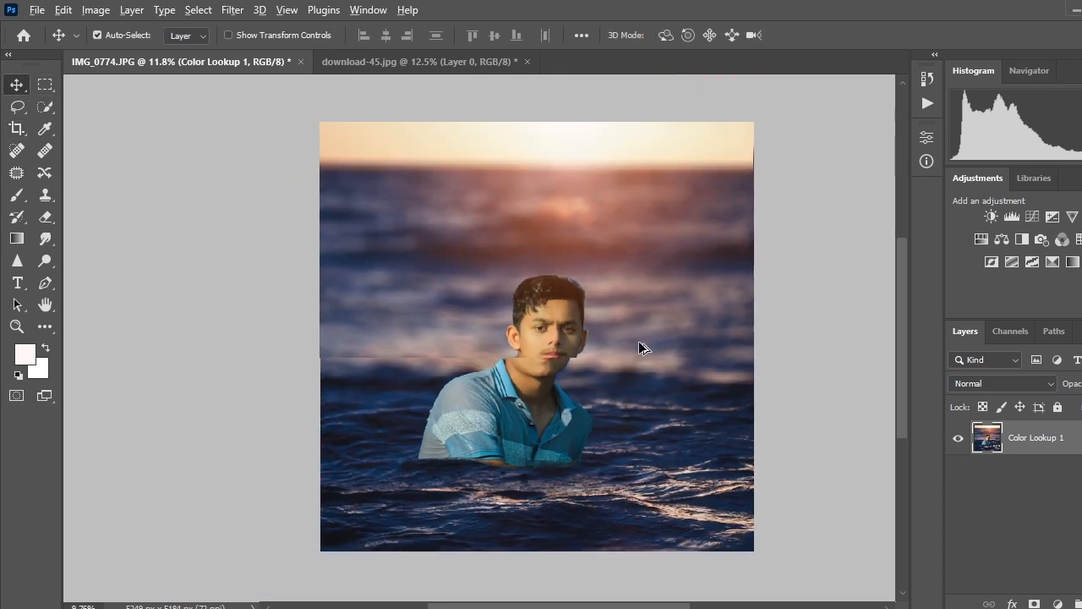
pyautogui.click(572, 596)
pyautogui.hscroll(3, 386, 447)
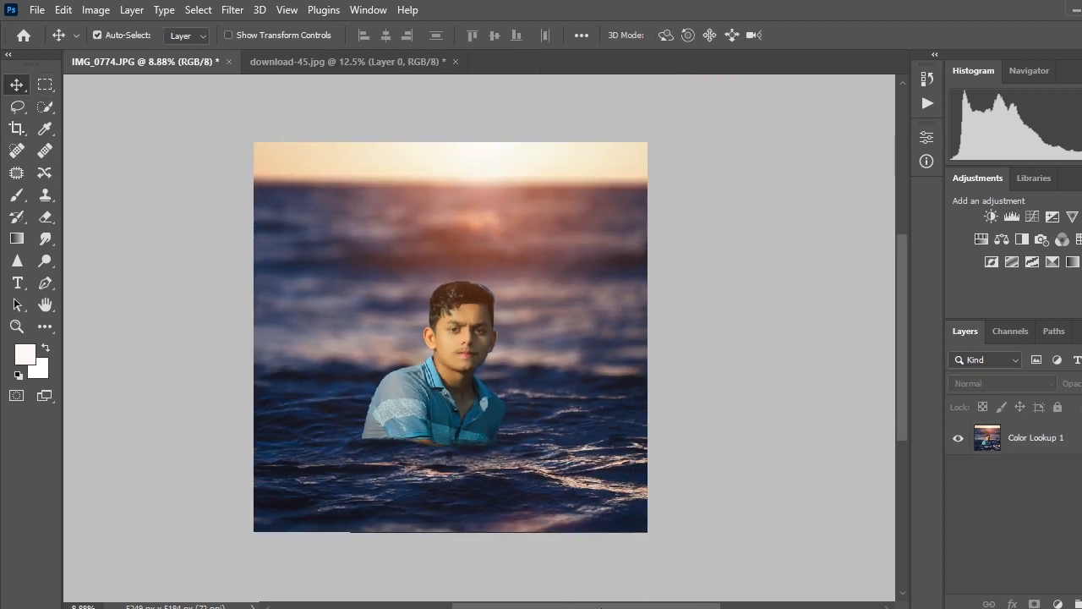
# Step: Stroke the Color Lookup 1 layer with a 10 px near-white outline, centred, in Normal mode at 100% opacity
pyautogui.click(64, 10)
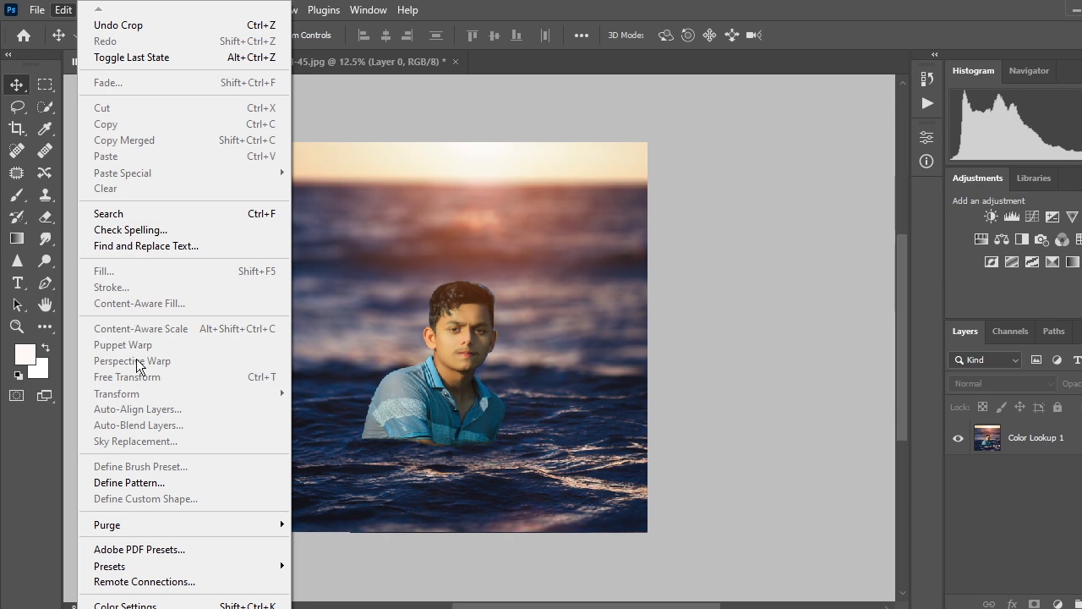
pyautogui.click(1057, 454)
pyautogui.click(1058, 454)
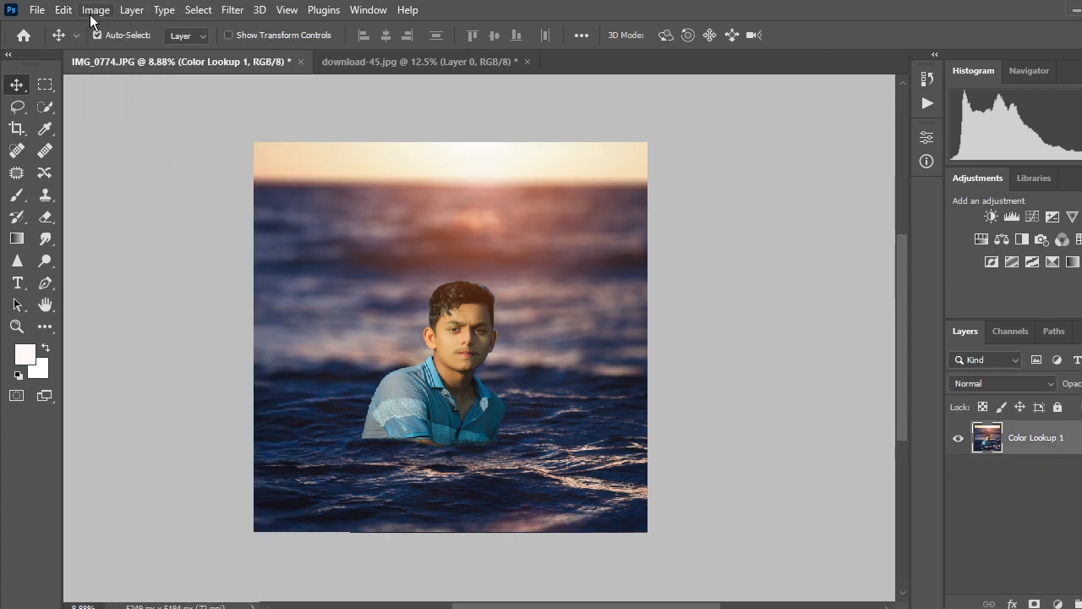
pyautogui.click(64, 9)
pyautogui.click(123, 288)
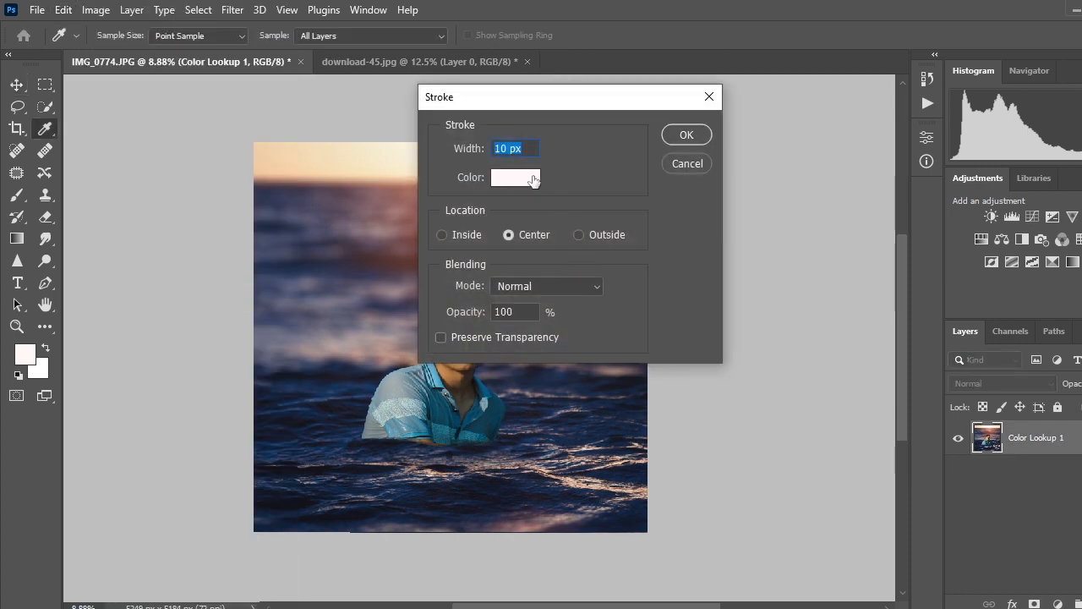
pyautogui.click(685, 135)
pyautogui.press('v')
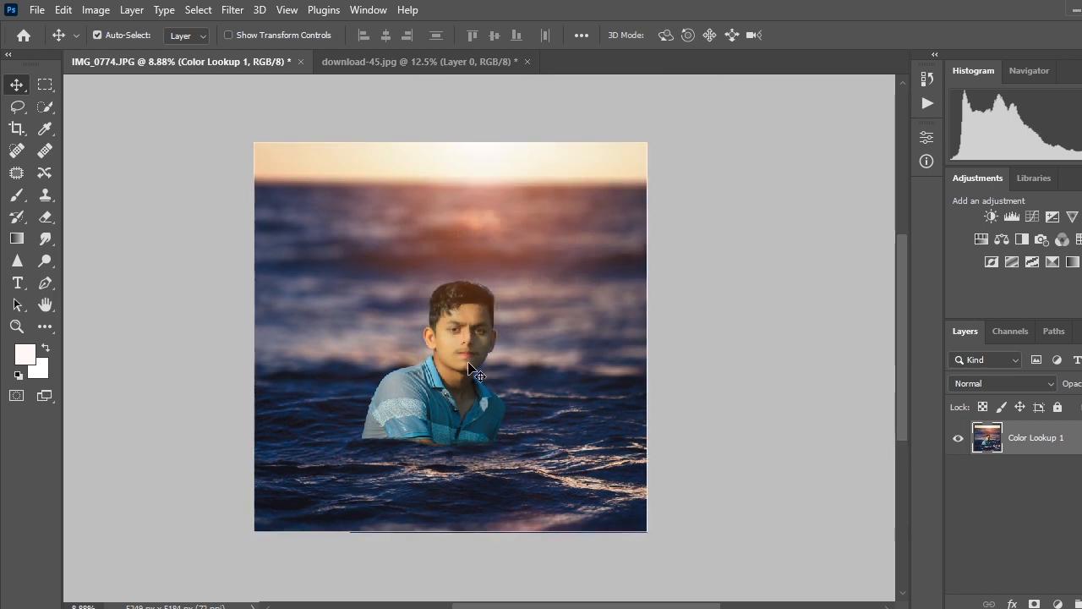
# Step: Open 20230513_142336.png from the Photoshop01 folder and copy its white photography logo into IMG_0774.JPG, over the water beside the man's shoulder
pyautogui.scroll(1, 450, 387)
pyautogui.scroll(-1, 450, 387)
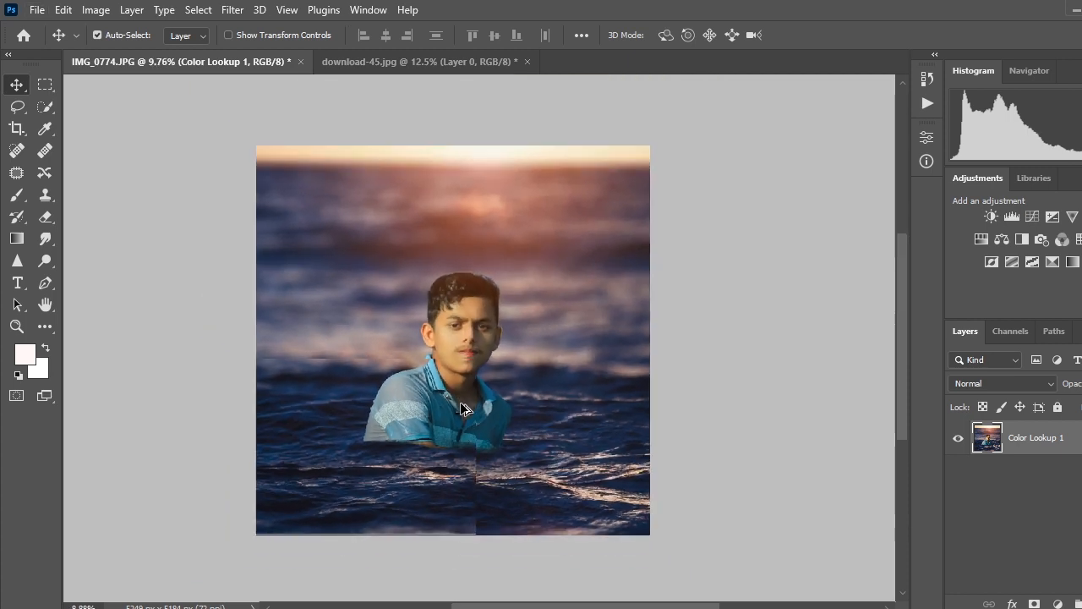
pyautogui.click(40, 10)
pyautogui.click(51, 40)
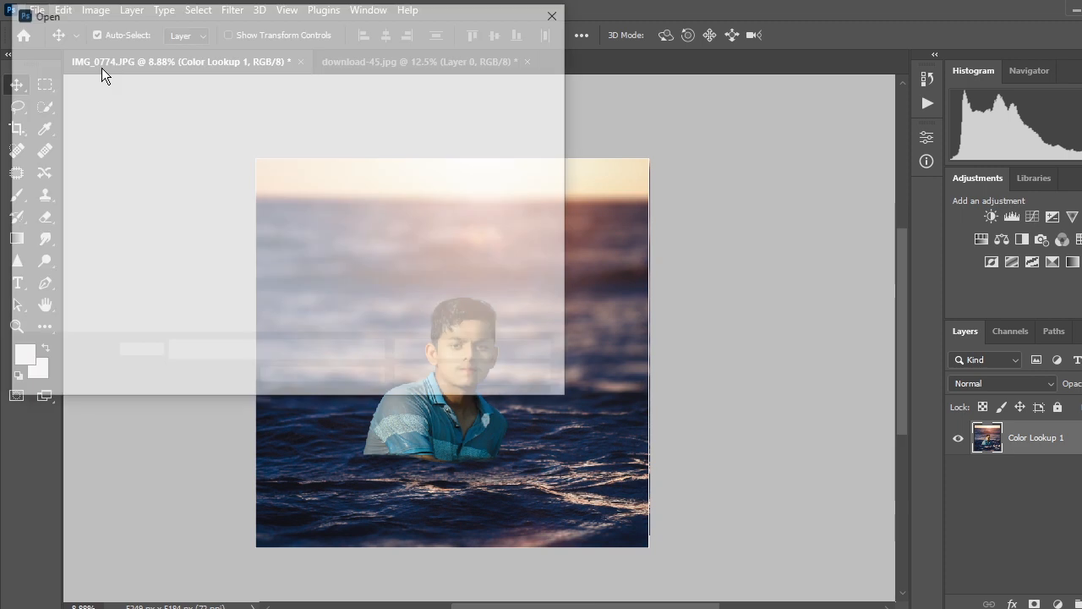
pyautogui.click(293, 218)
pyautogui.hotkey('alt', 'Up')
pyautogui.hotkey('alt', 'Up')
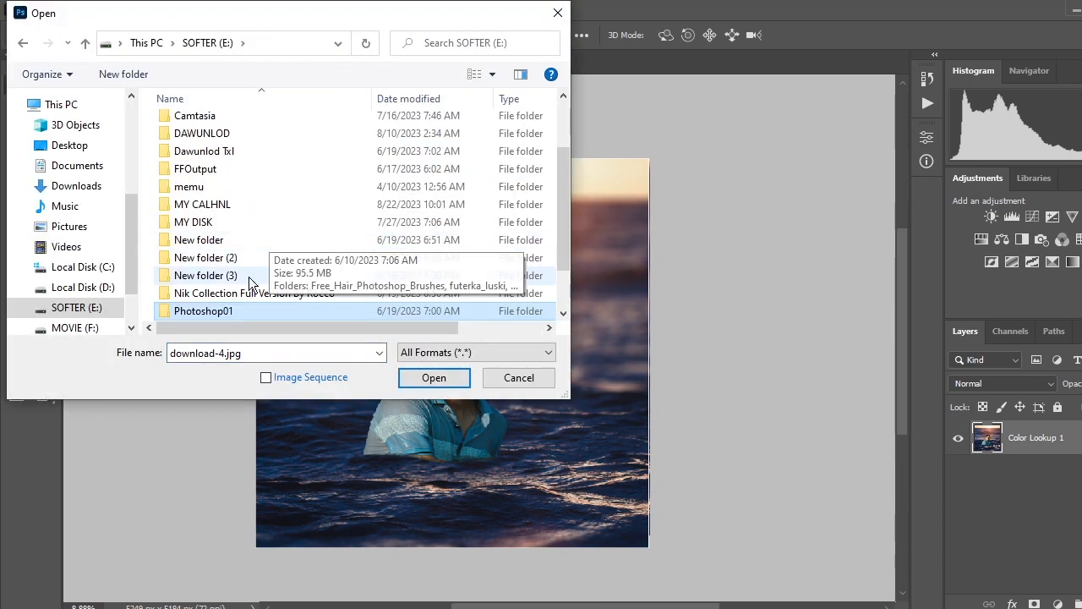
pyautogui.doubleClick(240, 315)
pyautogui.click(227, 248)
pyautogui.click(432, 377)
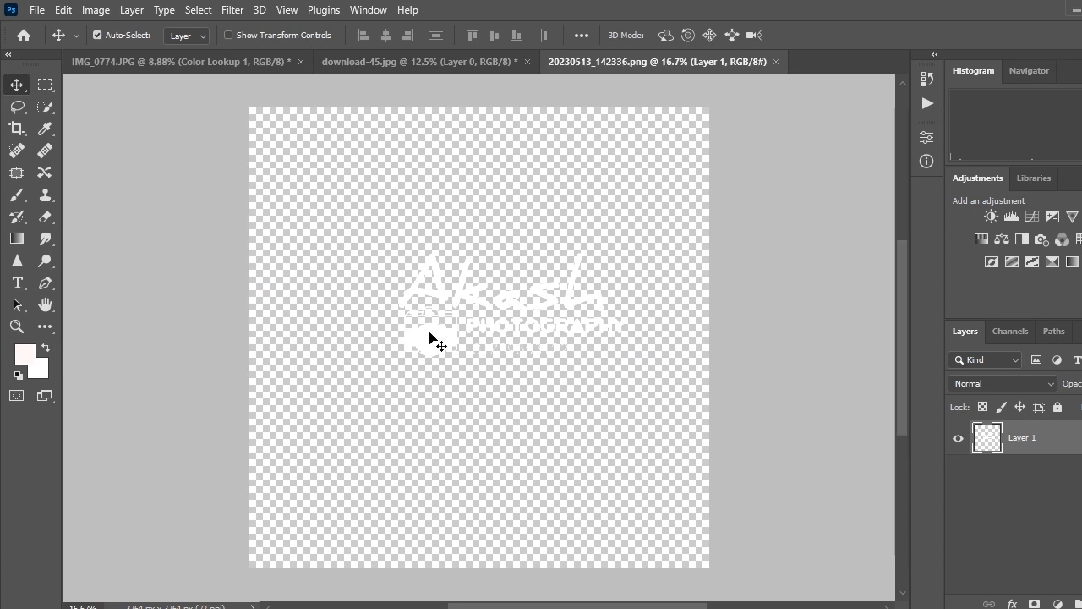
pyautogui.moveTo(434, 339); pyautogui.dragTo(382, 416)
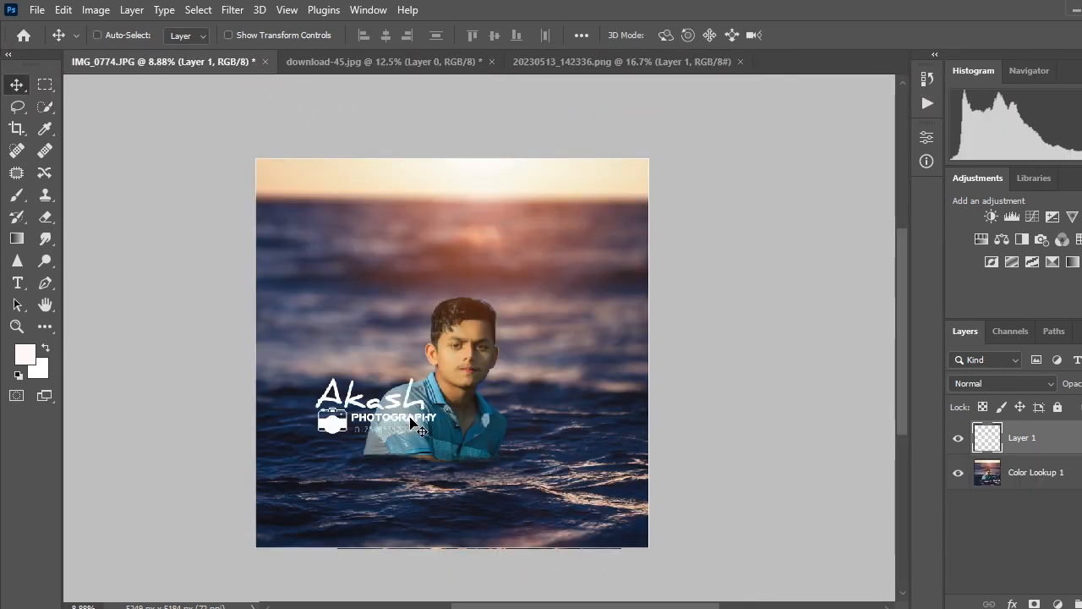
# Step: Scale the white photography logo down to a small mark near the man's shoulder
pyautogui.hotkey('ctrl', 't')
pyautogui.moveTo(311, 436); pyautogui.dragTo(602, 461)
pyautogui.press('Return')
pyautogui.hotkey('ctrl', 'z')
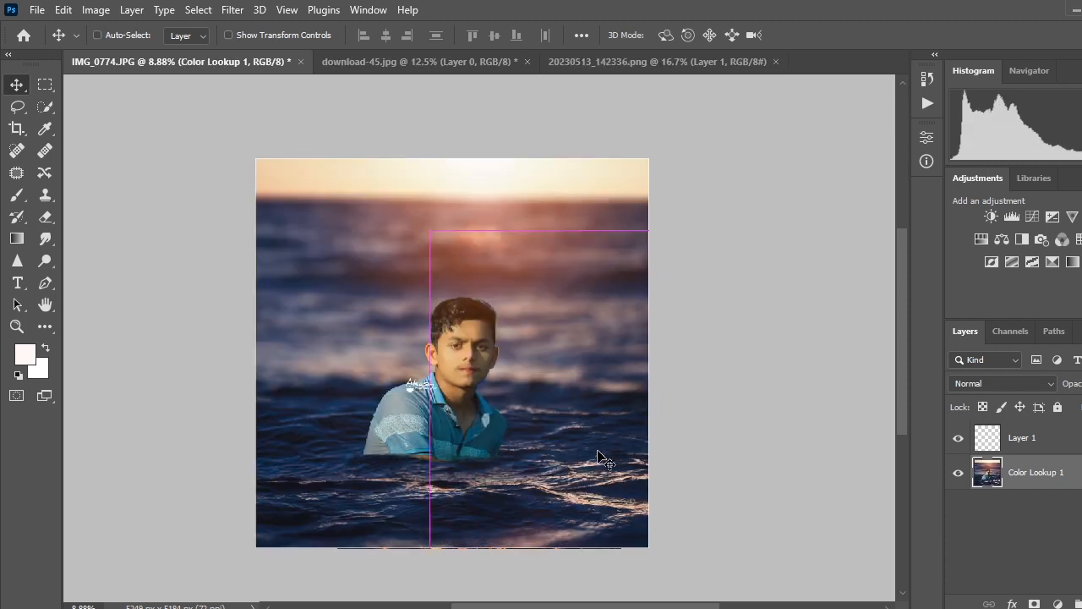
# Step: Make the logo on Layer 1 more transparent and place it over the water just left of the man's shoulder
pyautogui.click(1019, 437)
pyautogui.moveTo(423, 390); pyautogui.dragTo(588, 446)
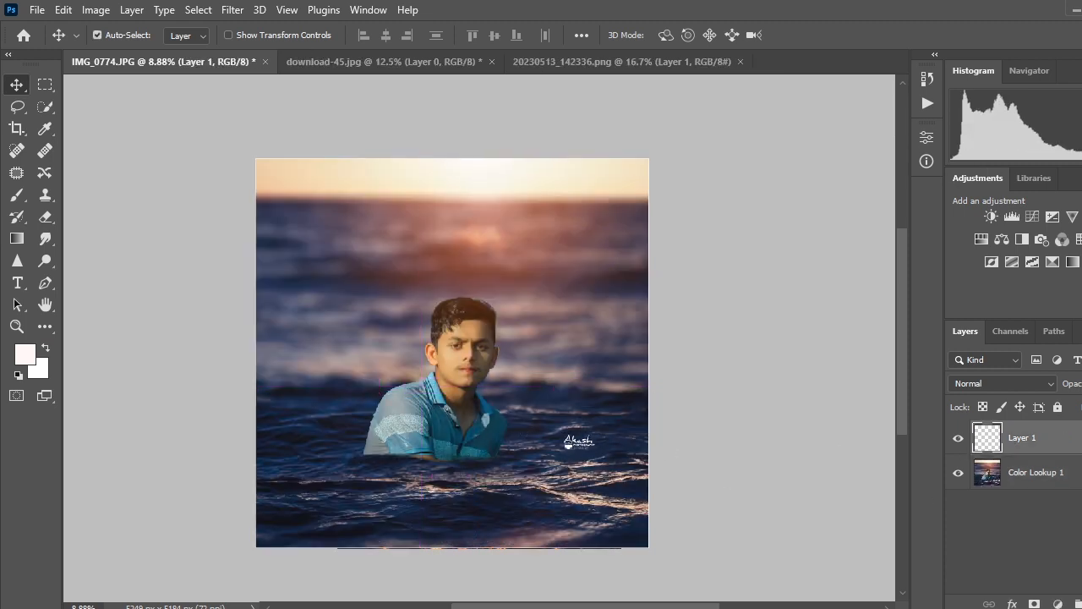
pyautogui.moveTo(578, 441); pyautogui.dragTo(623, 220)
pyautogui.scroll(-2, 615, 378)
pyautogui.scroll(2, 615, 378)
pyautogui.scroll(1, 541, 355)
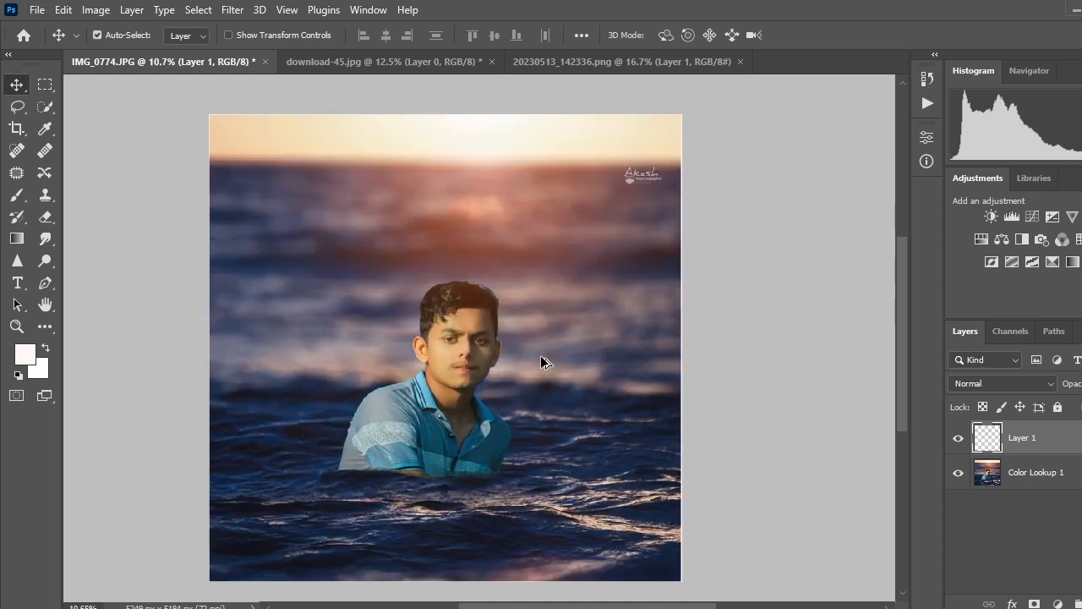
pyautogui.click(1081, 407)
pyautogui.moveTo(658, 184); pyautogui.dragTo(289, 437)
# Step: Merge the visible logo and Color Lookup 1 layers into one layer
pyautogui.rightClick(1072, 448)
pyautogui.click(922, 538)
pyautogui.scroll(-3, 366, 340)
pyautogui.scroll(3, 436, 402)
# Step: Save the finished image as a JPEG with quality 12 (Maximum), no matte and the Baseline ("Standard") format option
pyautogui.click(37, 10)
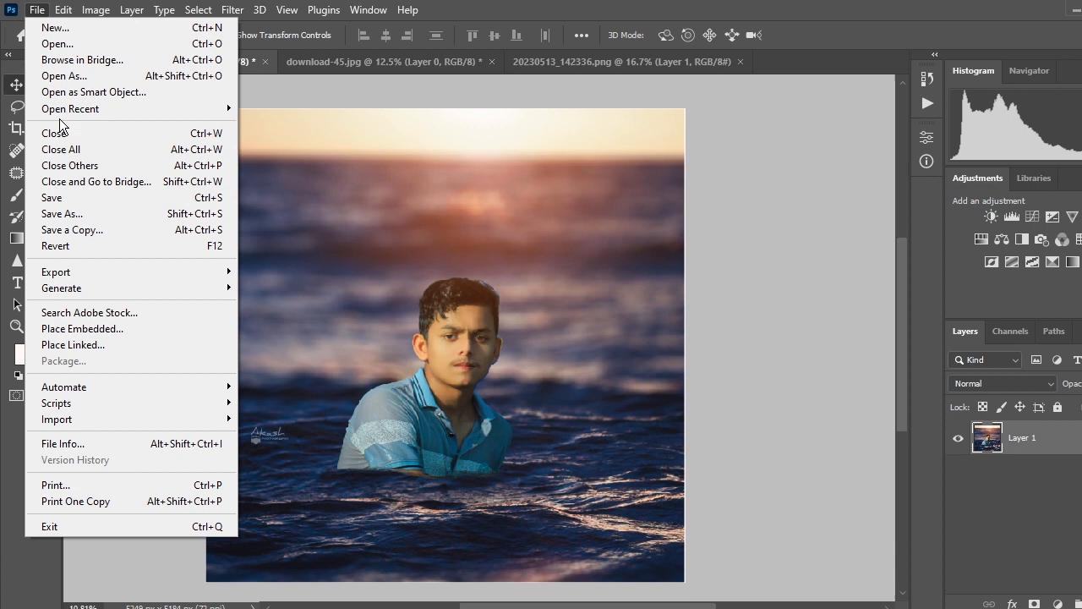
pyautogui.click(49, 198)
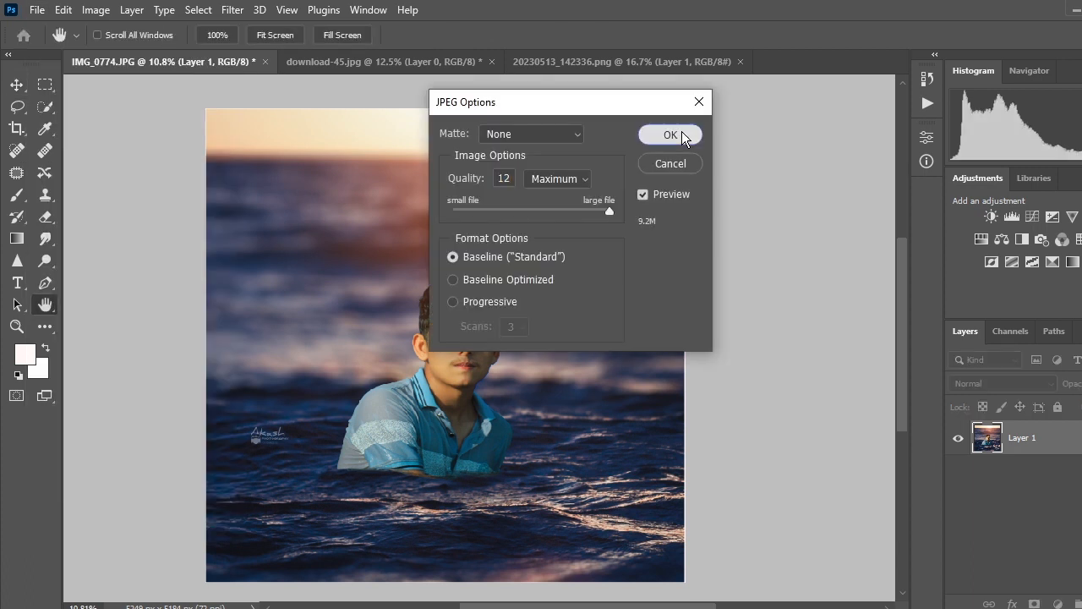
pyautogui.click(682, 134)
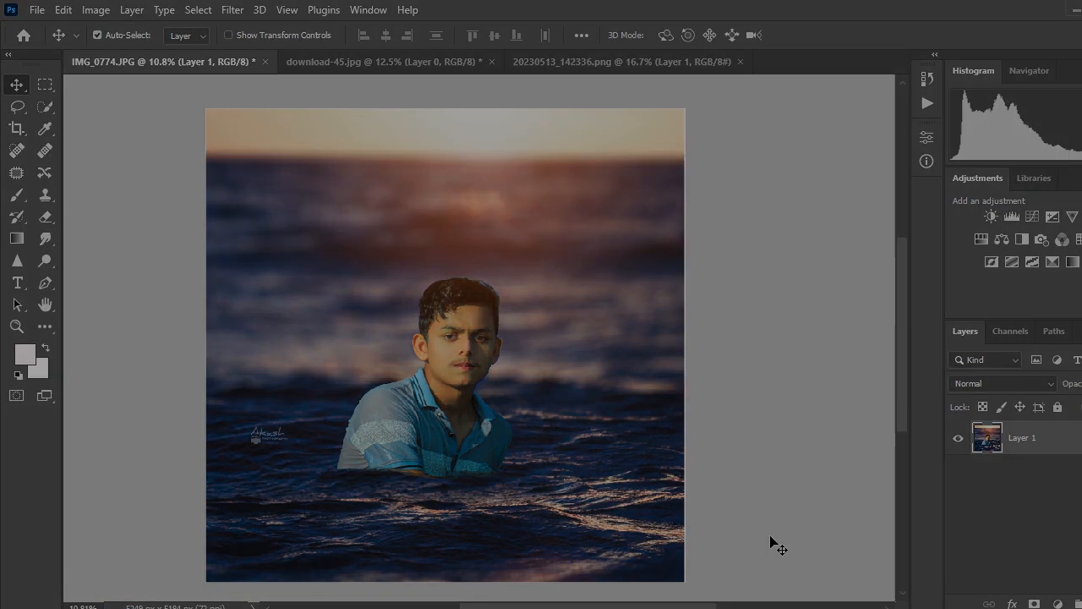